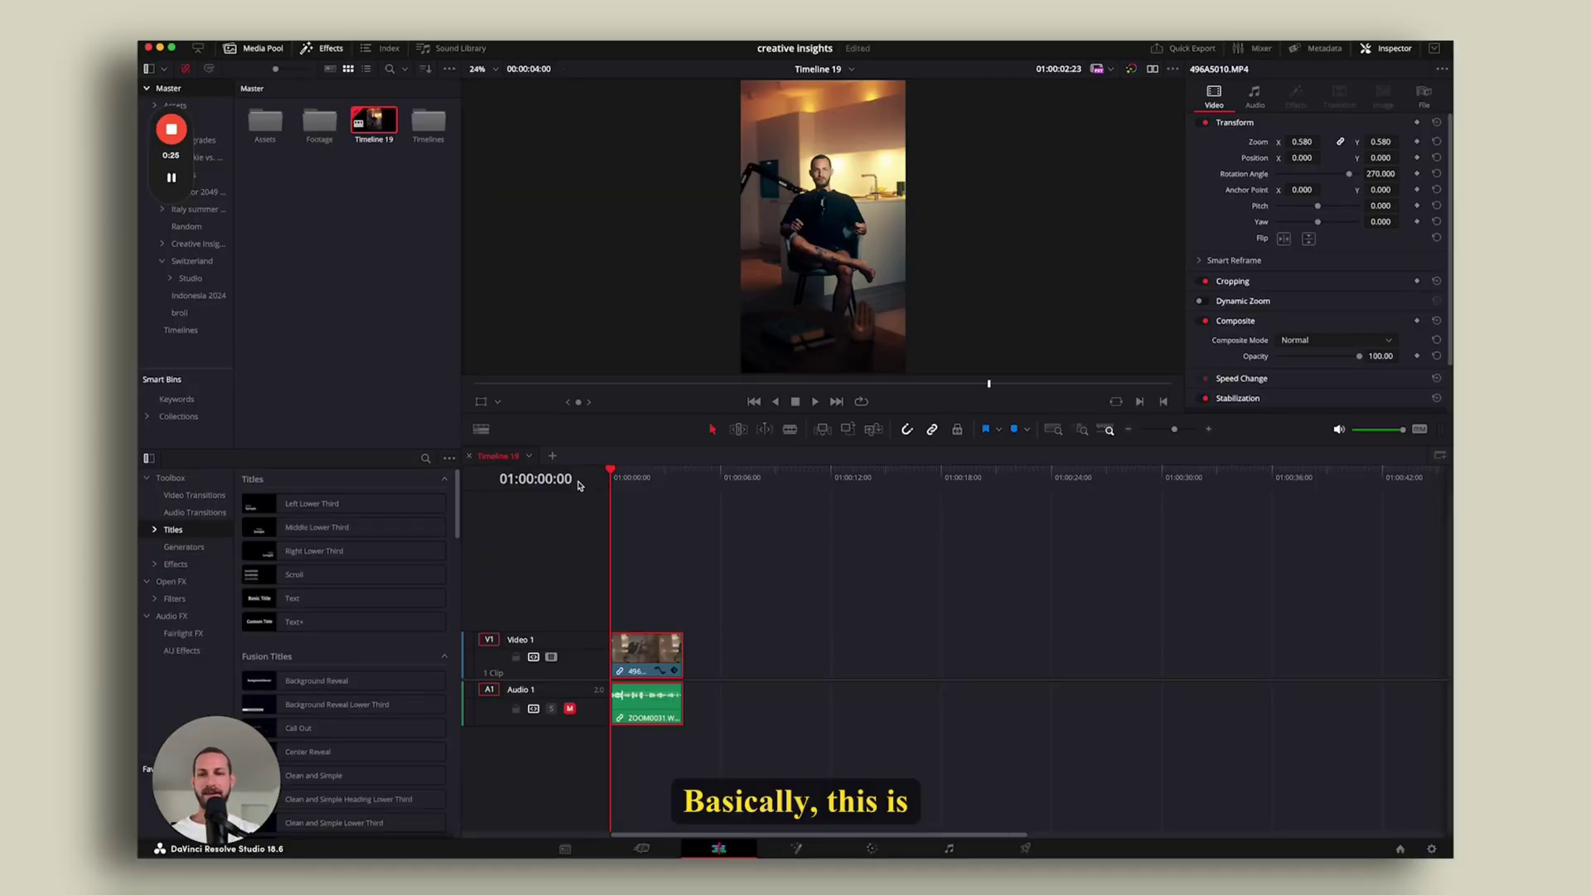
Park the playhead at 01:00:00:00, the start of the interview clip.
{"action": "left_click", "coordinate": [584, 494]}
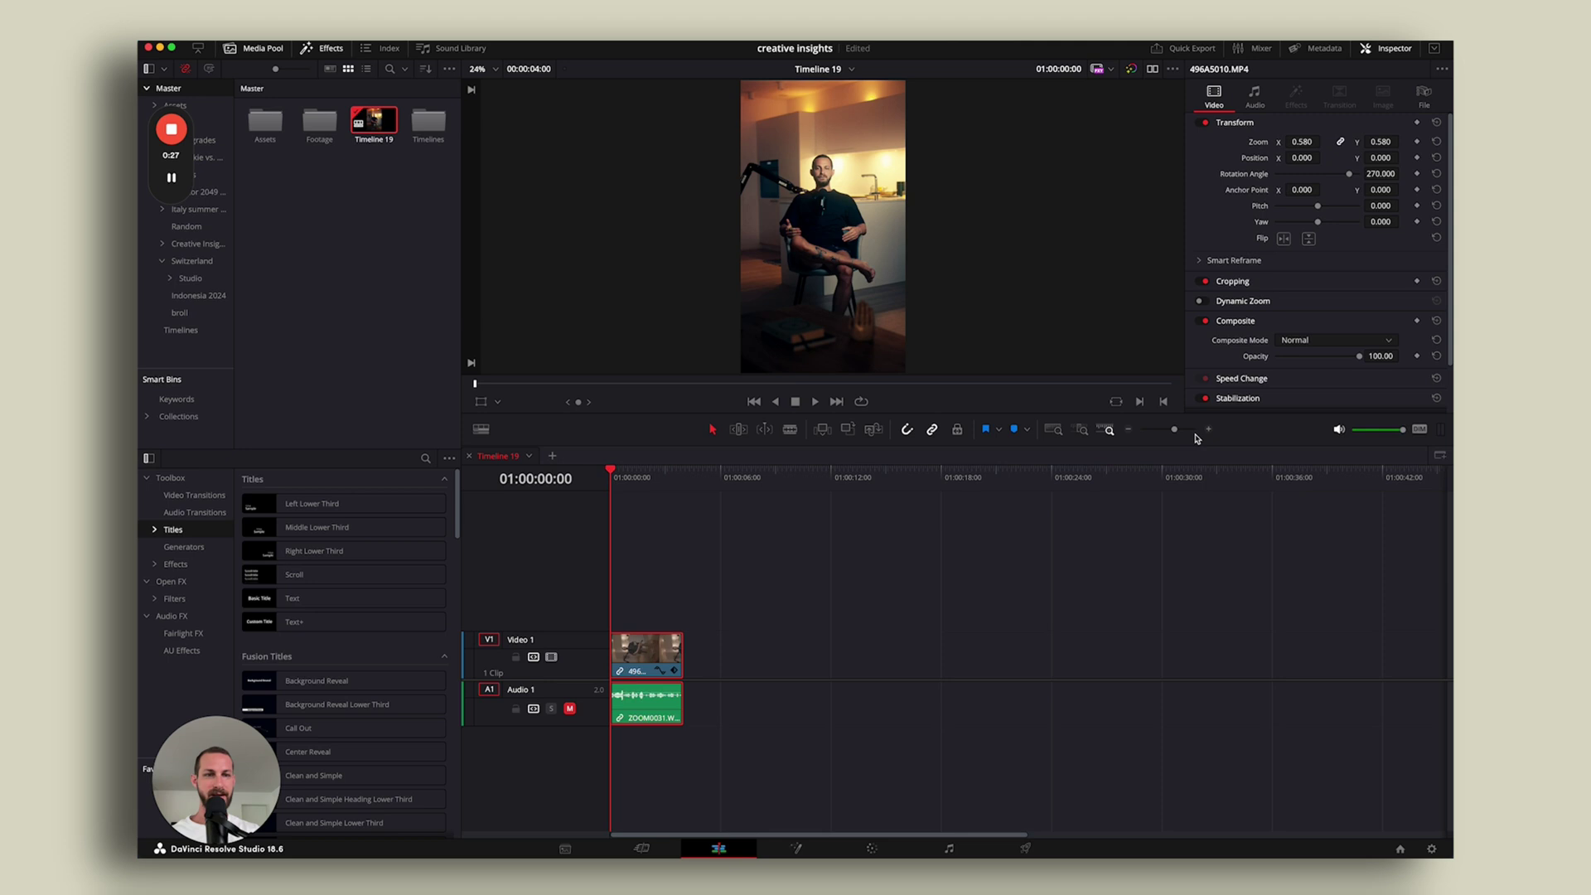
{"action": "mouse_move", "coordinate": [669, 709]}
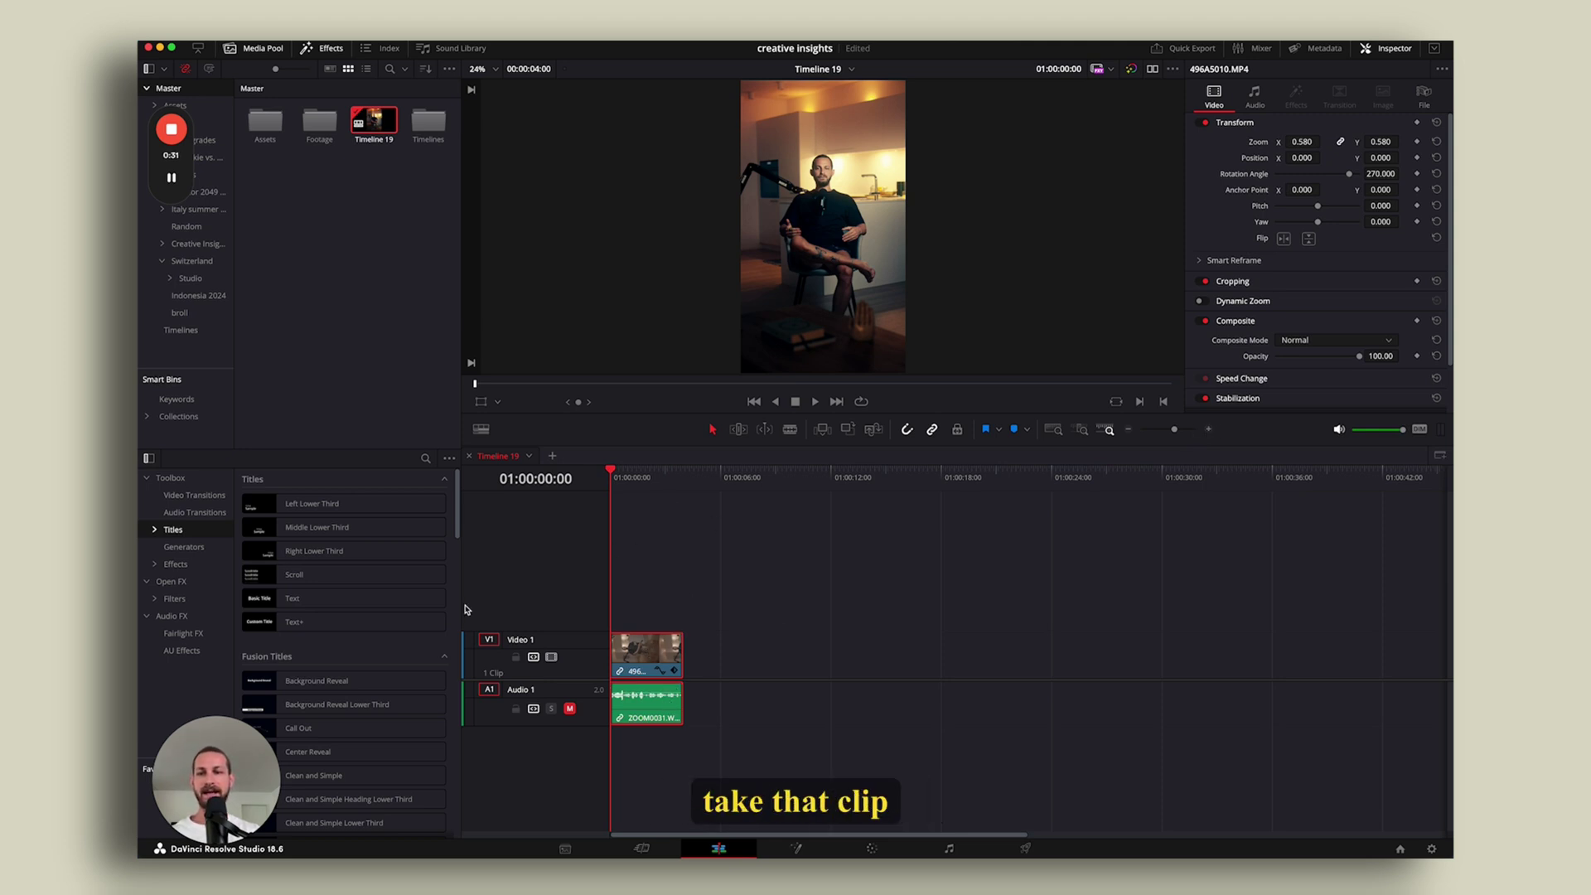
Place the plain Text title on a new Video 2 track above the interview clip.
{"action": "left_click", "coordinate": [315, 599]}
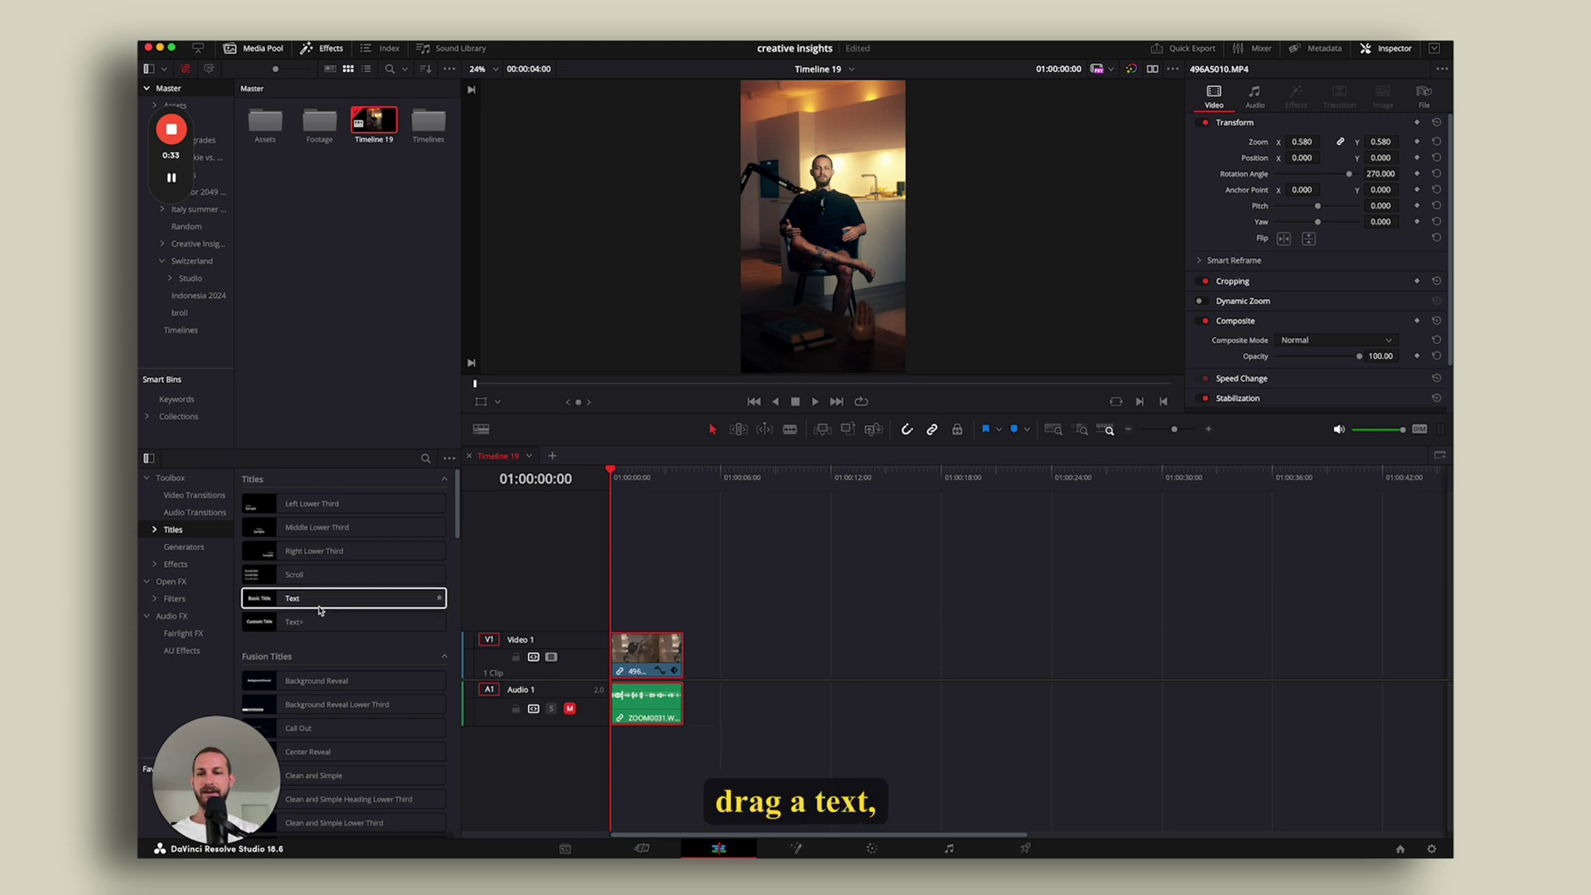
{"action": "left_click_drag", "start_coordinate": [292, 600], "coordinate": [618, 612]}
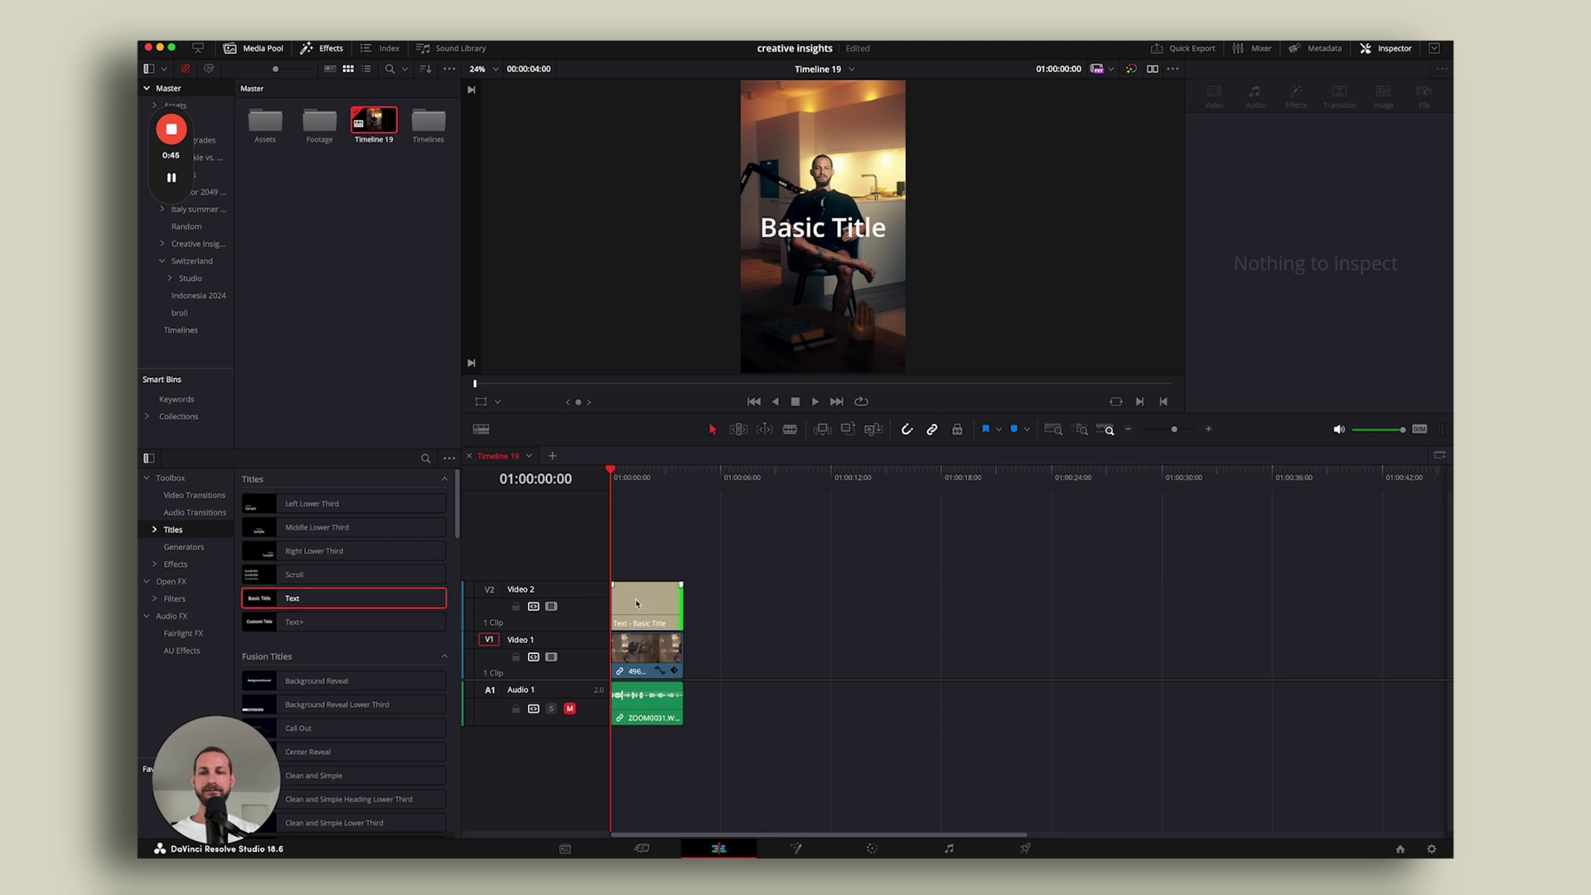
{"action": "left_click", "coordinate": [626, 605]}
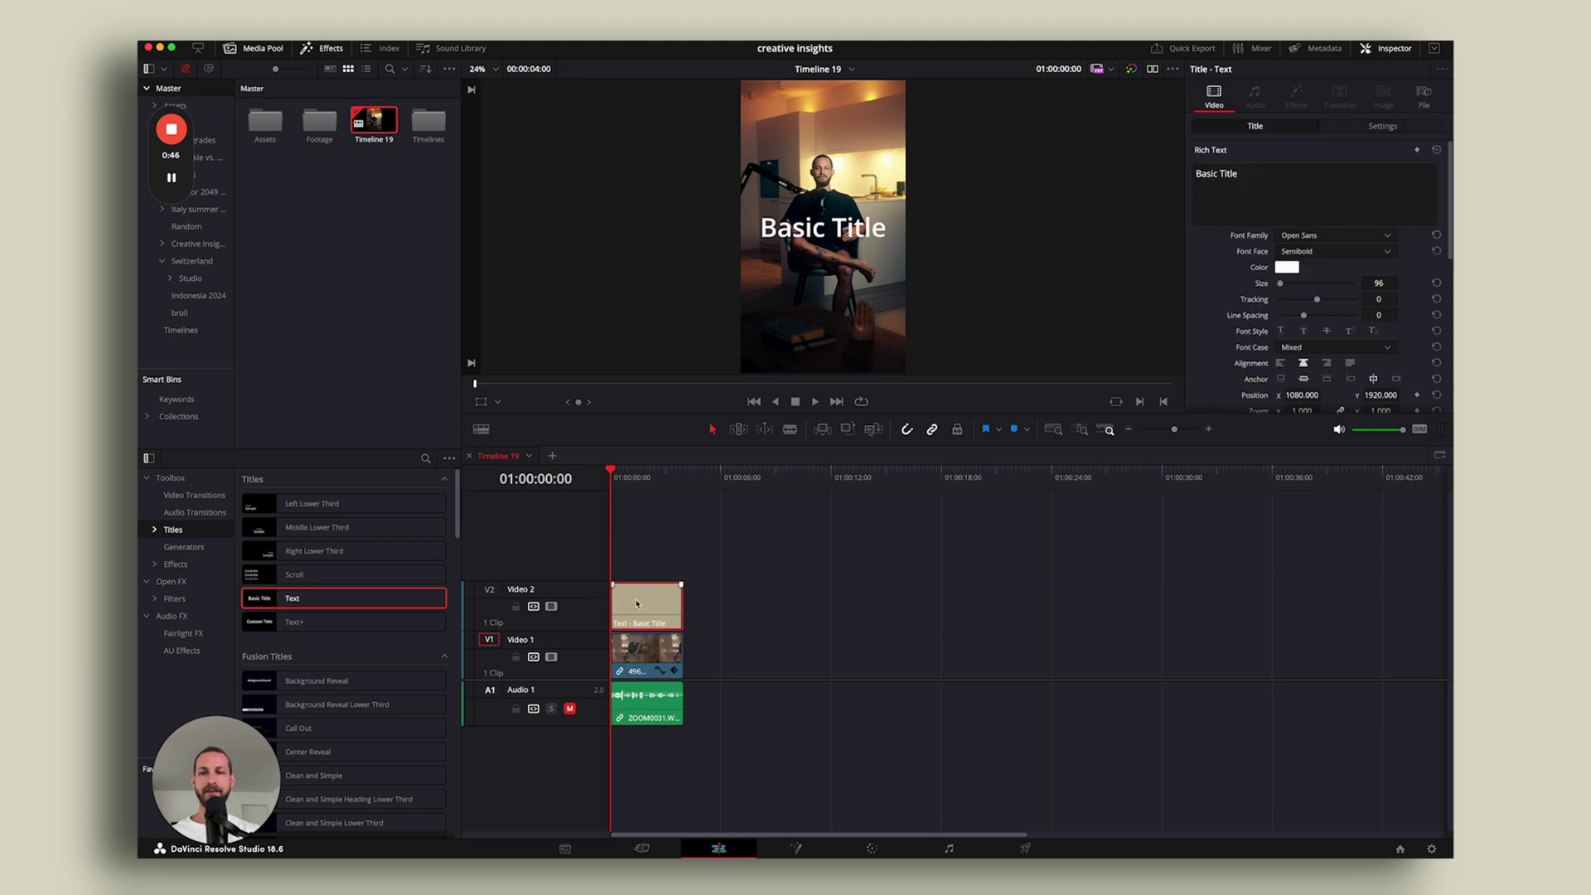
{"action": "left_click", "coordinate": [640, 662]}
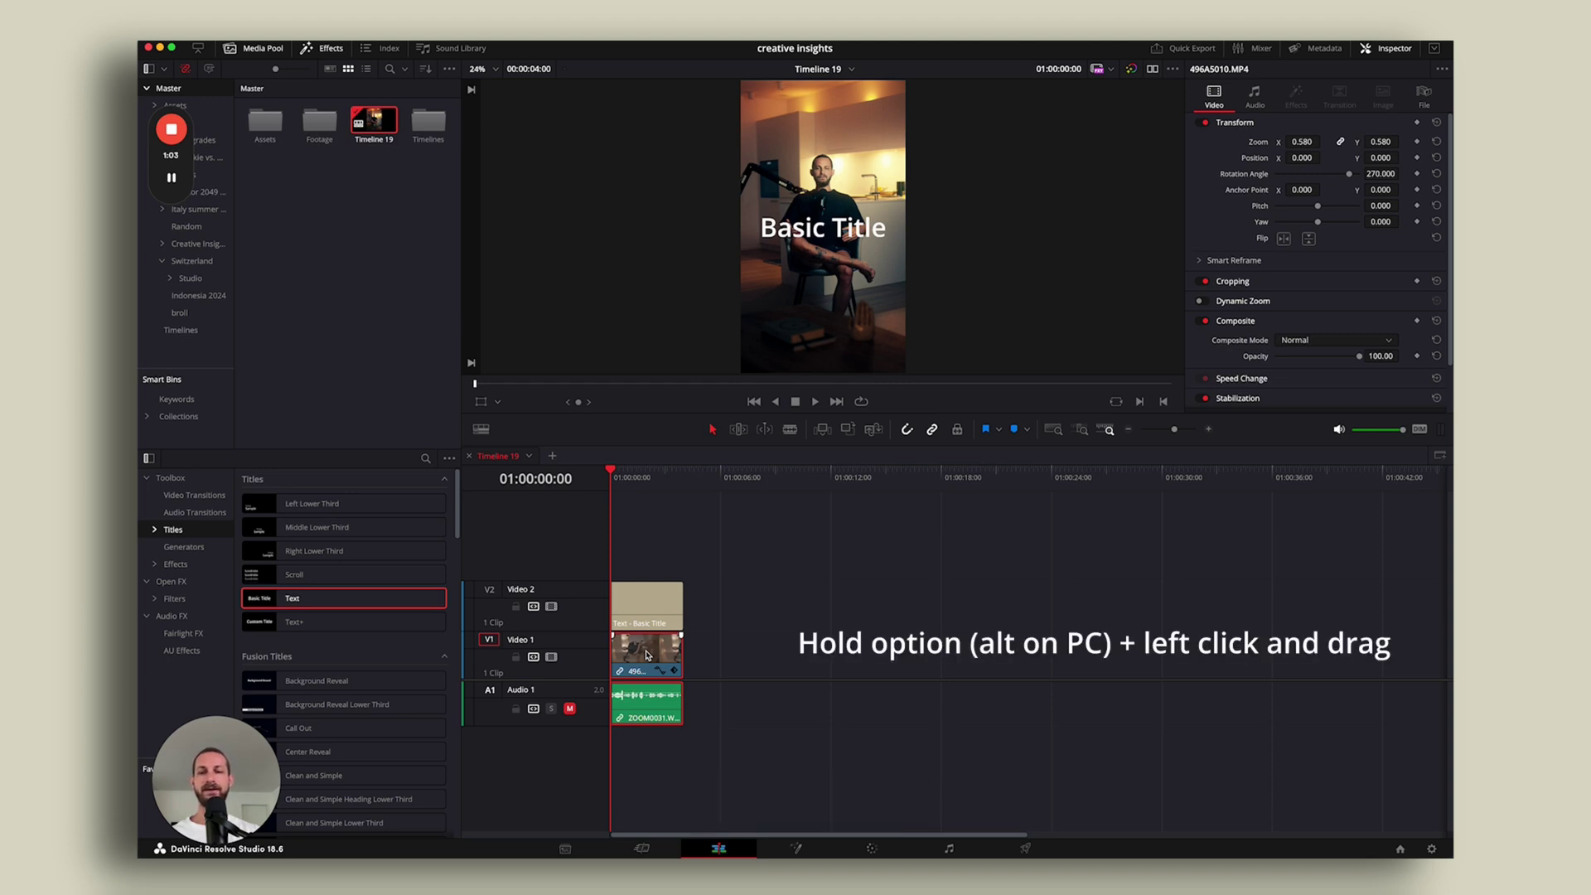
Duplicate the interview clip, delete the copy's audio, and move the video copy onto Video 3 at the start.
{"action": "left_click_drag", "start_coordinate": [647, 655], "coordinate": [751, 657]}
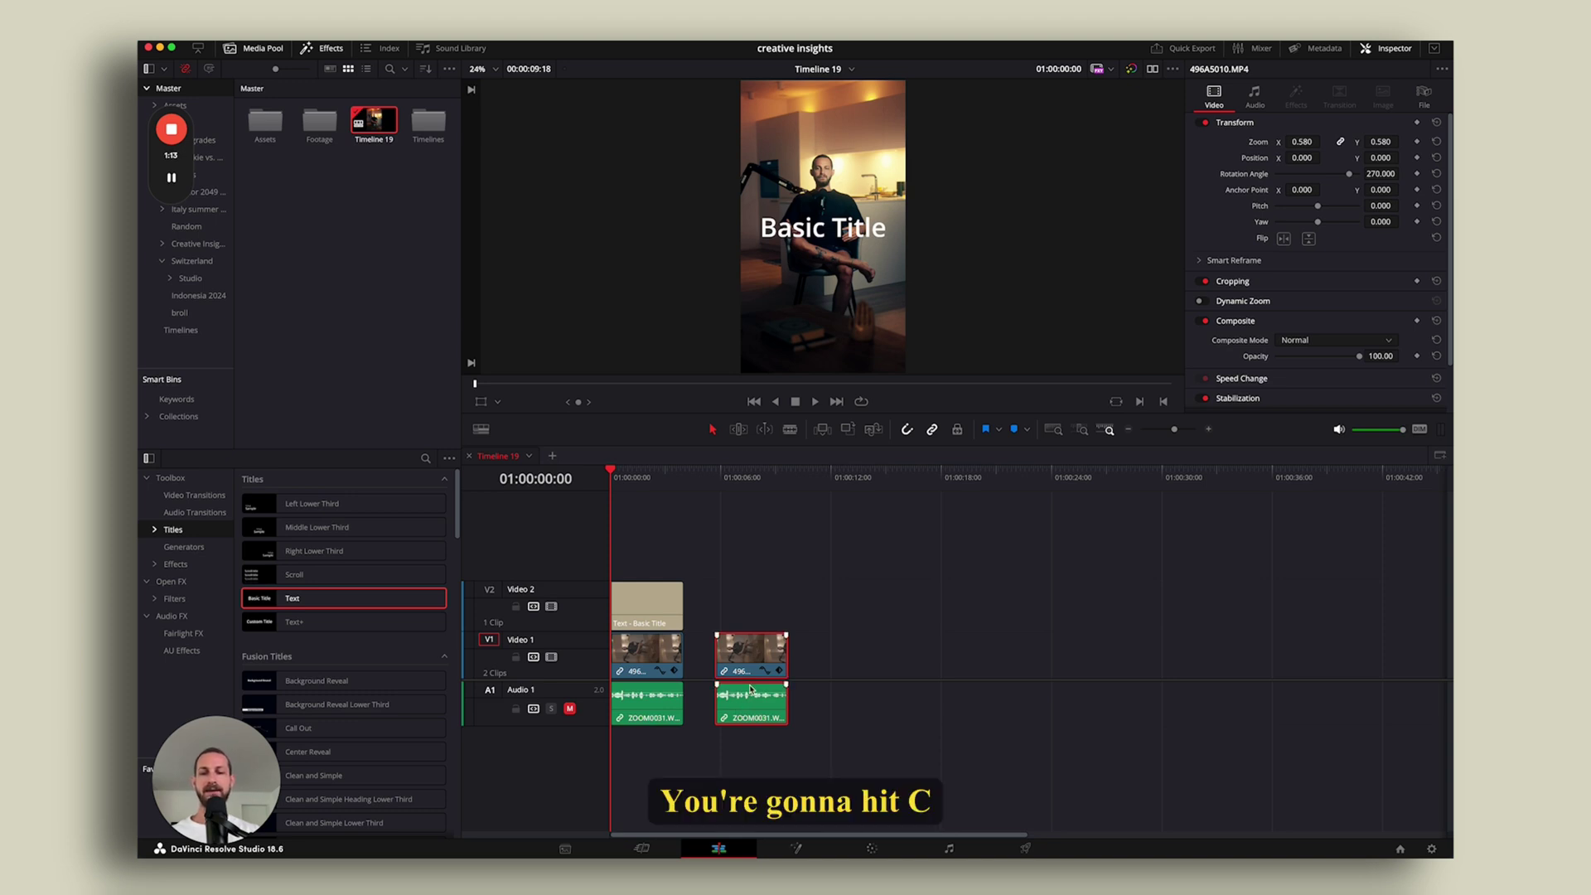
{"action": "key", "text": "c"}
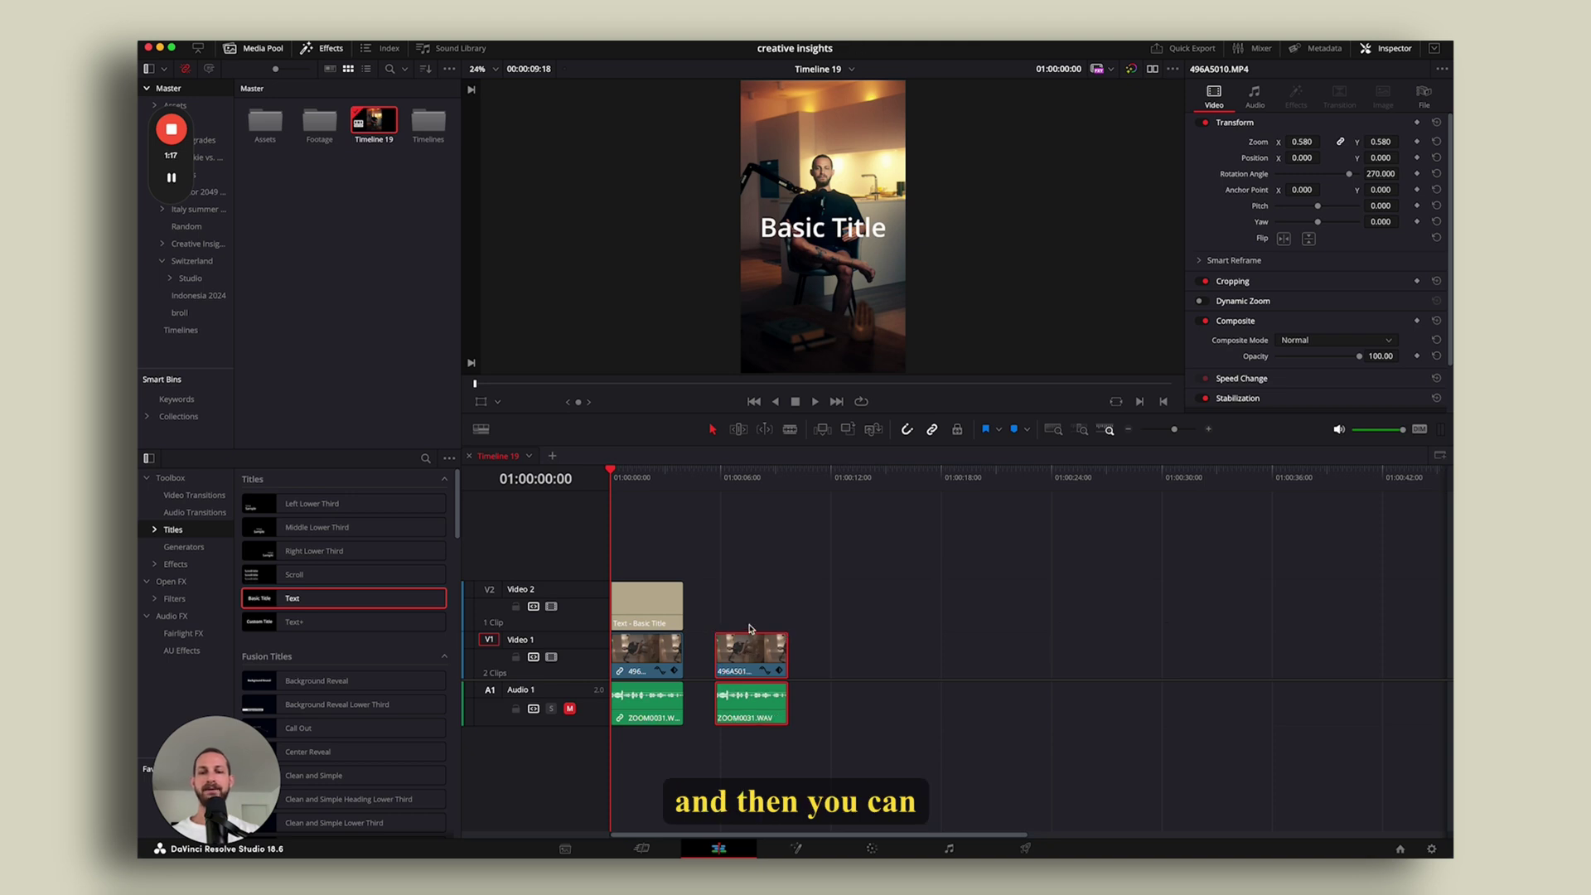
{"action": "key", "text": "super+shift+a"}
{"action": "left_click", "coordinate": [756, 717]}
{"action": "key", "text": "c"}
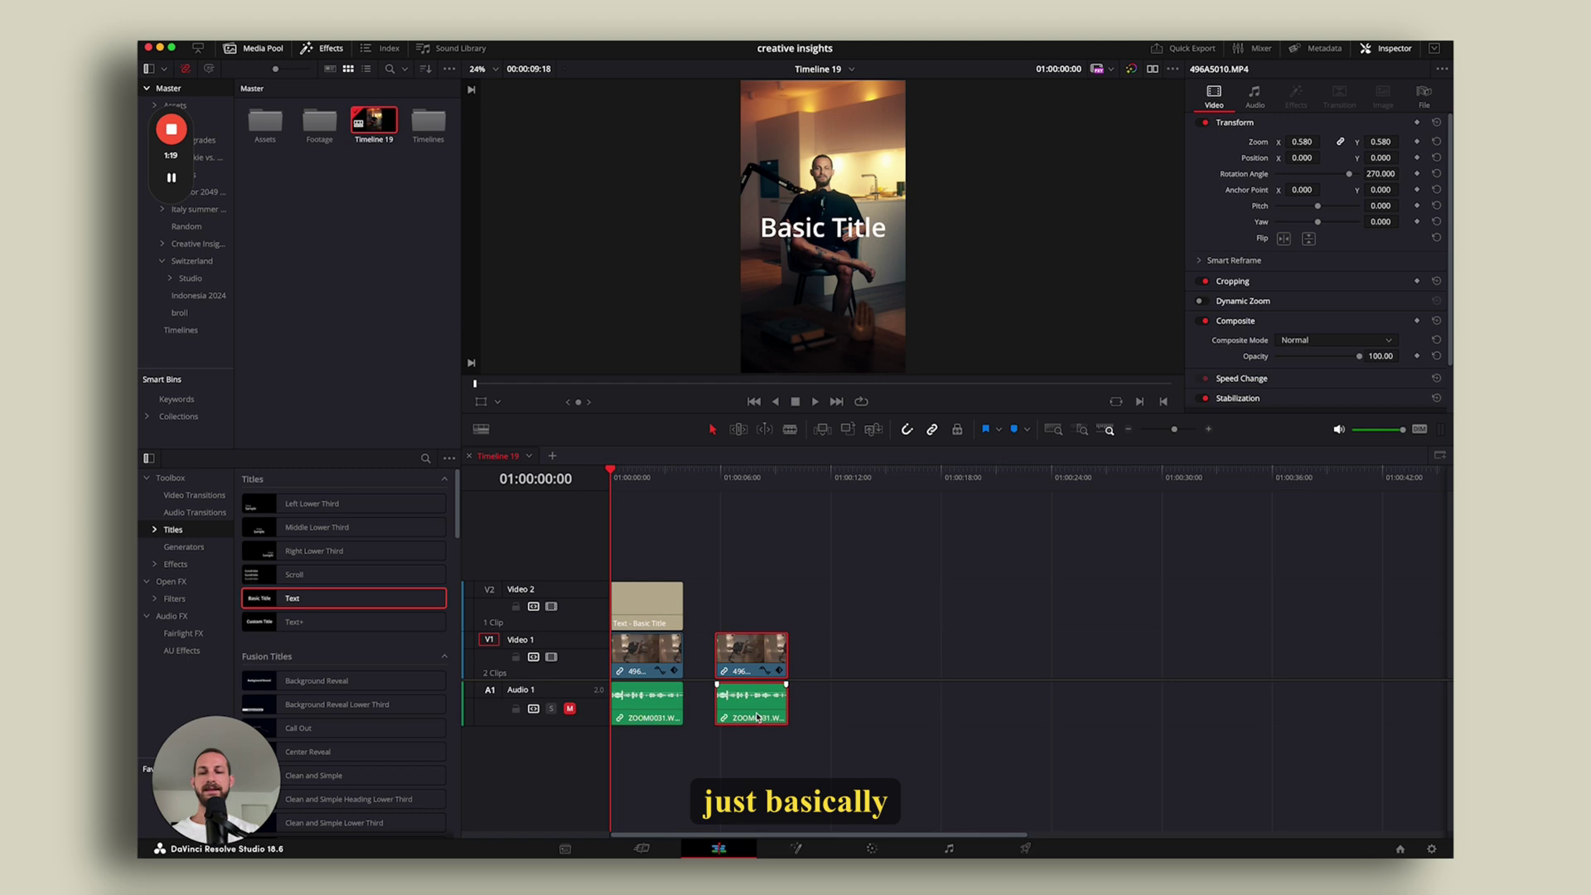
{"action": "key", "text": "super+shift+a"}
{"action": "left_click", "coordinate": [749, 704]}
{"action": "key", "text": "BackSpace"}
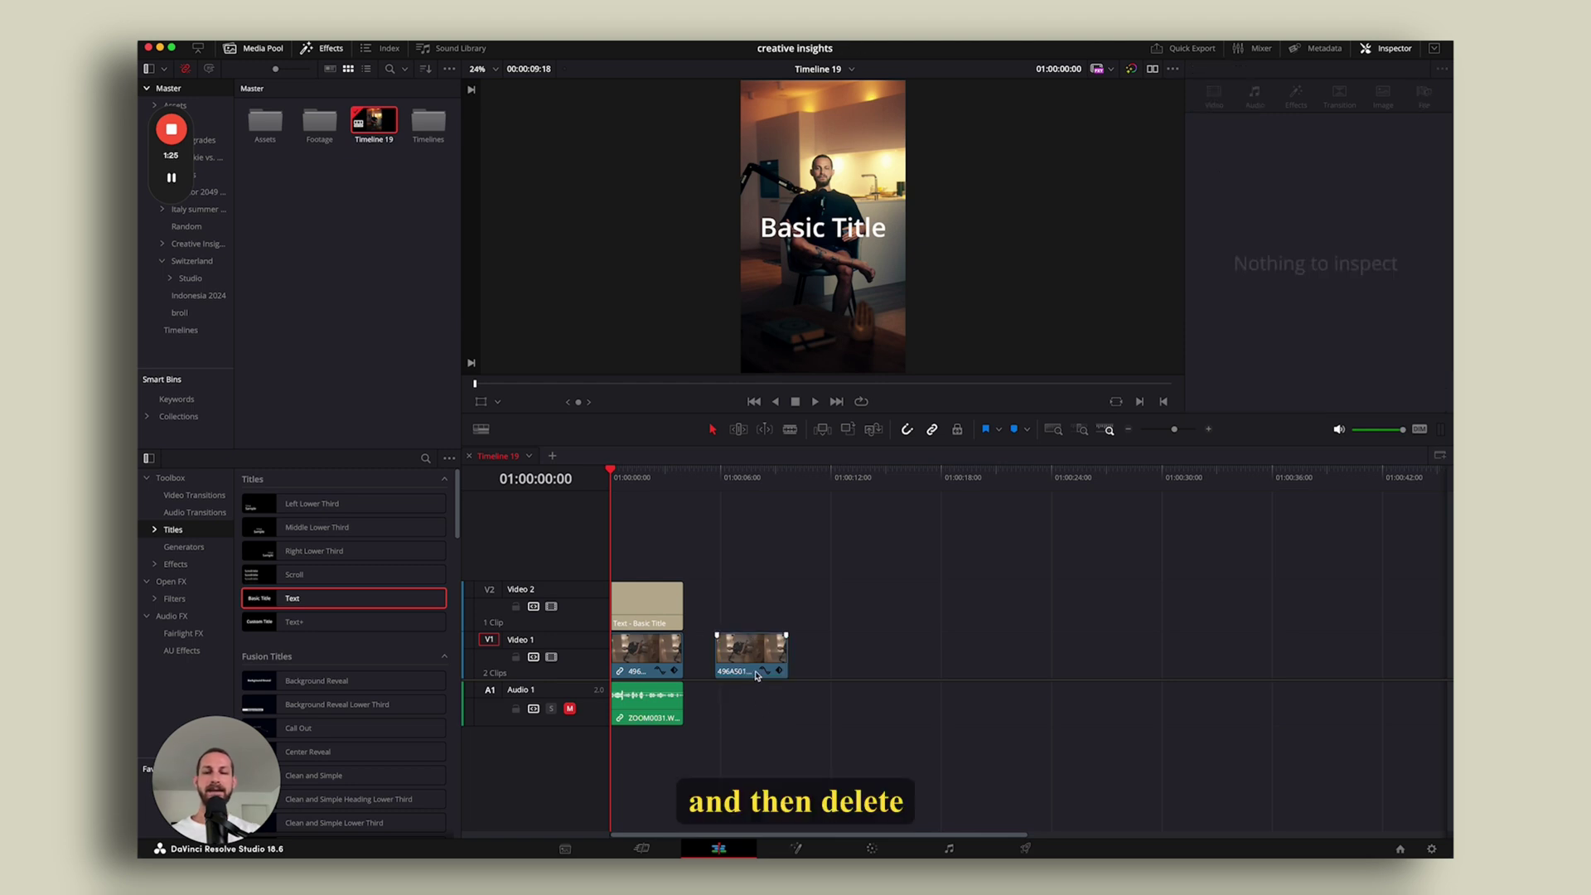
{"action": "left_click_drag", "start_coordinate": [758, 675], "coordinate": [583, 598]}
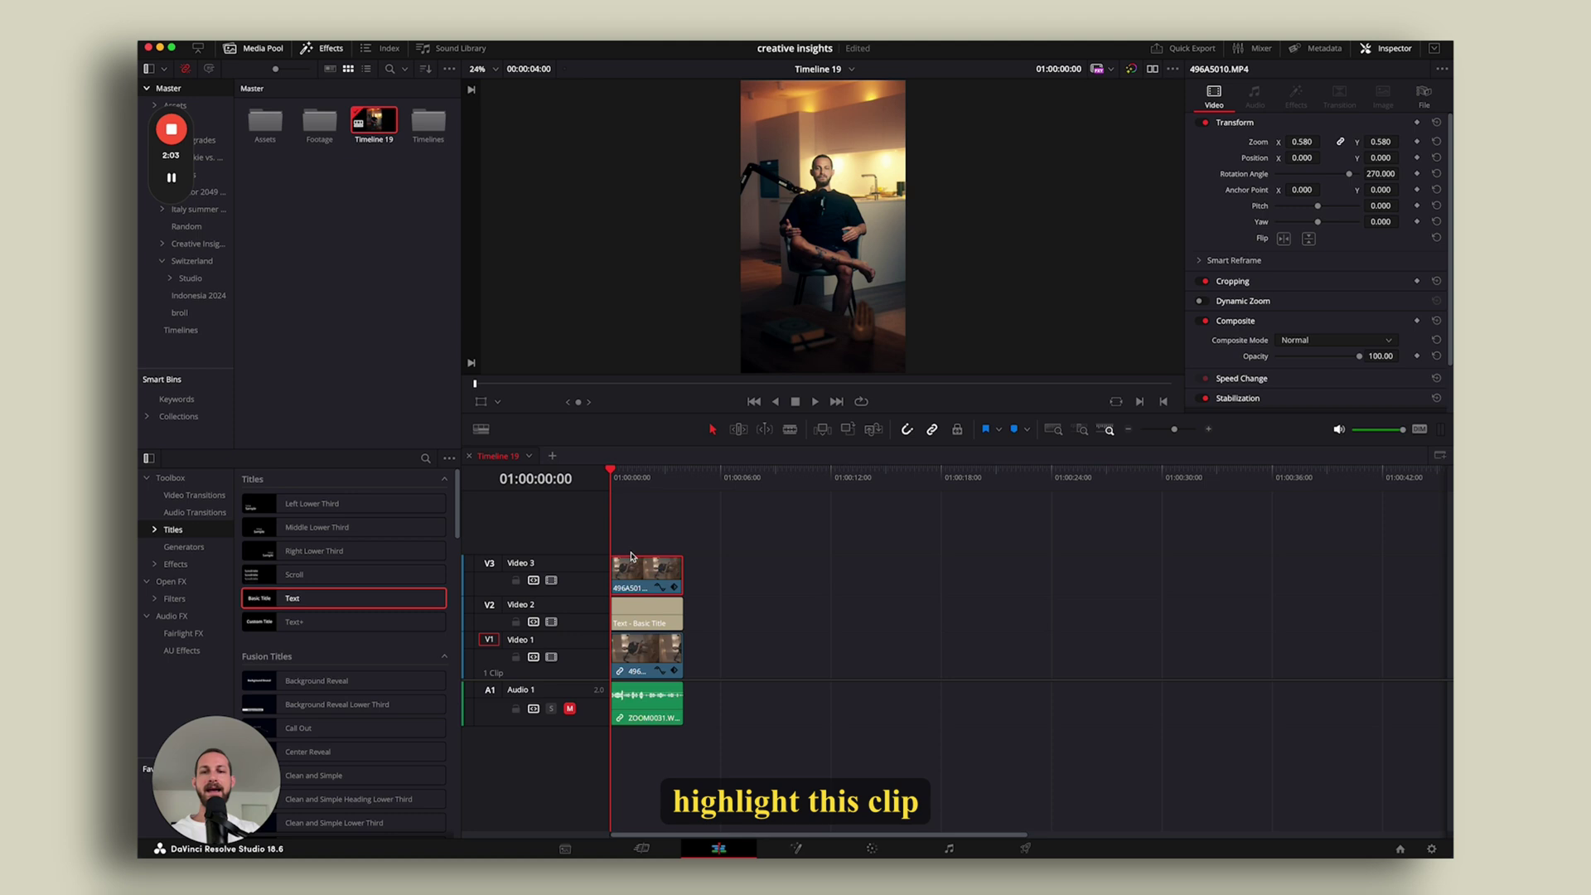
Select the Video 3 copy, open it on the Color page, and add serial node 07 after AD.
{"action": "left_click", "coordinate": [652, 560], "text": "super"}
{"action": "left_click", "coordinate": [640, 572]}
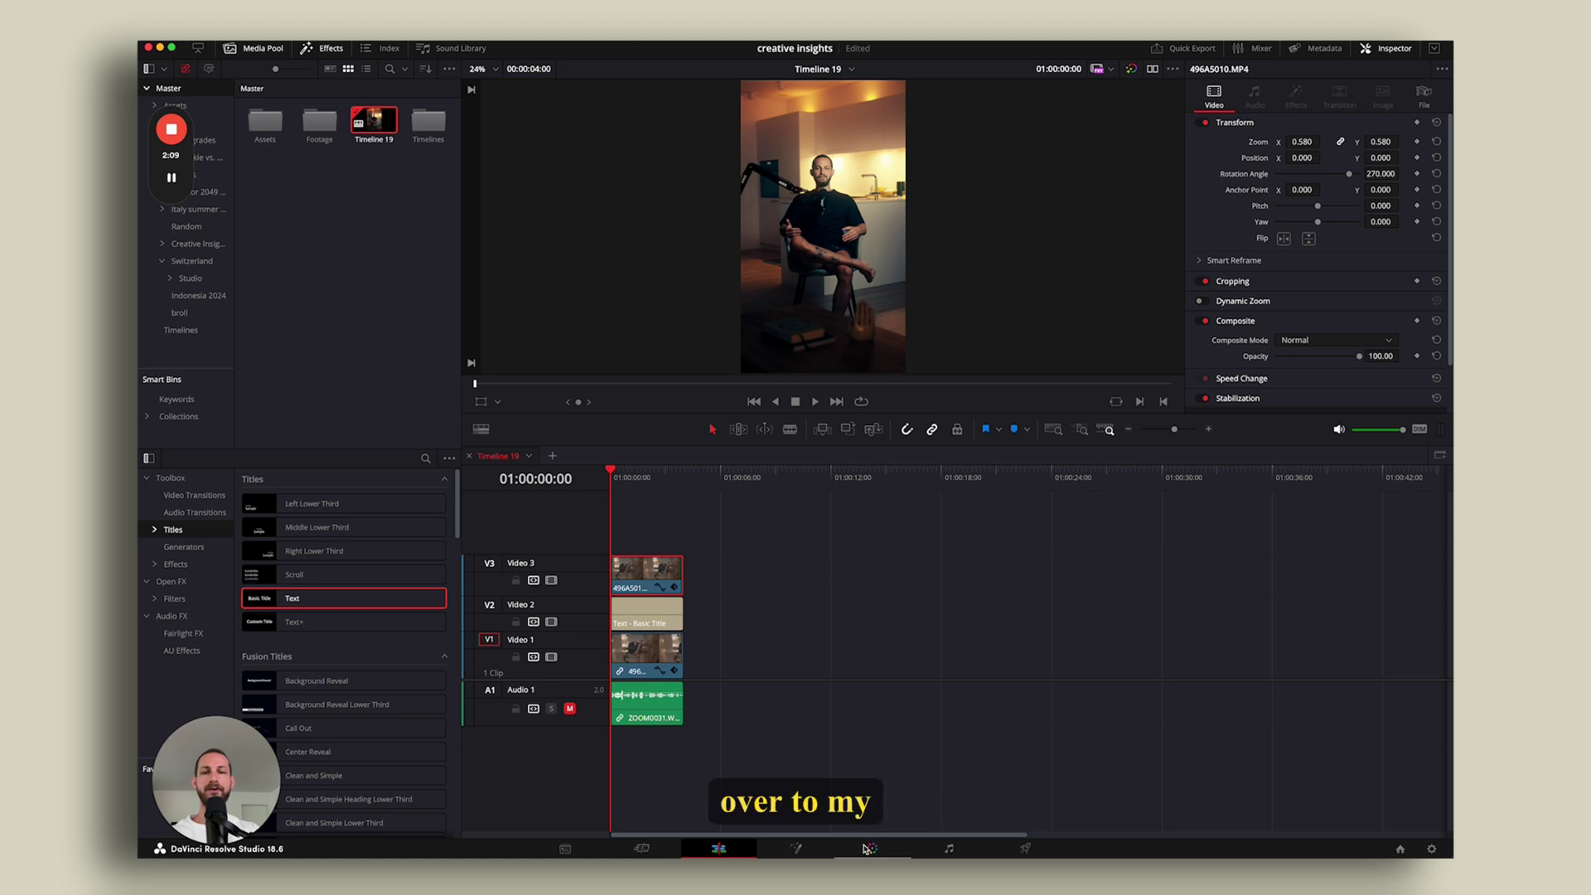
{"action": "left_click", "coordinate": [869, 849]}
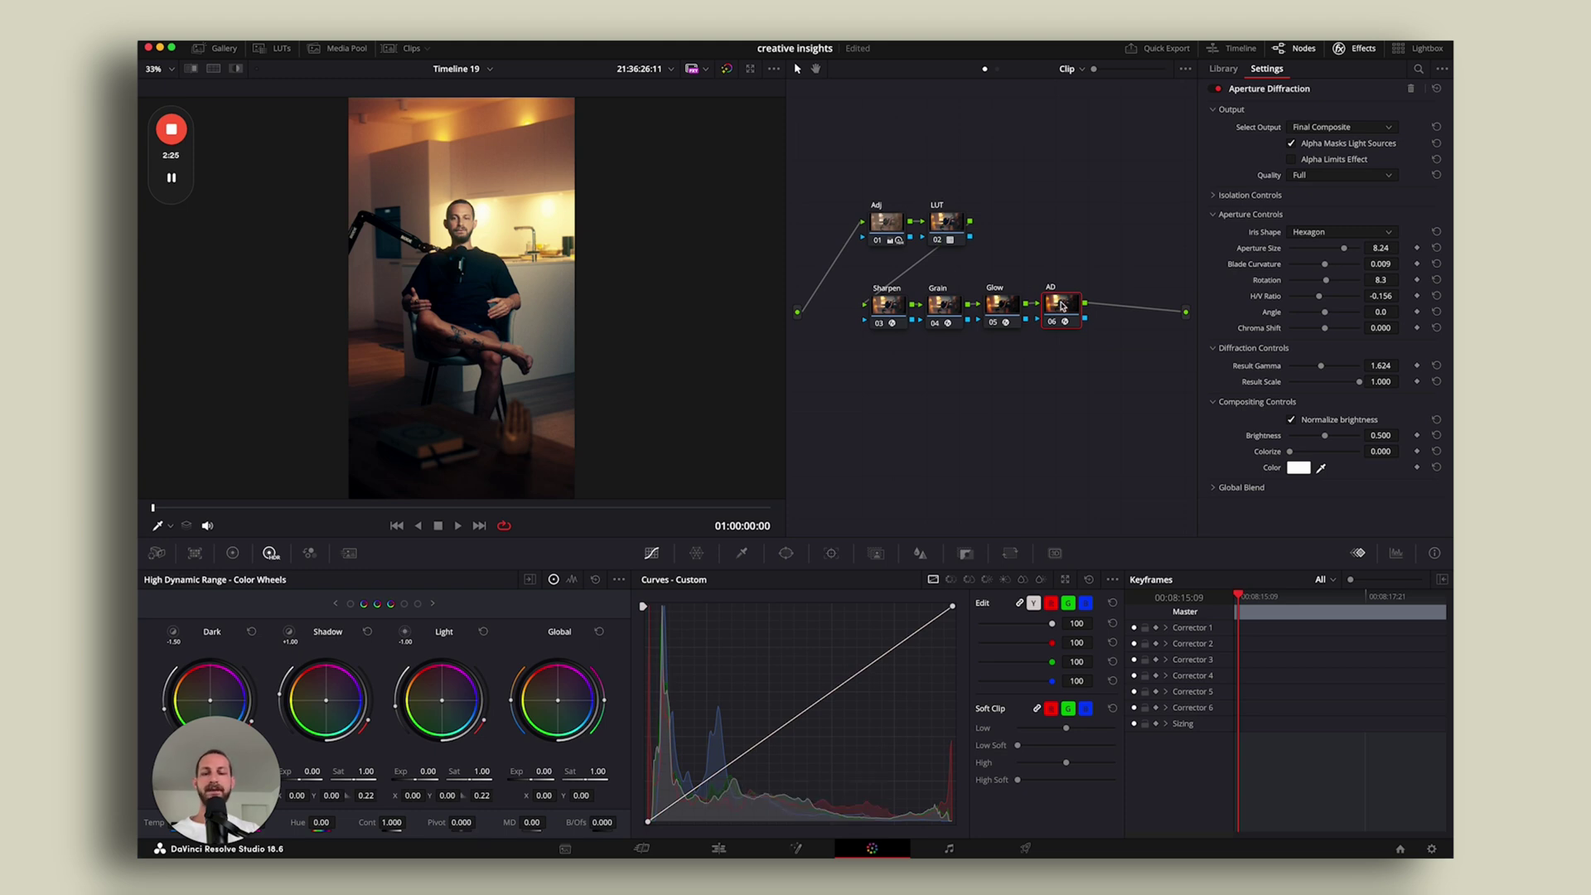
{"action": "key", "text": "alt+s"}
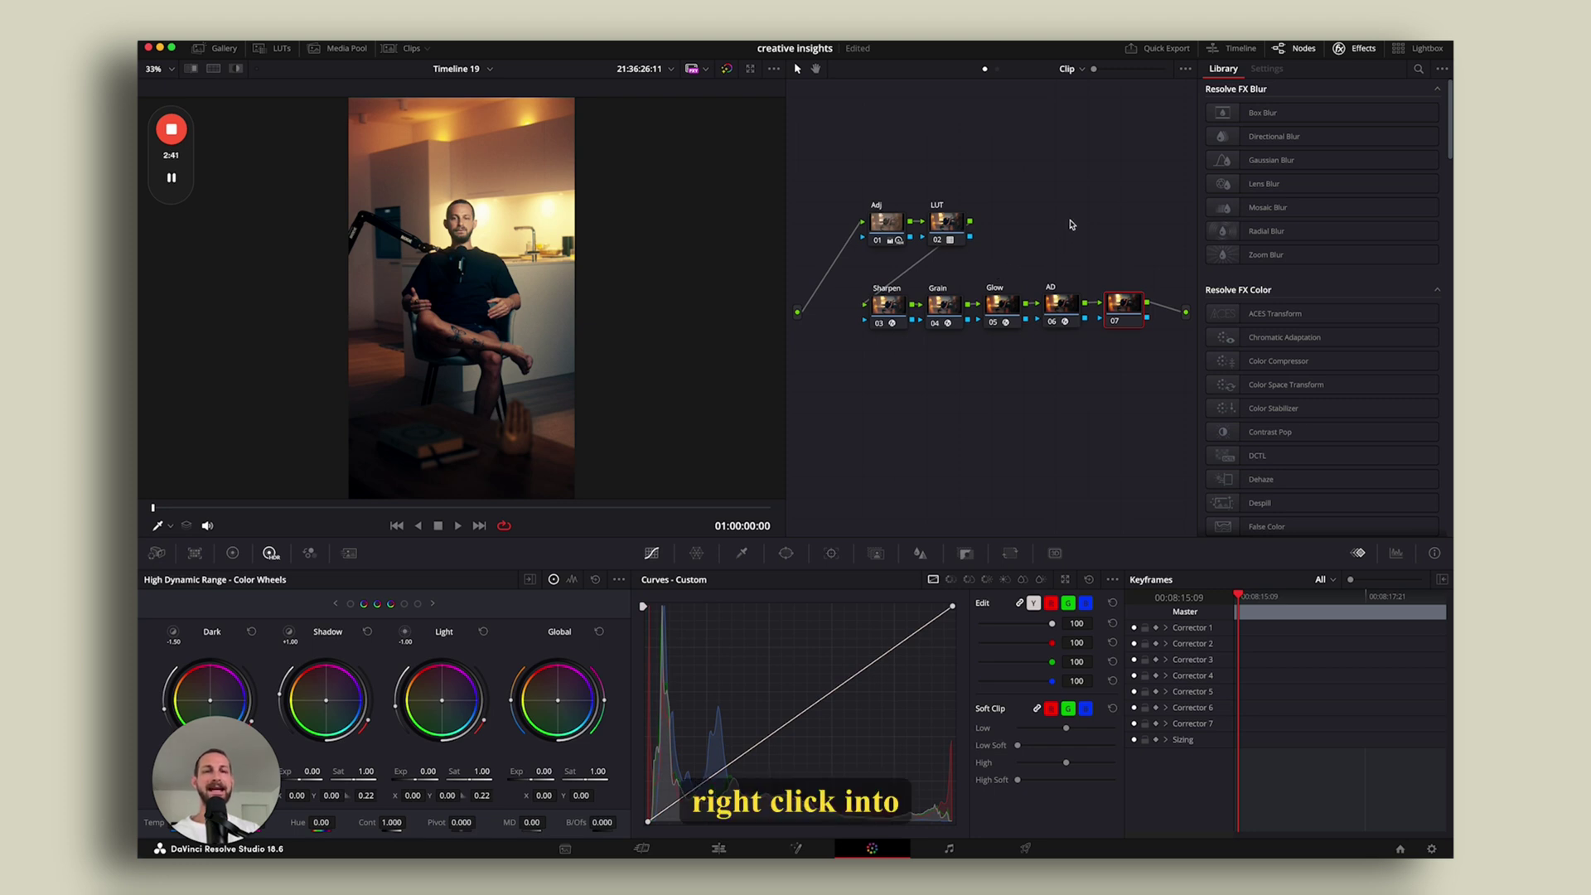
Add an alpha output to the node graph and feed it from node 07.
{"action": "right_click", "coordinate": [1070, 223]}
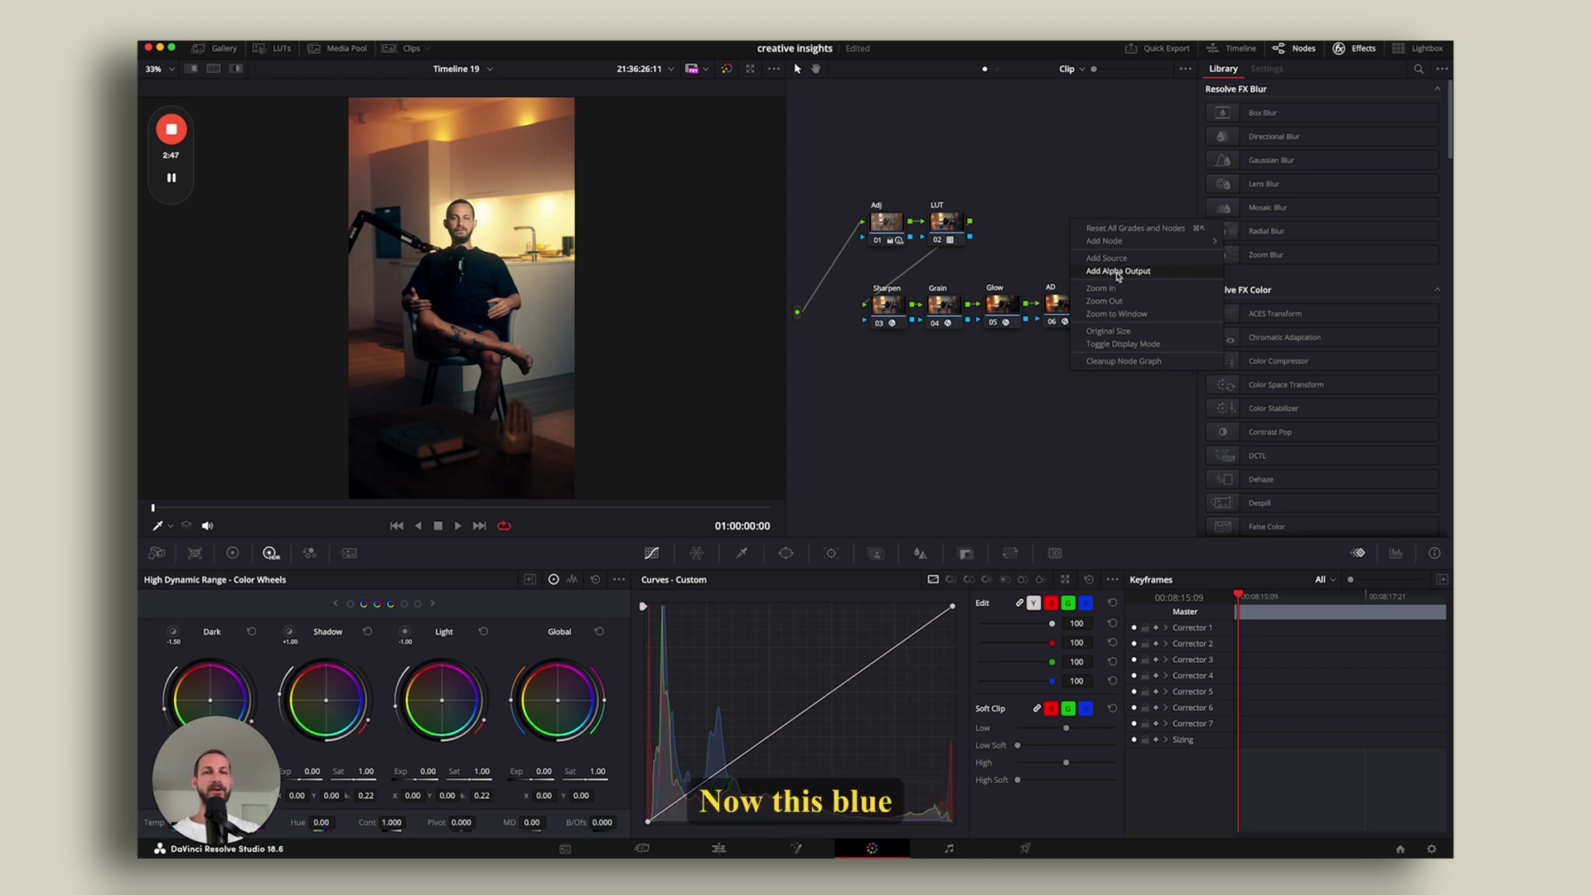
{"action": "left_click", "coordinate": [1118, 270]}
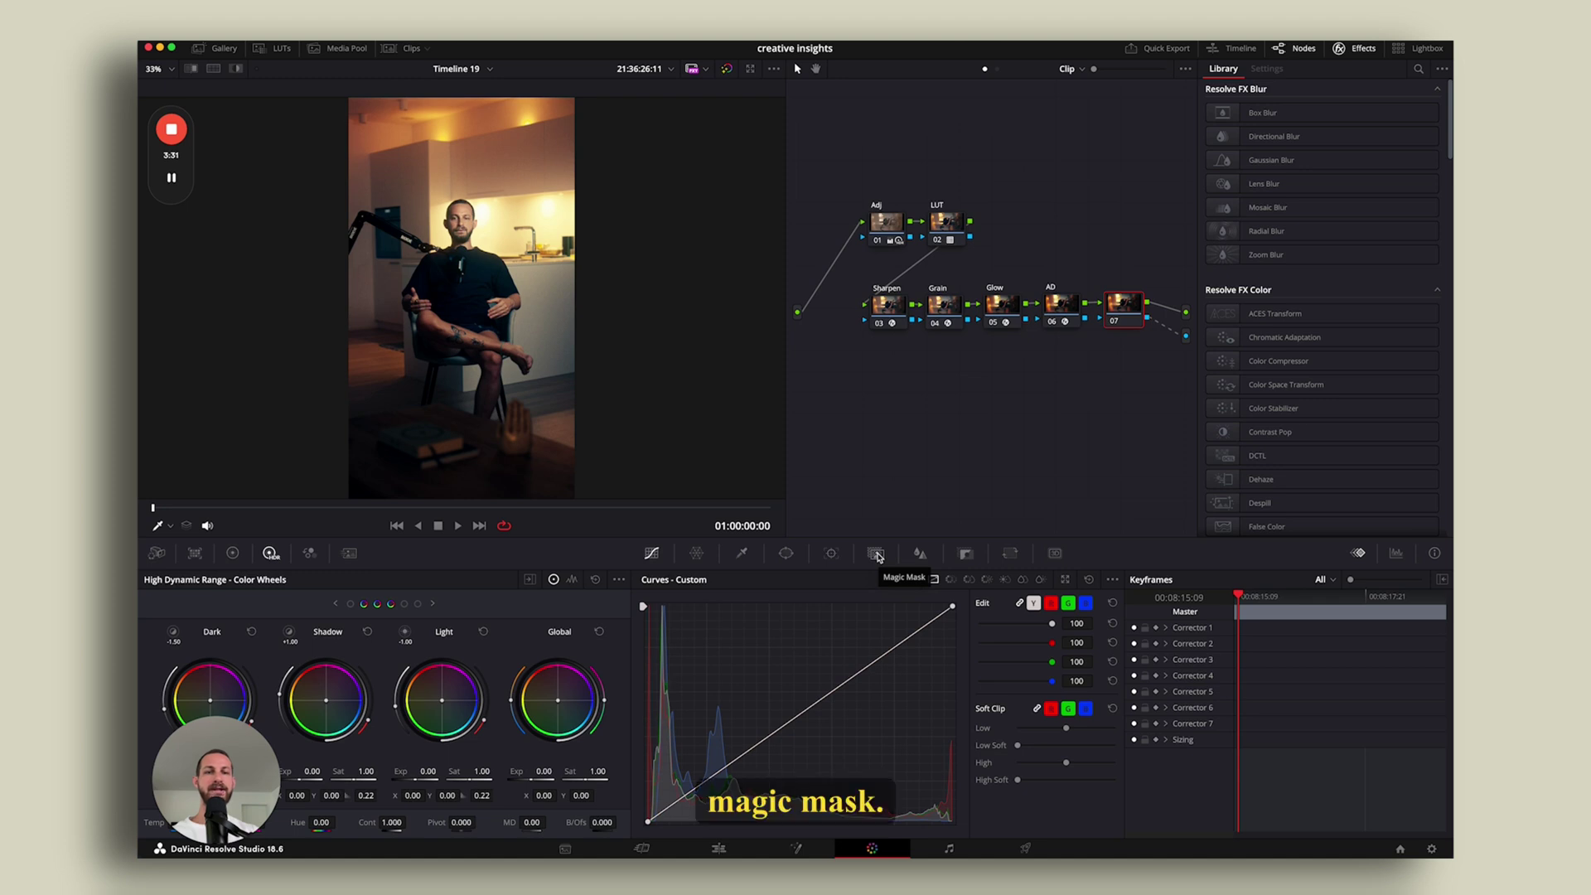
Enable Magic Mask on node 07 with the add-stroke tool, mask overlay and Better quality.
{"action": "left_click", "coordinate": [877, 554]}
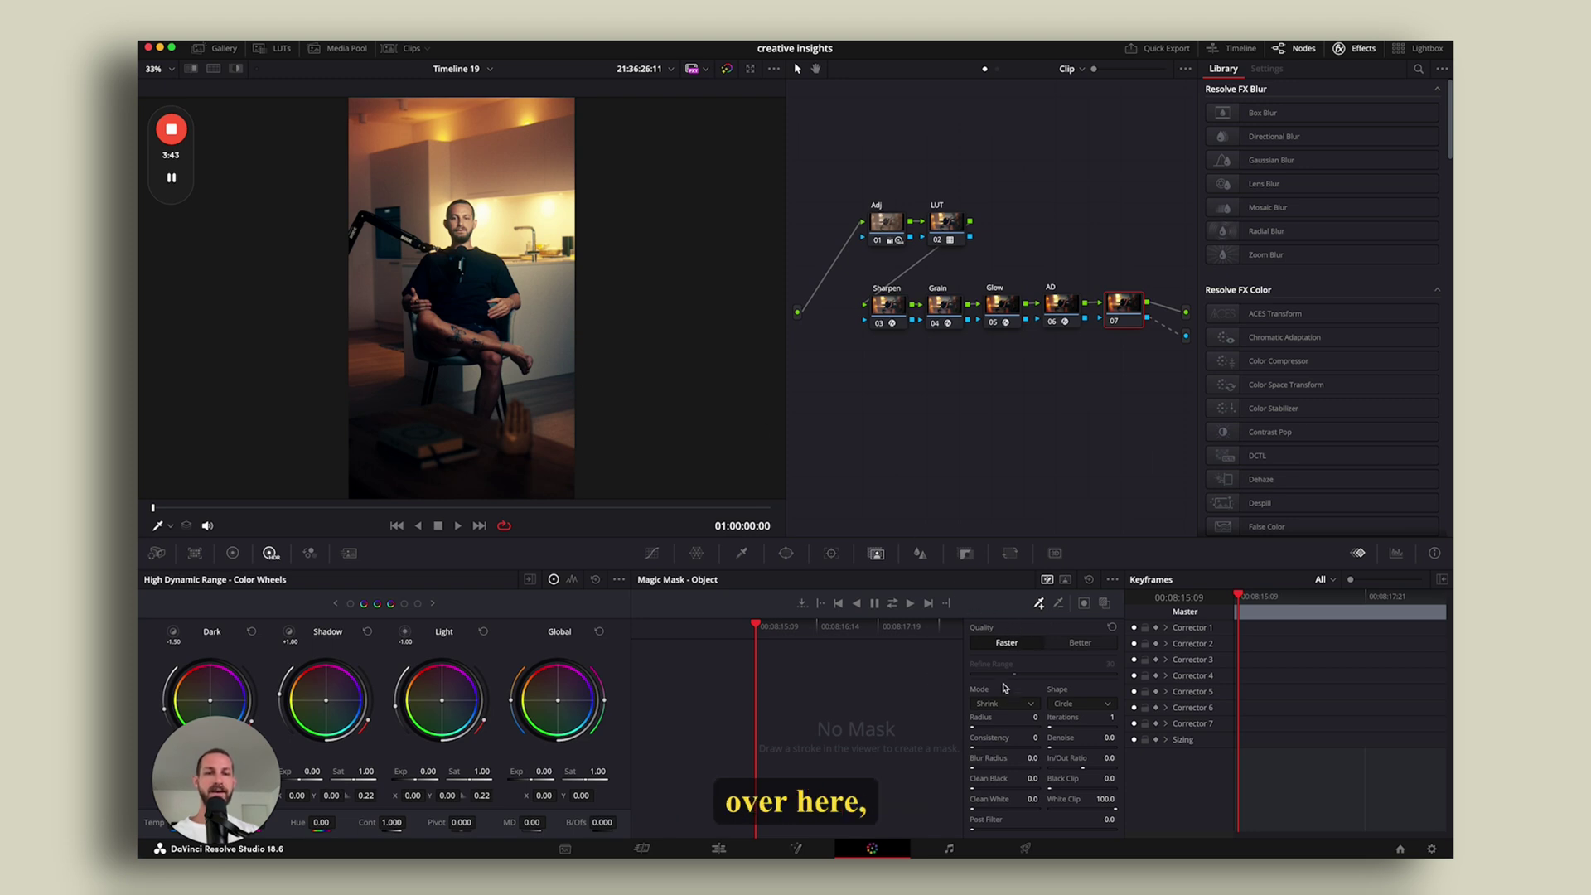
{"action": "left_click", "coordinate": [1040, 604]}
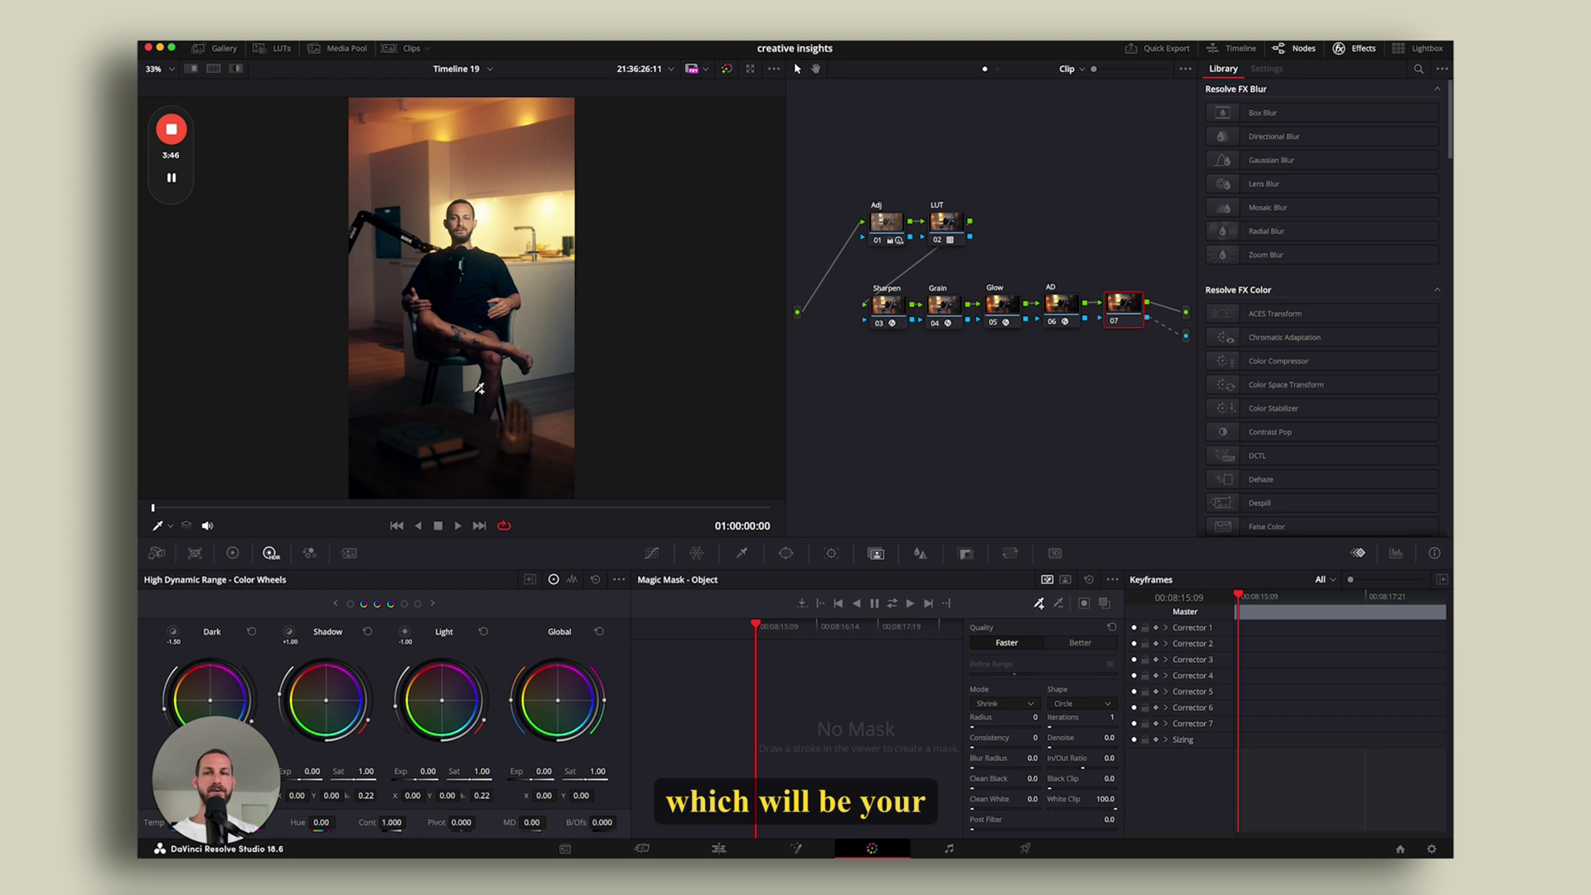
{"action": "left_click", "coordinate": [1104, 604]}
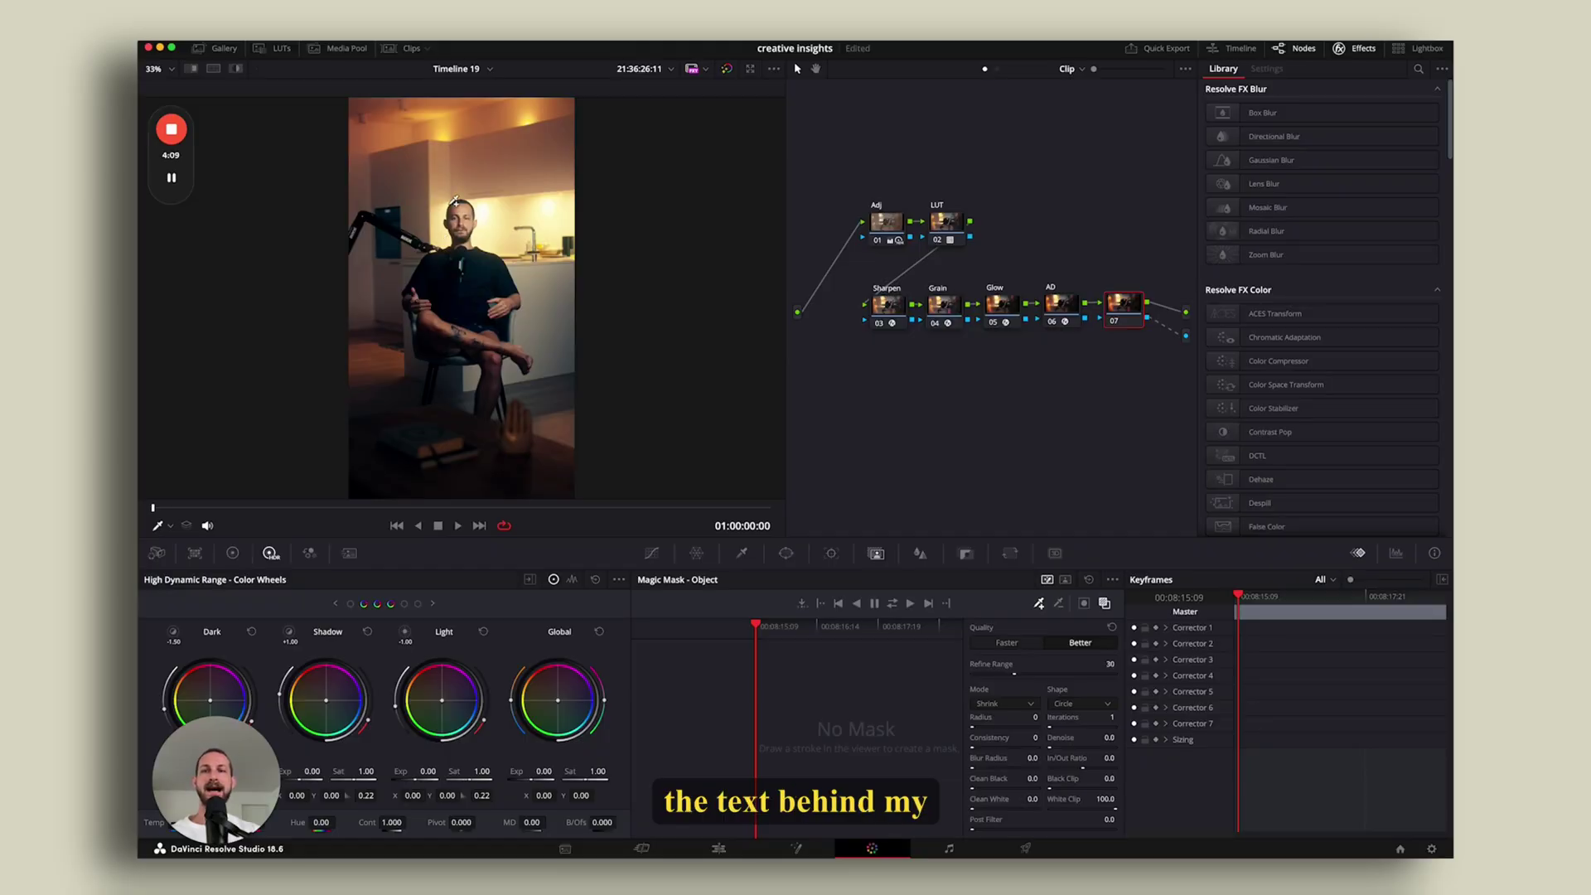
{"action": "scroll", "coordinate": [422, 180], "scroll_direction": "up", "scroll_amount": 4}
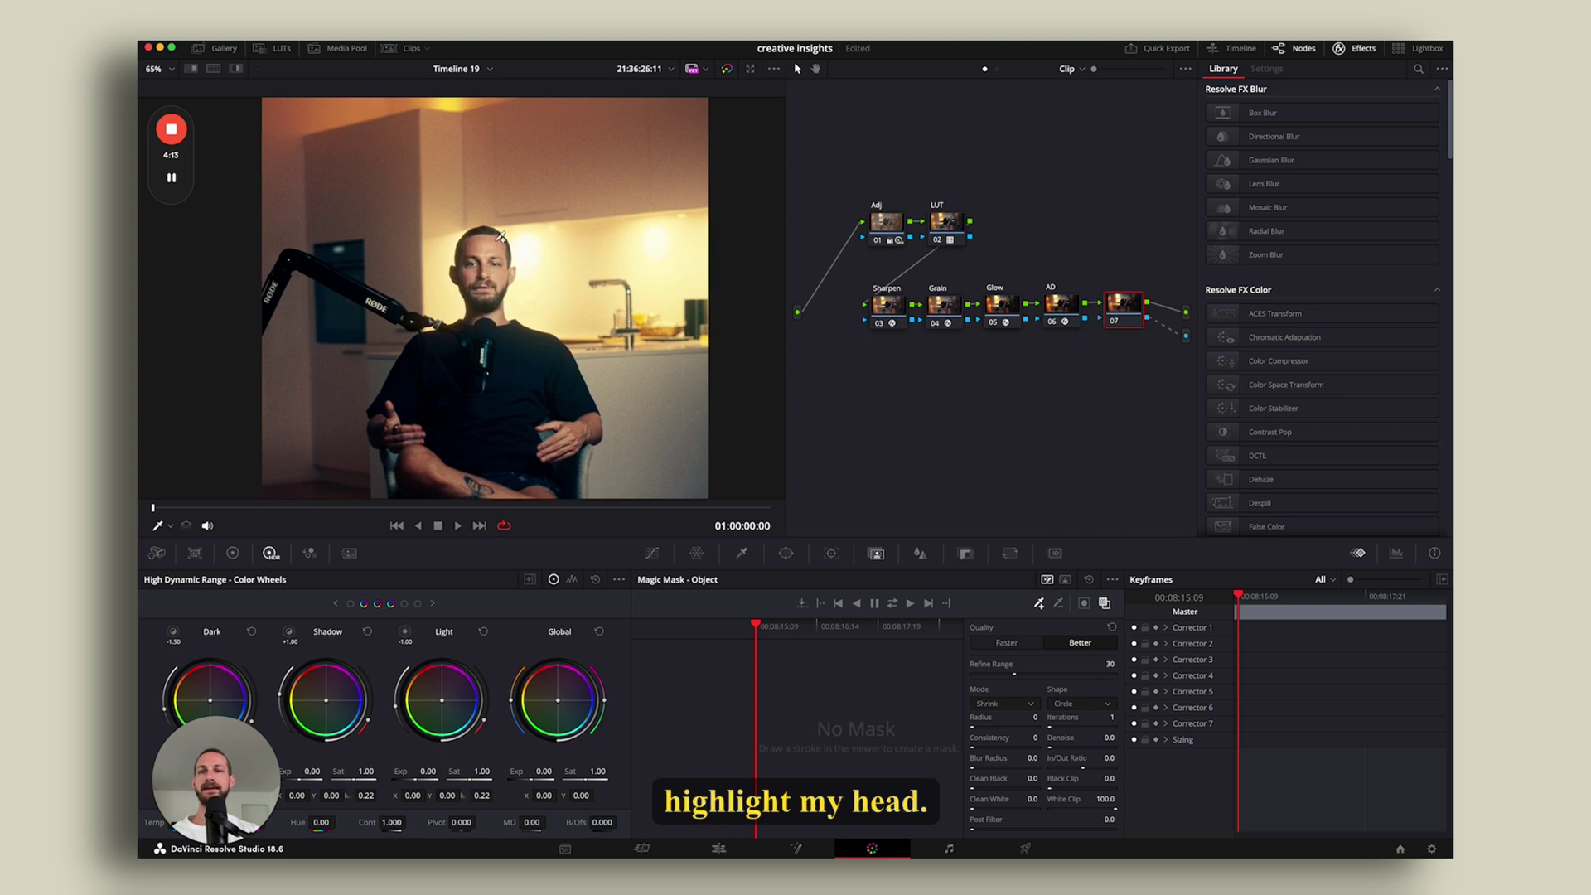
{"action": "left_click_drag", "start_coordinate": [488, 243], "coordinate": [500, 341]}
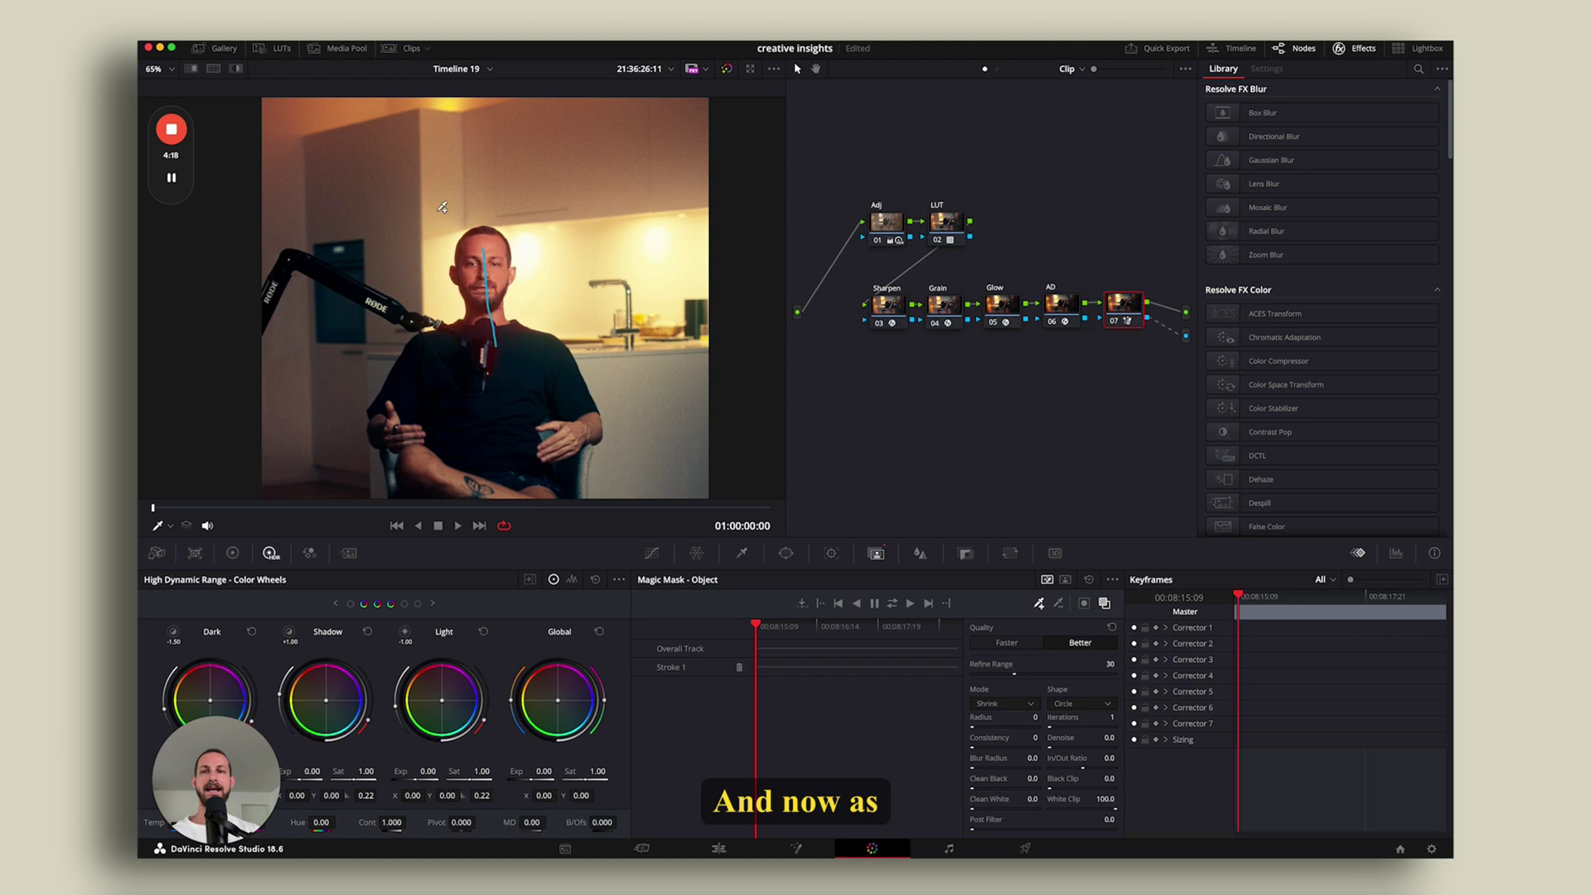
{"action": "scroll", "coordinate": [441, 206], "scroll_direction": "up", "scroll_amount": 5}
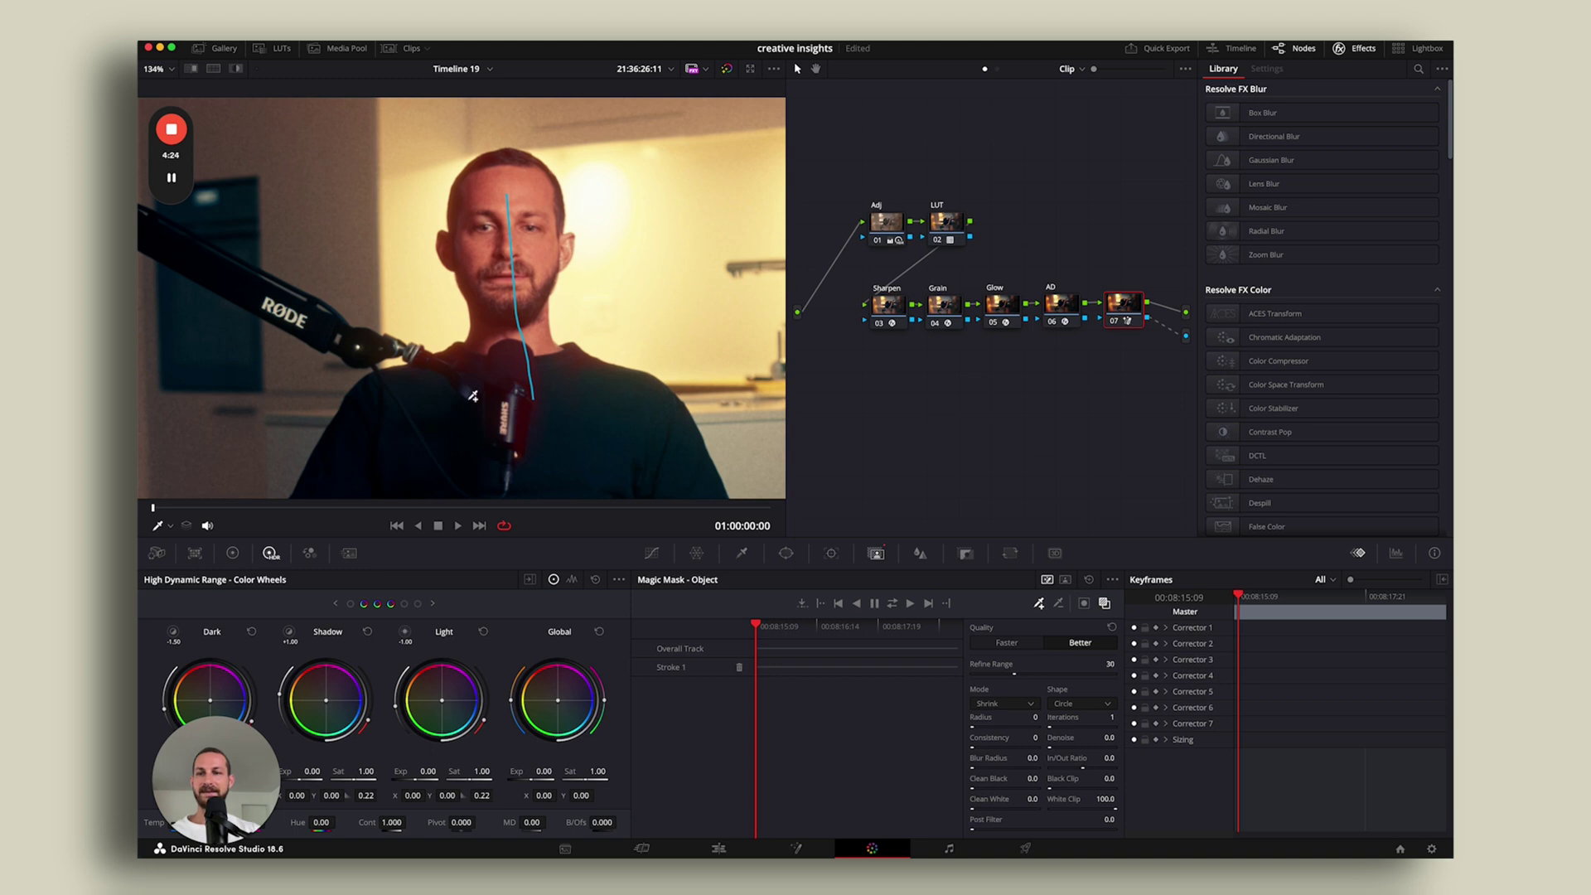
{"action": "left_click_drag", "start_coordinate": [381, 456], "coordinate": [454, 406]}
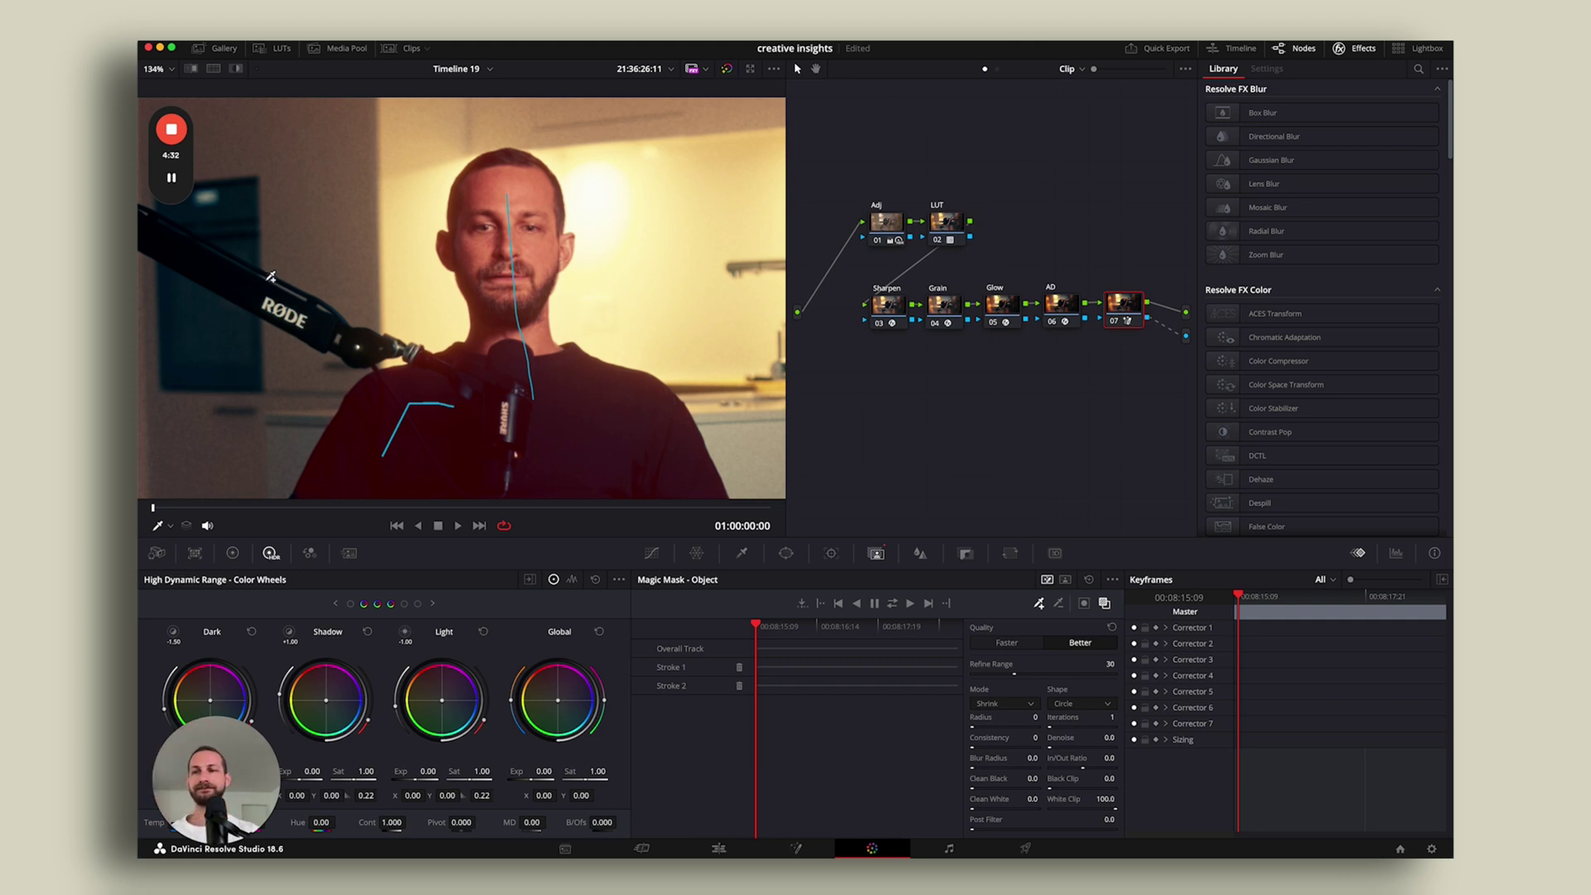
{"action": "left_click_drag", "start_coordinate": [240, 286], "coordinate": [315, 325]}
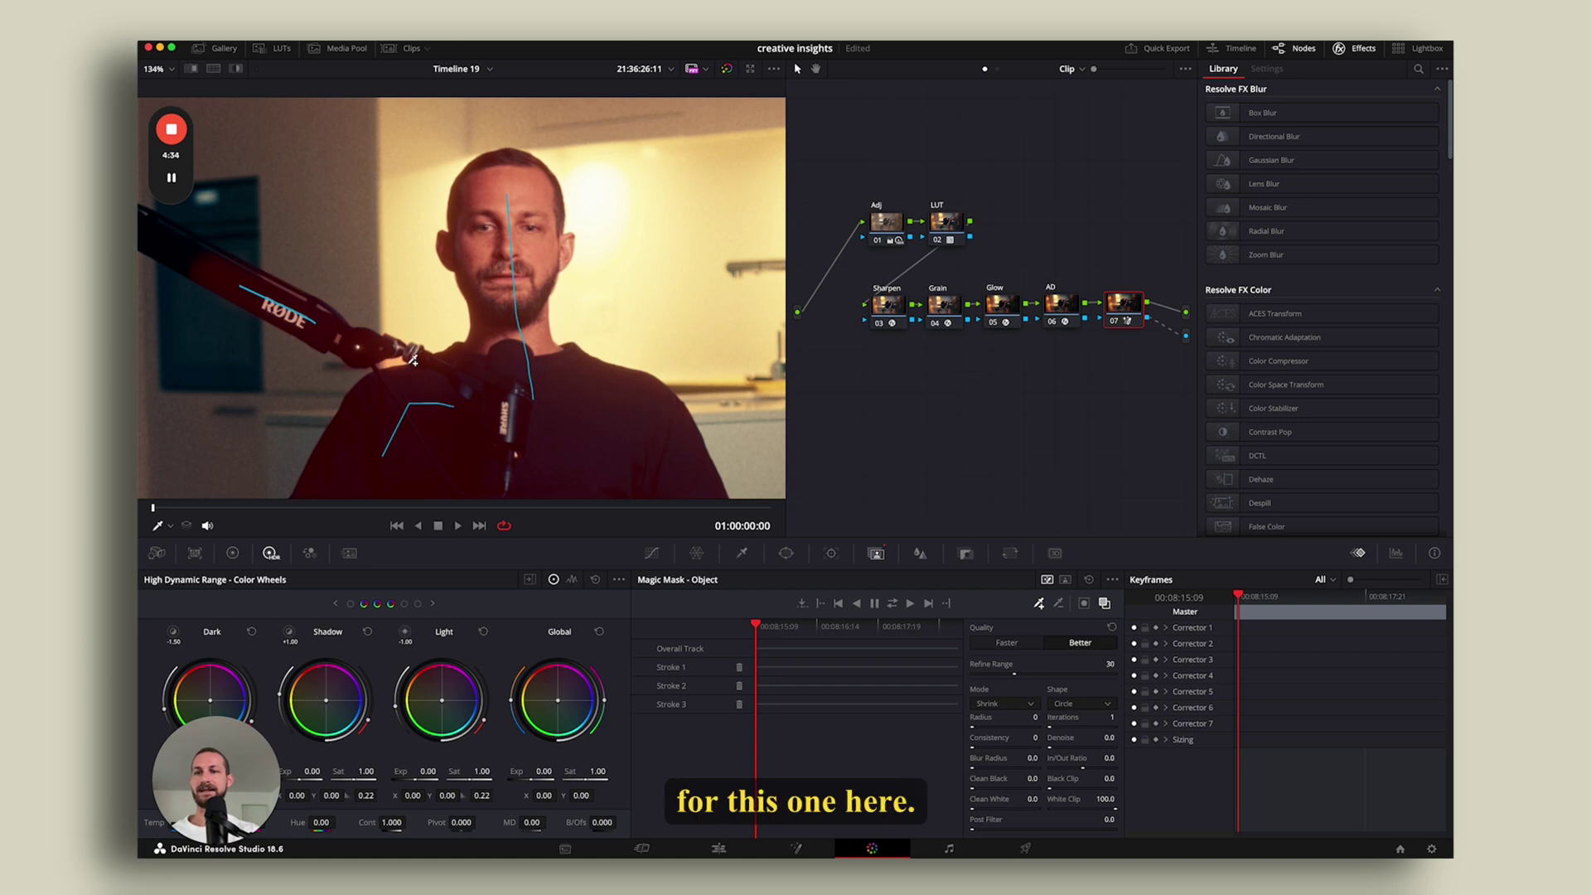
{"action": "scroll", "coordinate": [345, 366], "scroll_direction": "down", "scroll_amount": 2}
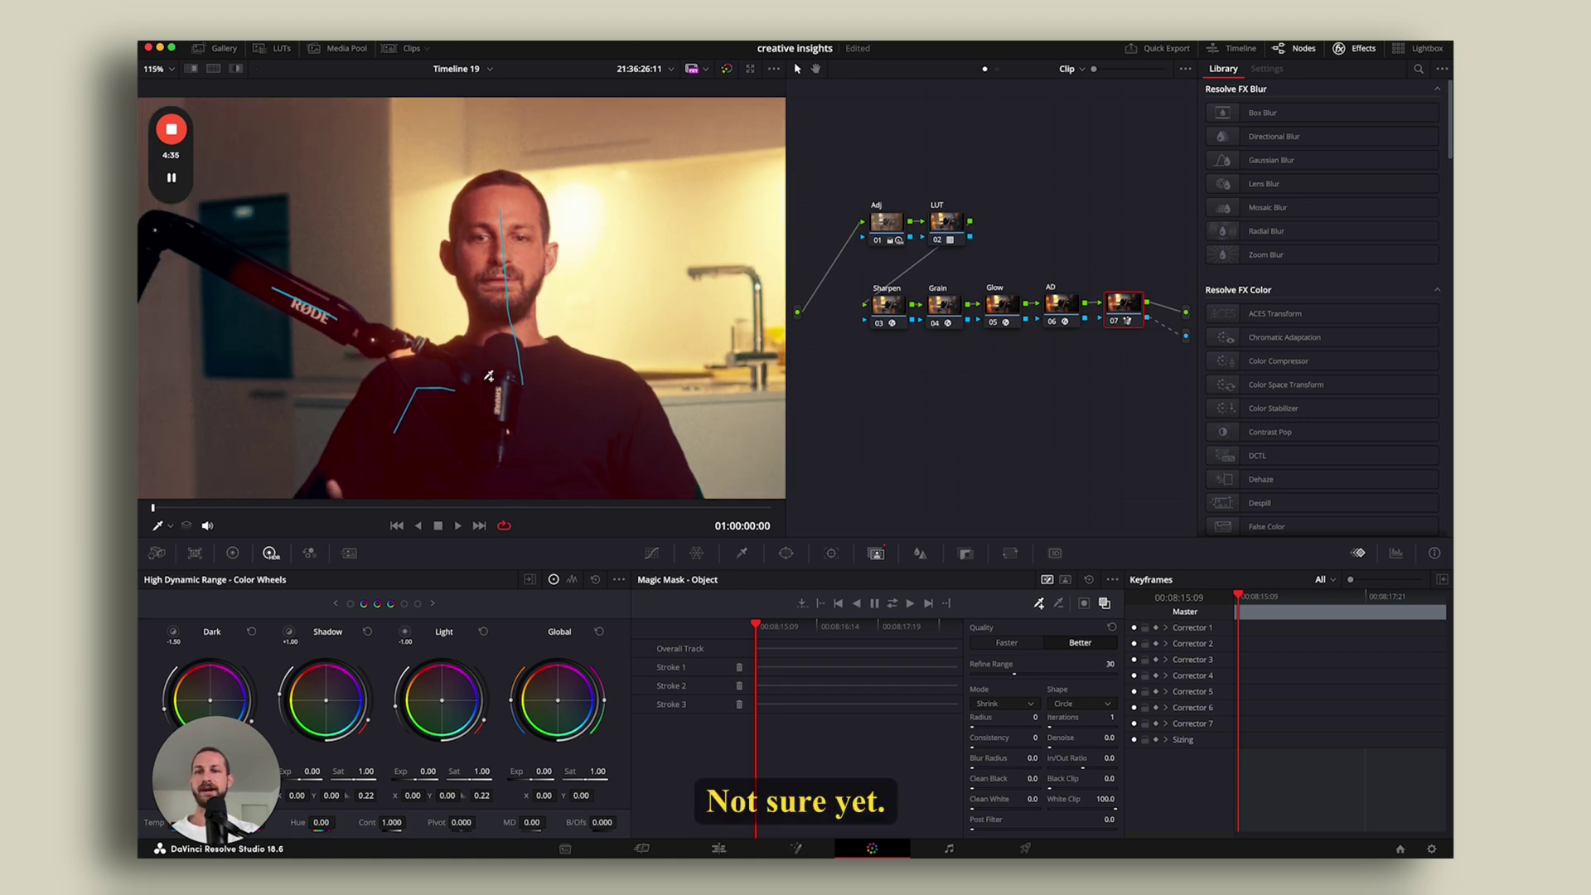
{"action": "scroll", "coordinate": [360, 322], "scroll_direction": "up", "scroll_amount": 2}
{"action": "scroll", "coordinate": [255, 354], "scroll_direction": "up", "scroll_amount": 3}
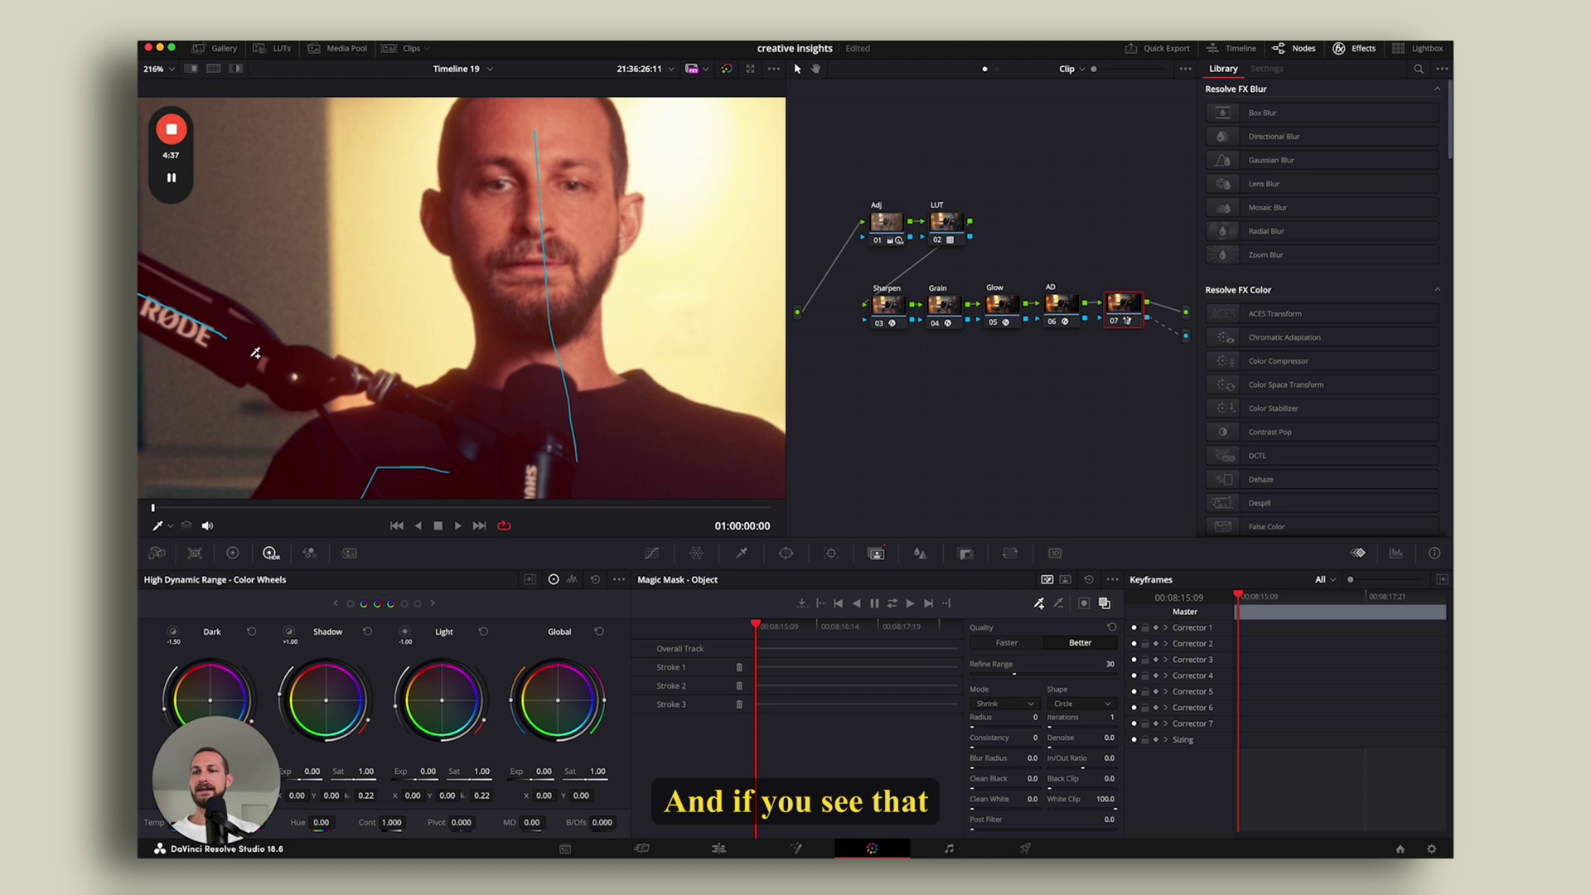
{"action": "scroll", "coordinate": [360, 309], "scroll_direction": "up", "scroll_amount": 2}
{"action": "scroll", "coordinate": [360, 309], "scroll_direction": "left", "scroll_amount": 5}
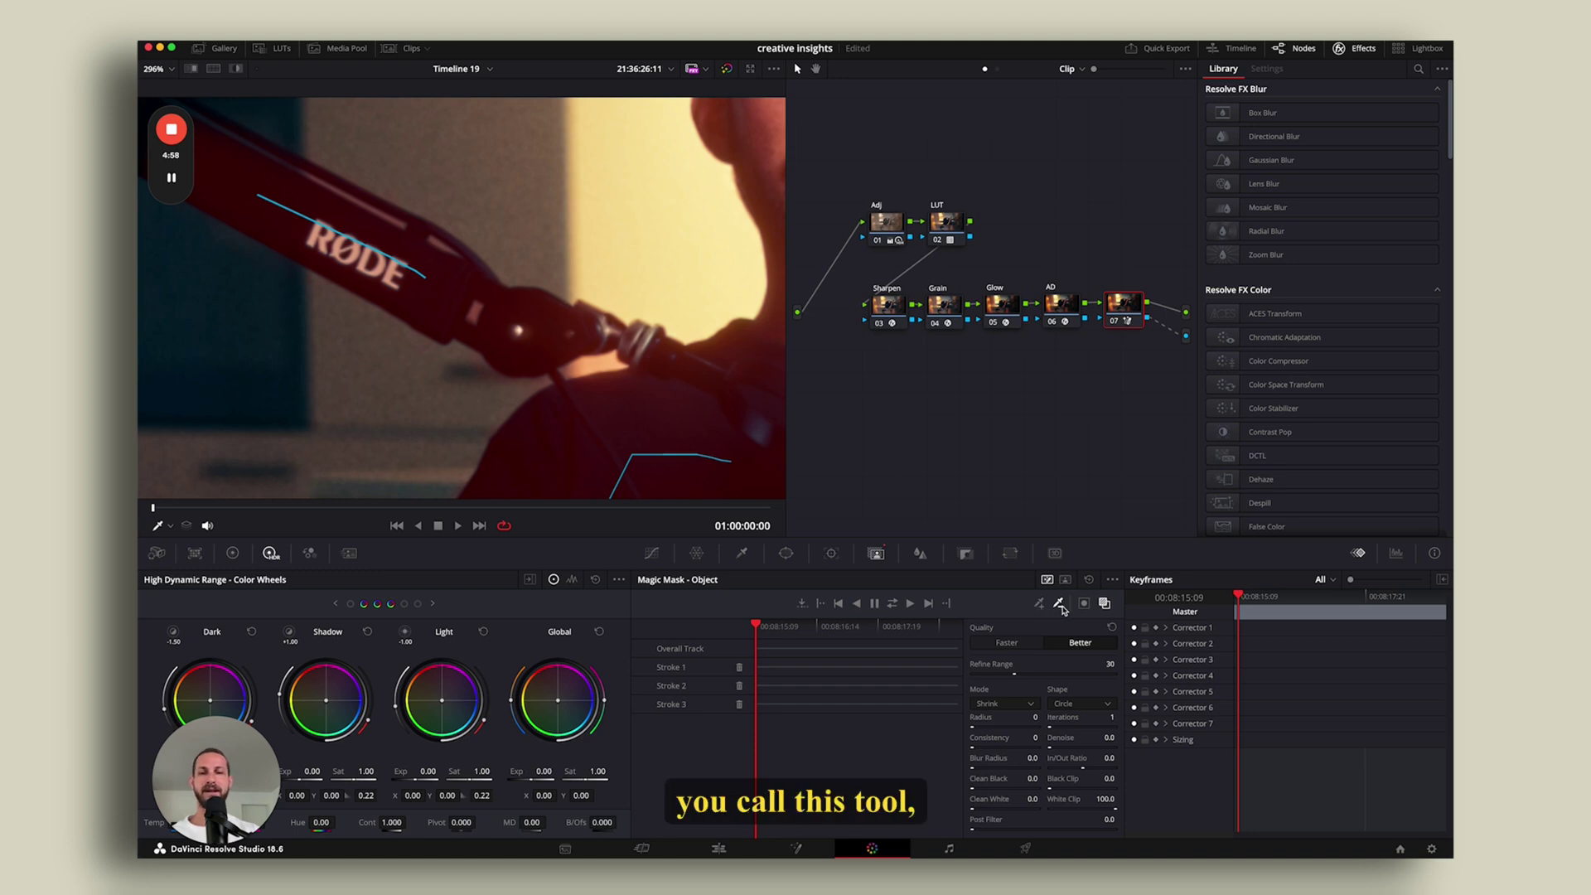
Draw several subtractive Magic Mask strokes across the microphone arm to exclude it.
{"action": "left_click", "coordinate": [1058, 603]}
{"action": "left_click_drag", "start_coordinate": [525, 326], "coordinate": [479, 308]}
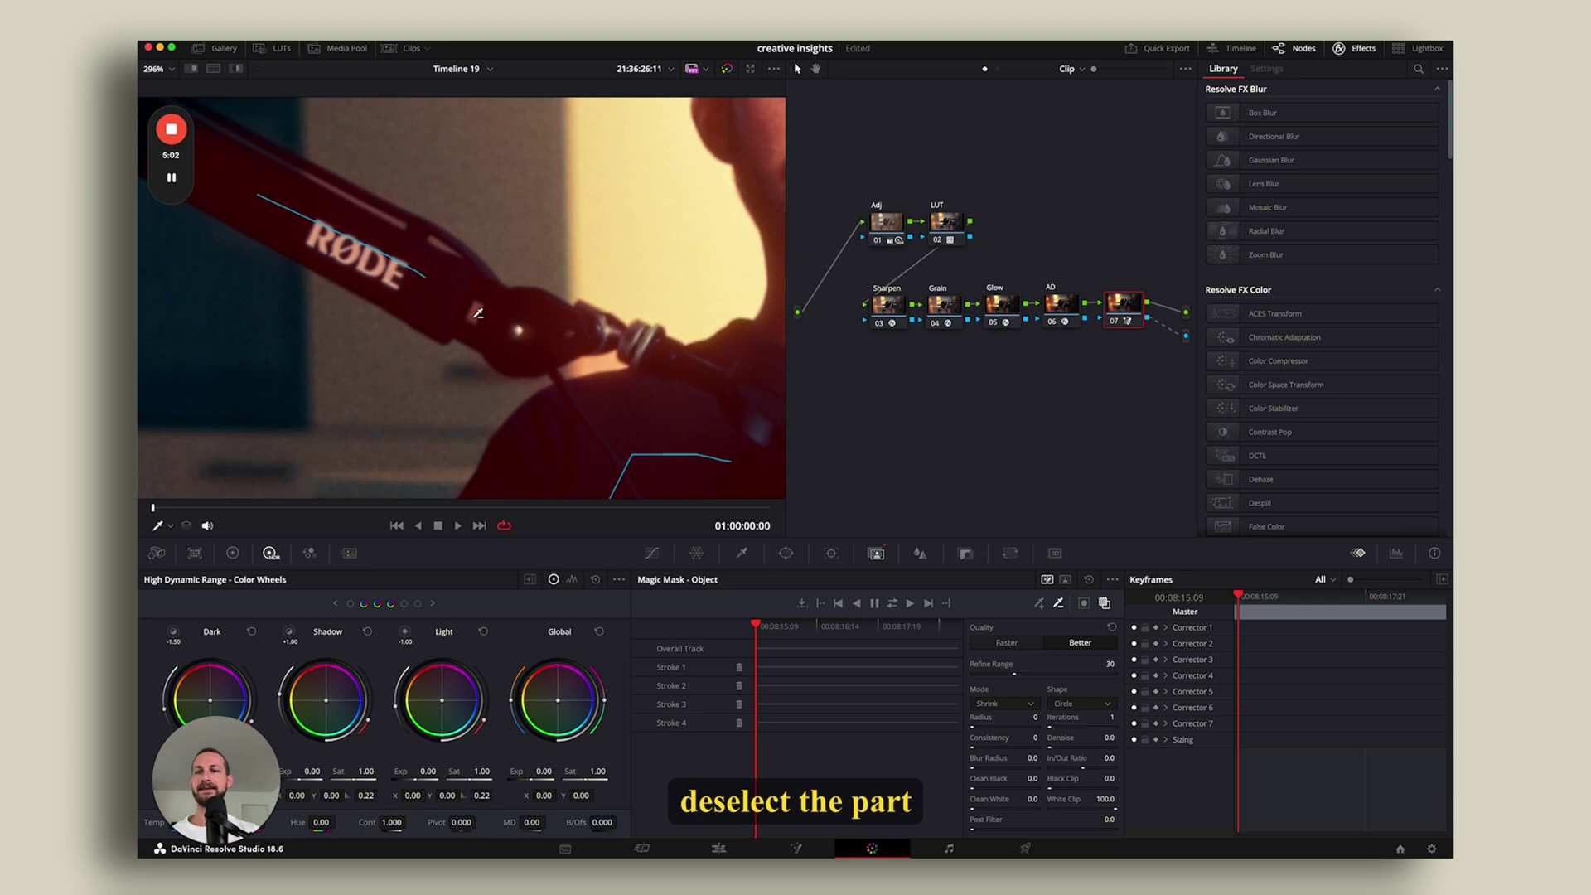
{"action": "left_click", "coordinate": [482, 307]}
{"action": "left_click", "coordinate": [482, 307]}
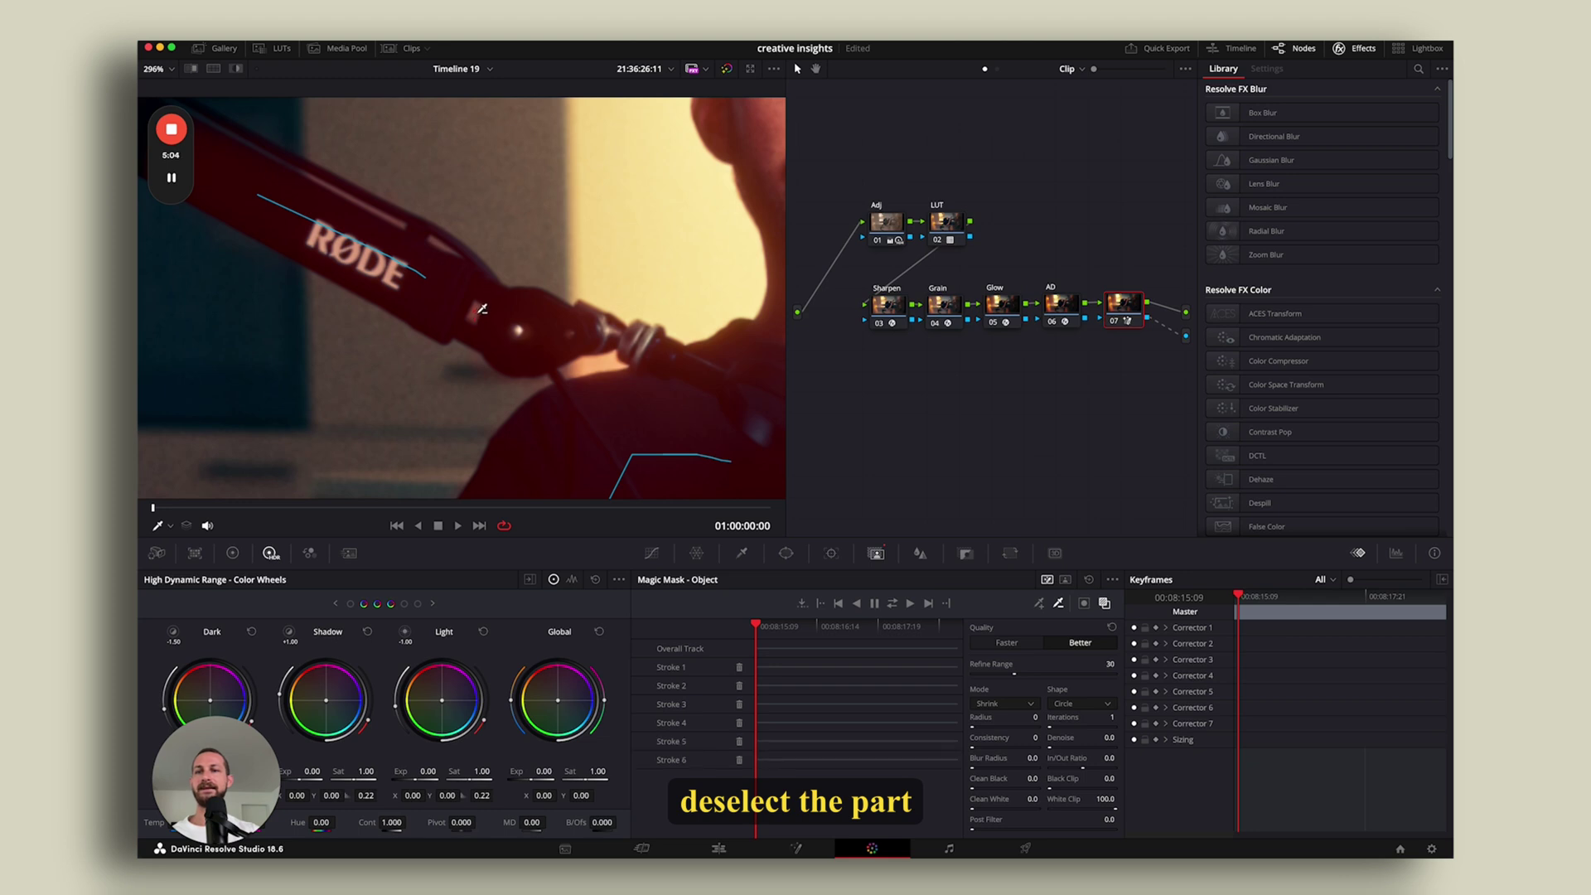
{"action": "left_click", "coordinate": [480, 312]}
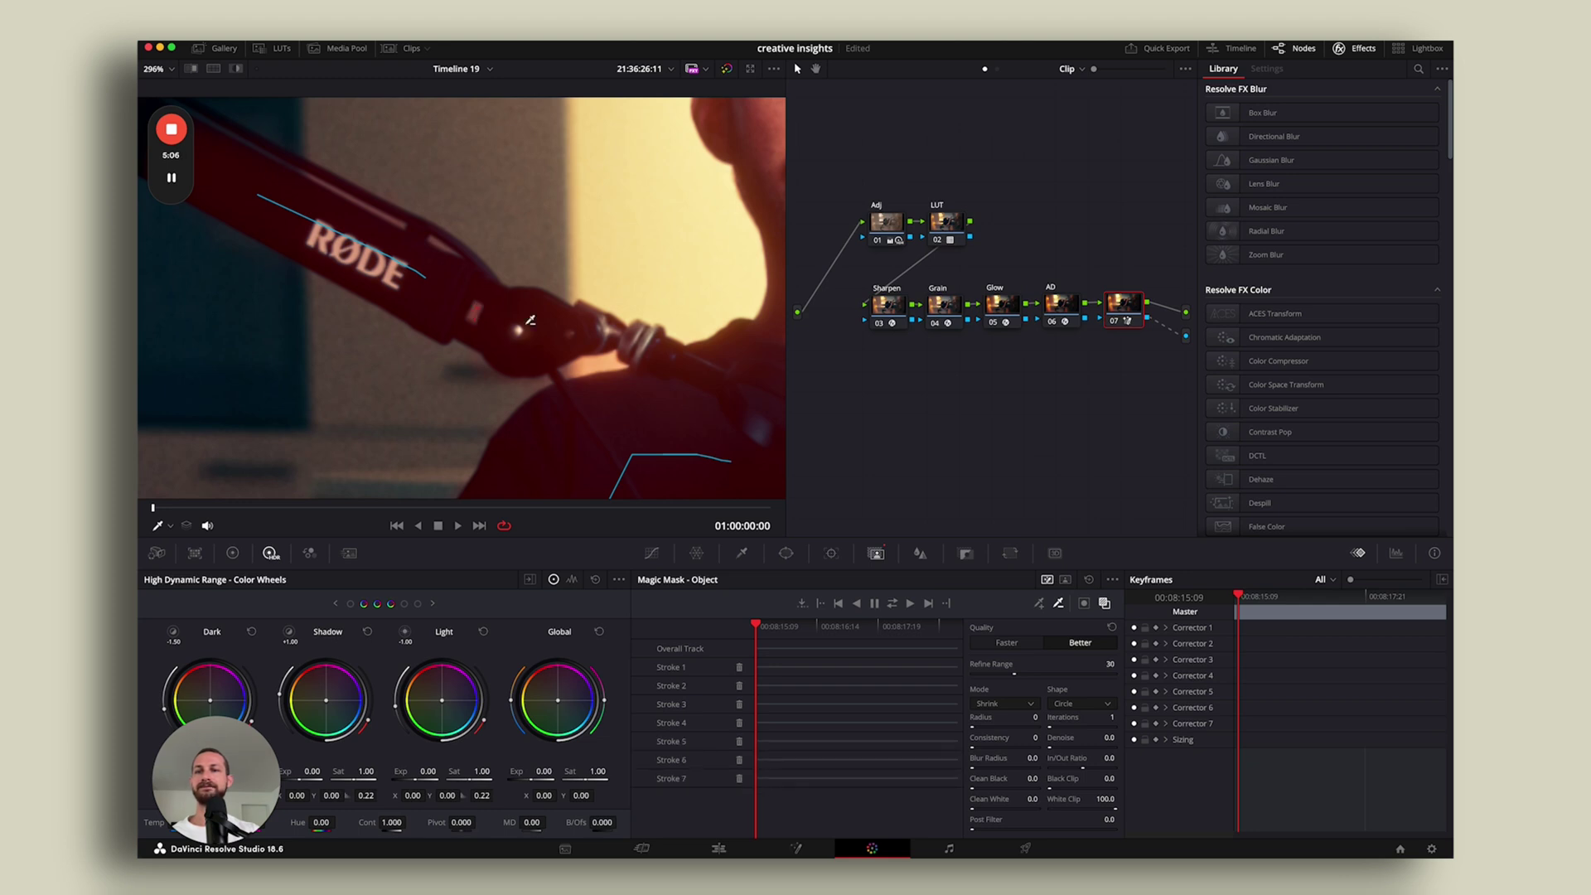
{"action": "left_click_drag", "start_coordinate": [580, 368], "coordinate": [602, 367]}
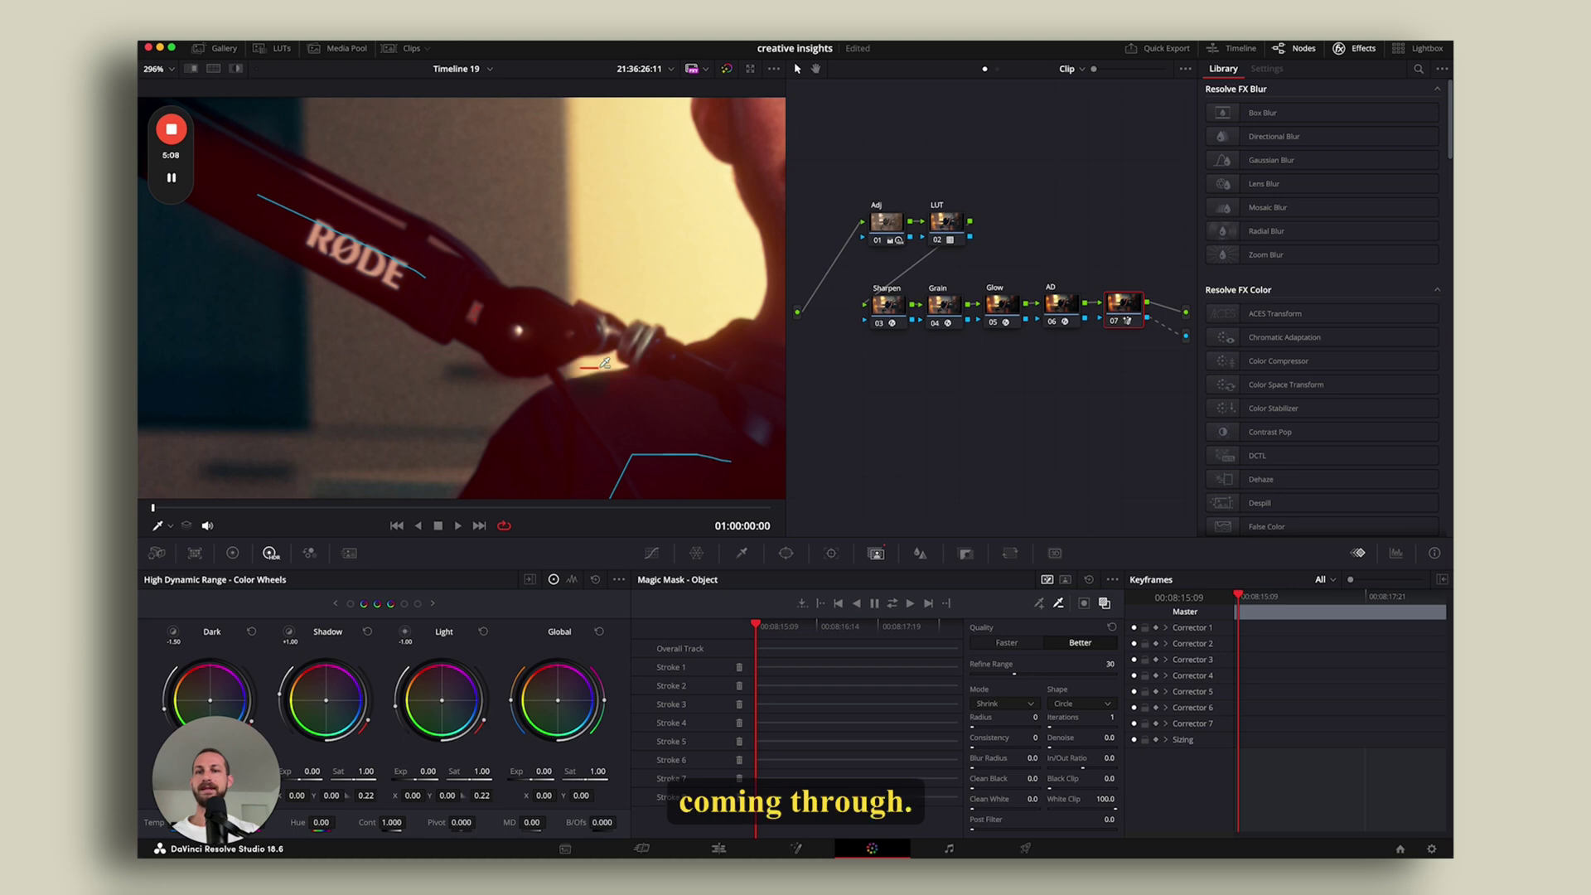
{"action": "scroll", "coordinate": [467, 241], "scroll_direction": "up", "scroll_amount": 8}
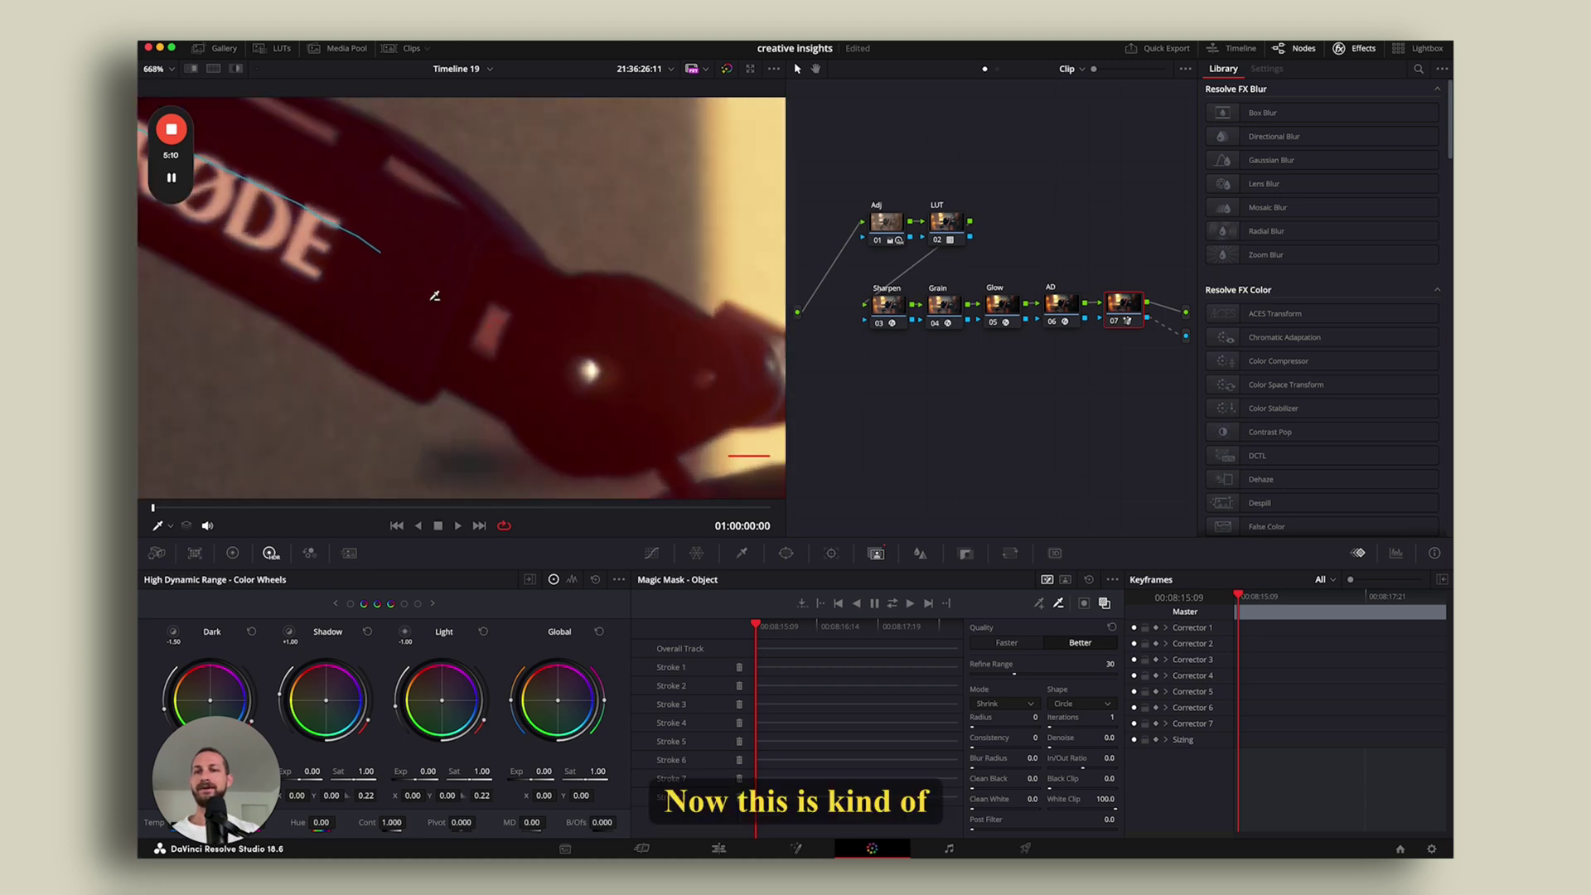
{"action": "left_click", "coordinate": [512, 324]}
{"action": "left_click", "coordinate": [513, 318]}
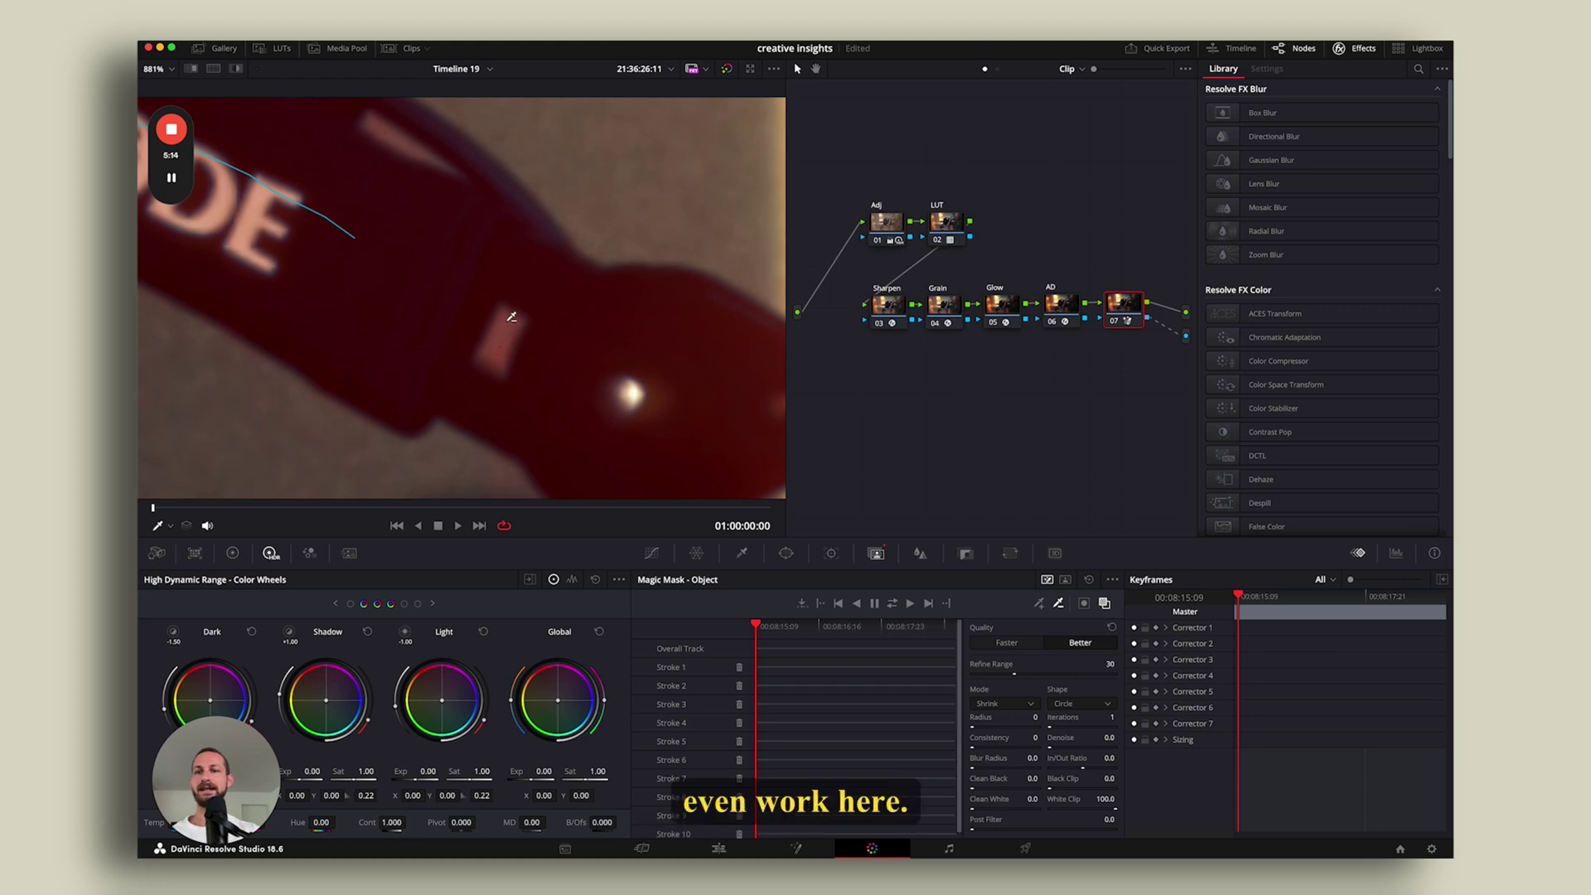
{"action": "scroll", "coordinate": [512, 338], "scroll_direction": "down", "scroll_amount": 8}
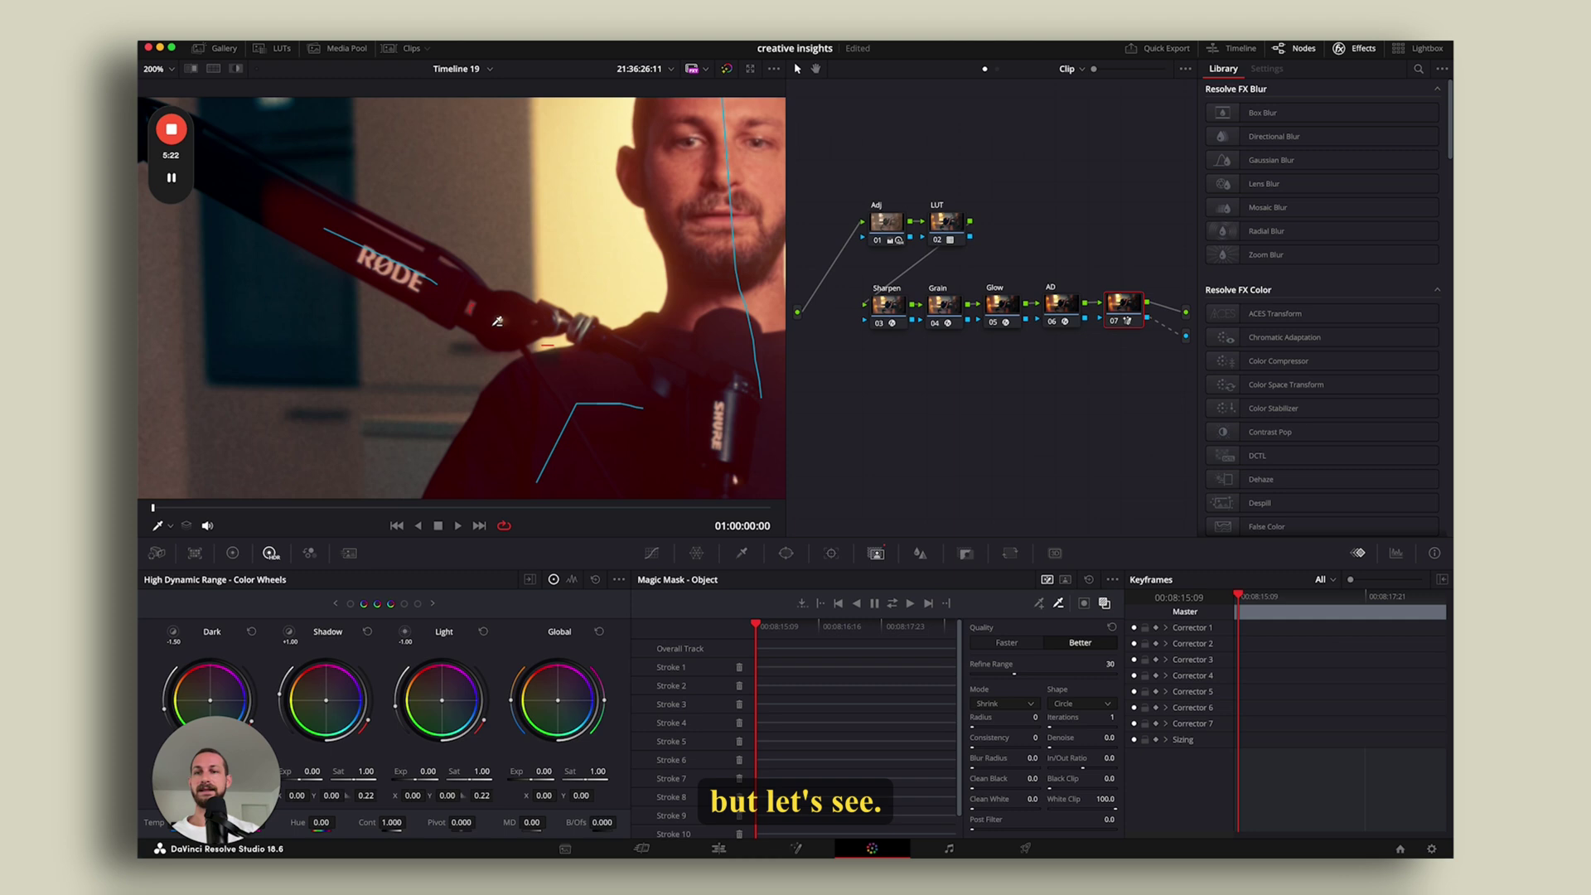
{"action": "scroll", "coordinate": [502, 303], "scroll_direction": "down", "scroll_amount": 5}
{"action": "scroll", "coordinate": [590, 193], "scroll_direction": "down", "scroll_amount": 2}
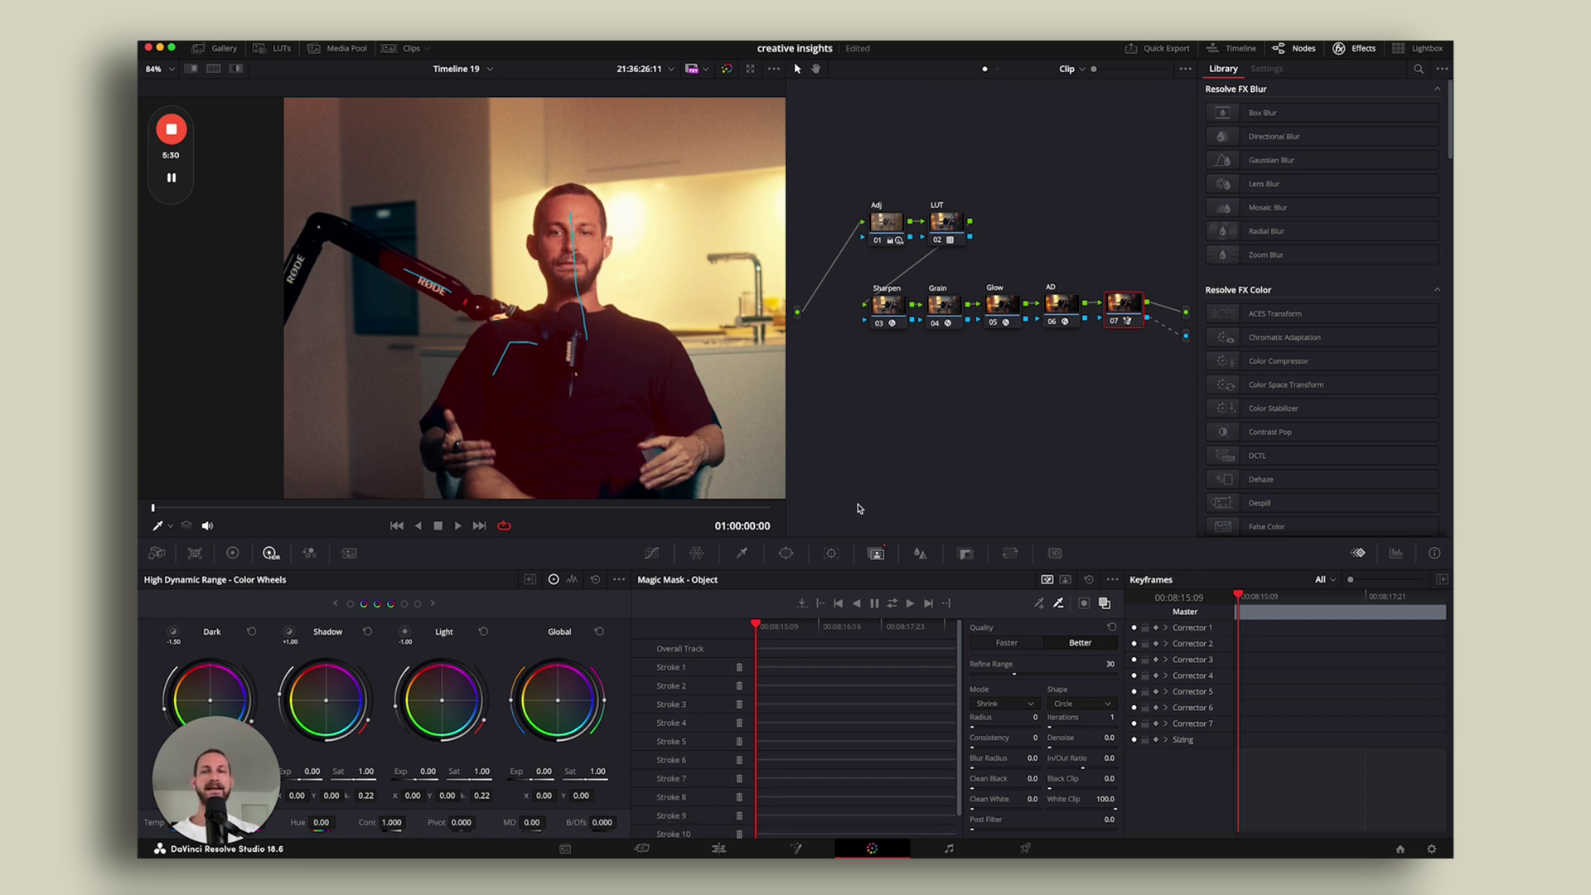
Add Magic Mask strokes along the ear, the left face edge and the right cheek.
{"action": "scroll", "coordinate": [636, 198], "scroll_direction": "up", "scroll_amount": 5}
{"action": "scroll", "coordinate": [635, 198], "scroll_direction": "up", "scroll_amount": 6}
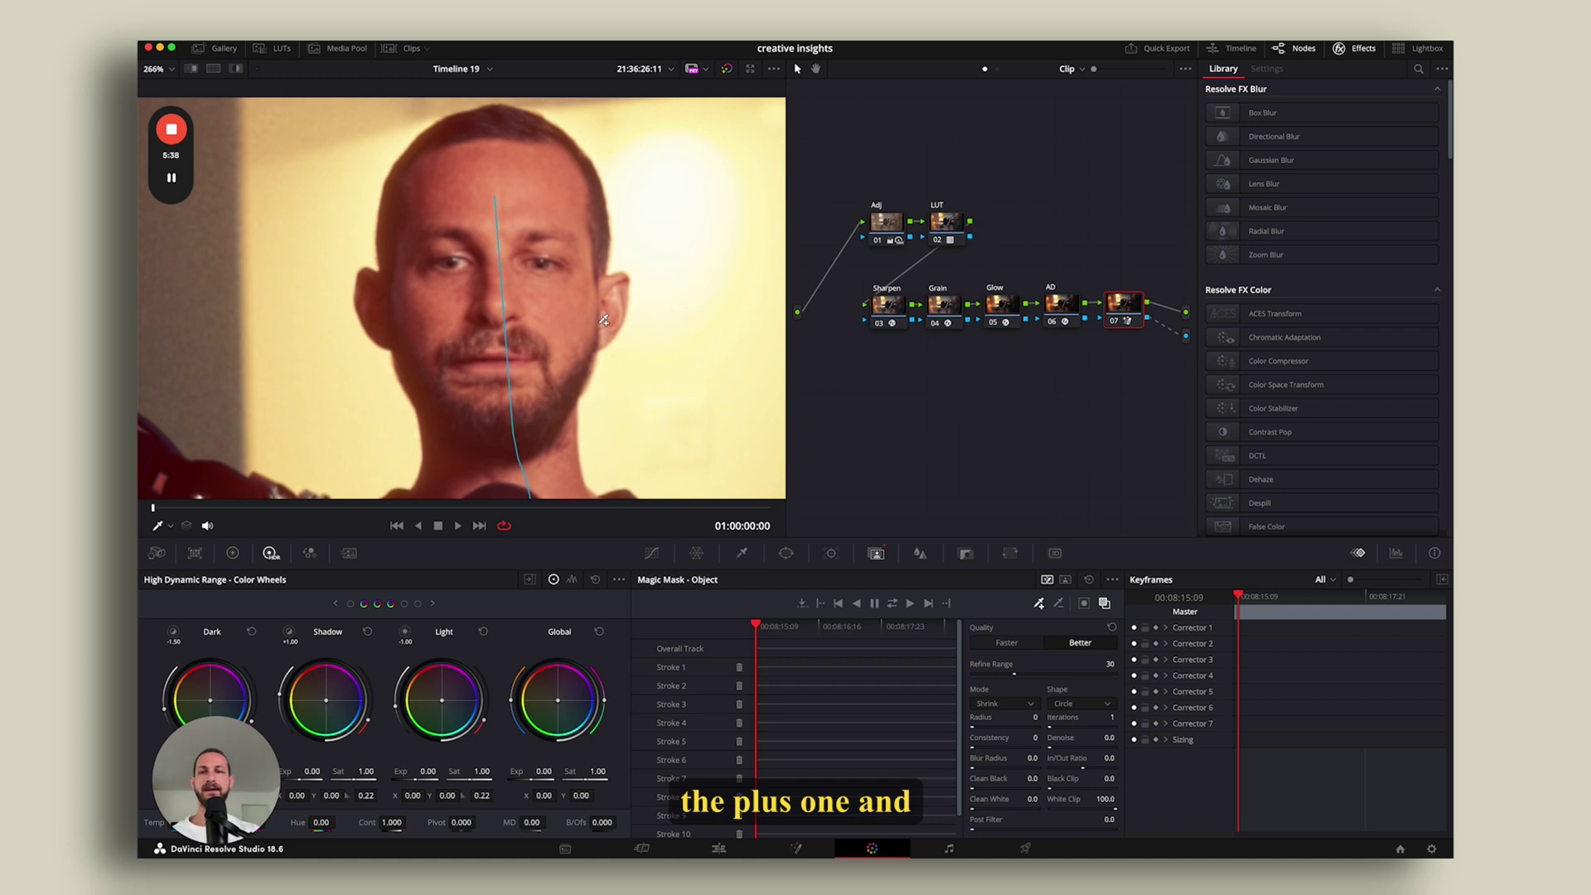
{"action": "left_click_drag", "start_coordinate": [604, 320], "coordinate": [622, 288]}
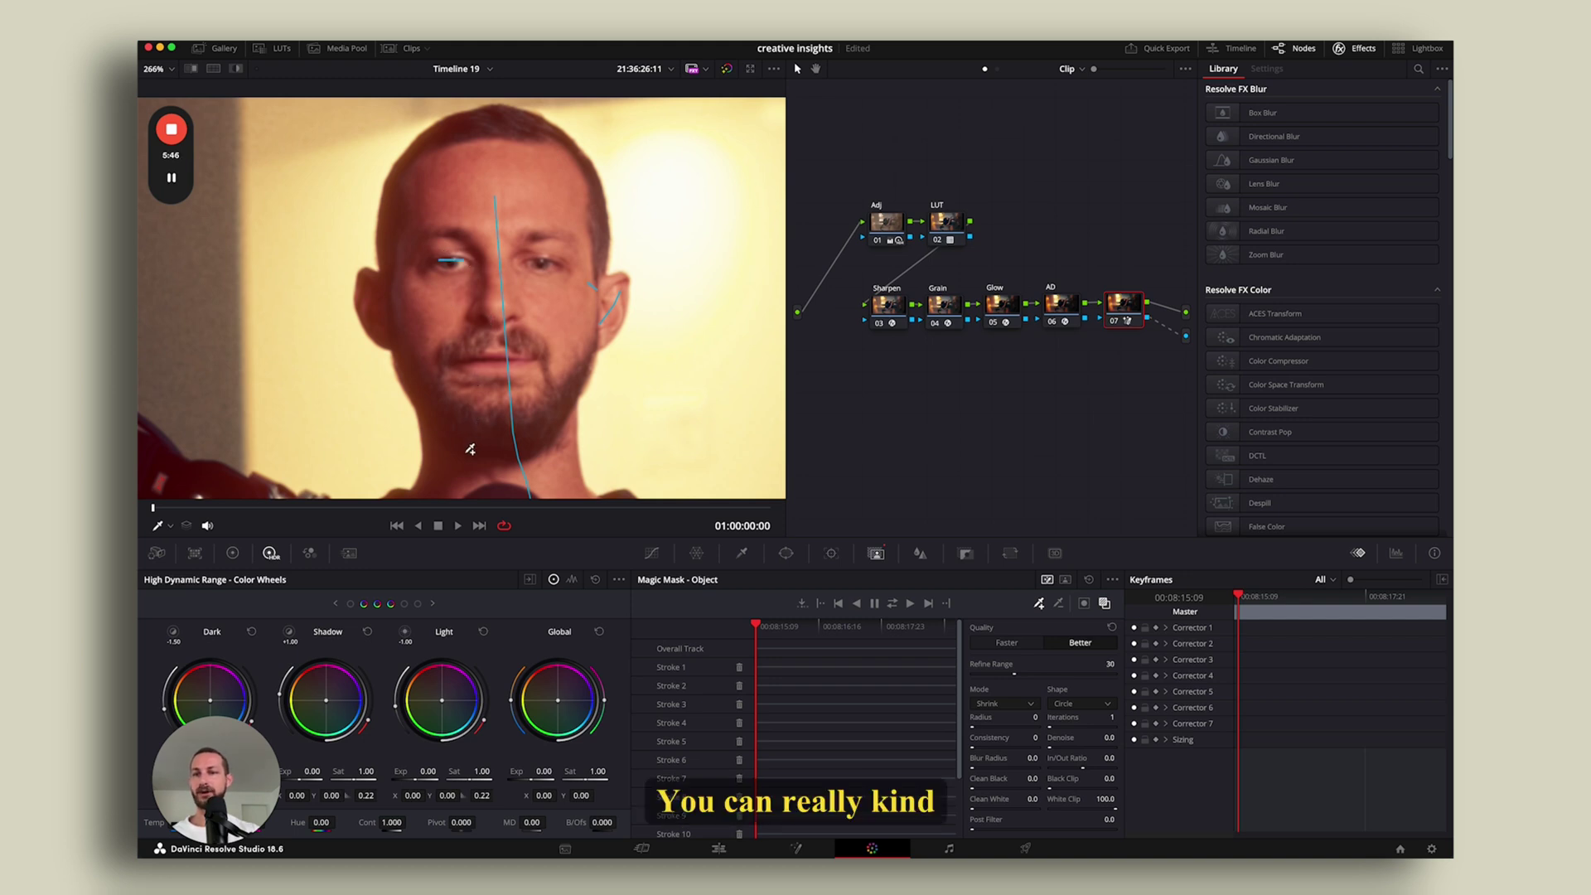
{"action": "mouse_move", "coordinate": [449, 479]}
{"action": "left_mouse_down"}
{"action": "mouse_move", "coordinate": [396, 294]}
{"action": "mouse_move", "coordinate": [460, 151]}
{"action": "mouse_move", "coordinate": [520, 138]}
{"action": "mouse_move", "coordinate": [567, 190]}
{"action": "mouse_move", "coordinate": [572, 320]}
{"action": "mouse_move", "coordinate": [537, 456]}
{"action": "mouse_move", "coordinate": [549, 474]}
{"action": "left_mouse_up"}
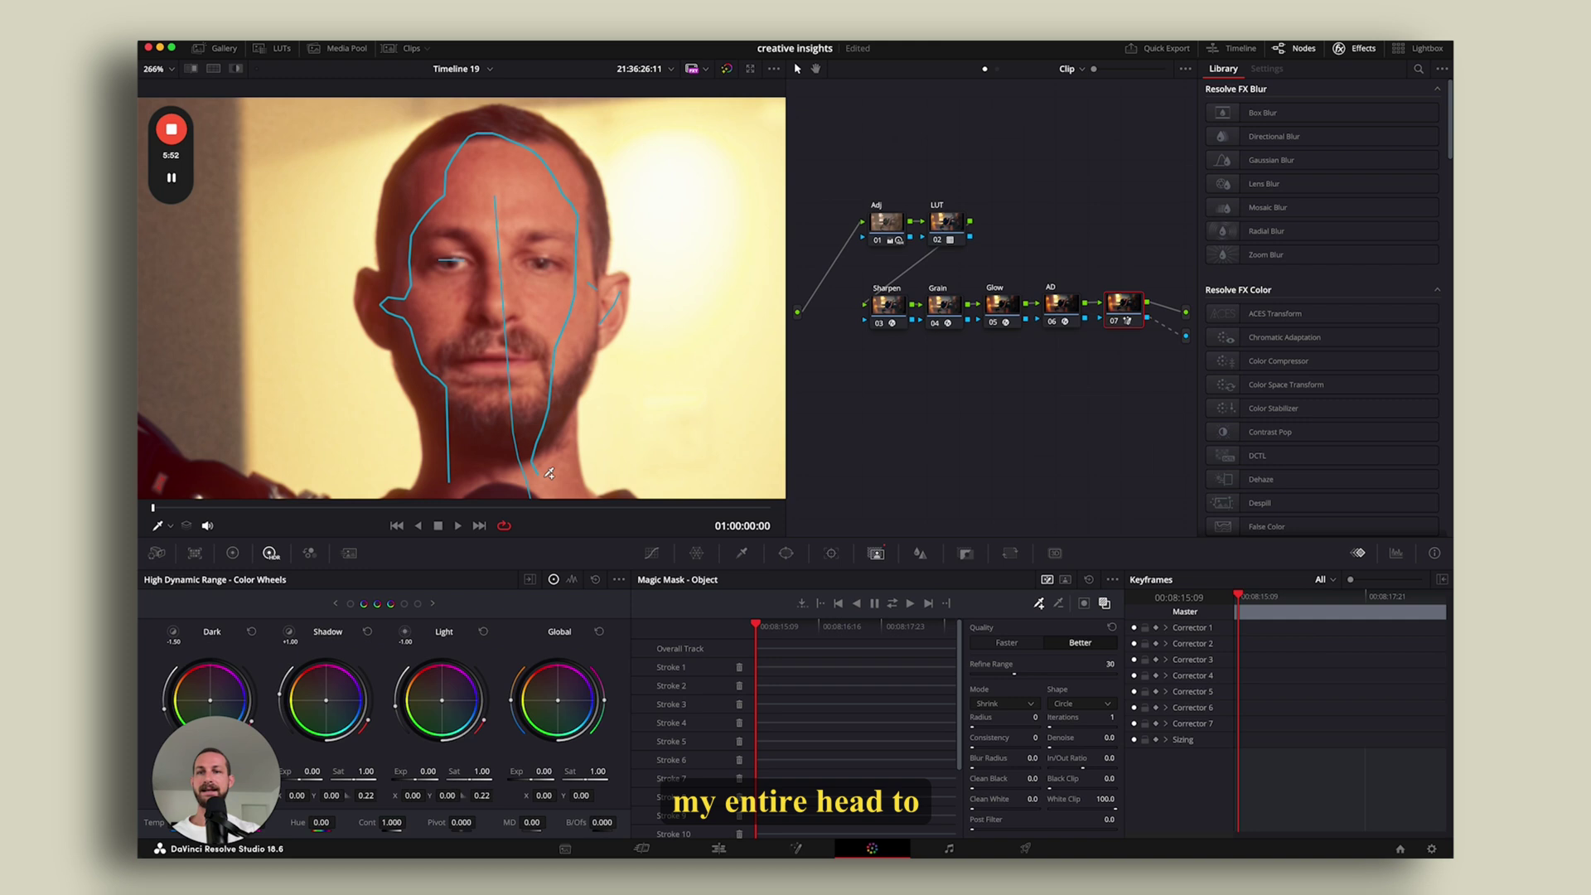
{"action": "left_click_drag", "start_coordinate": [537, 242], "coordinate": [542, 318]}
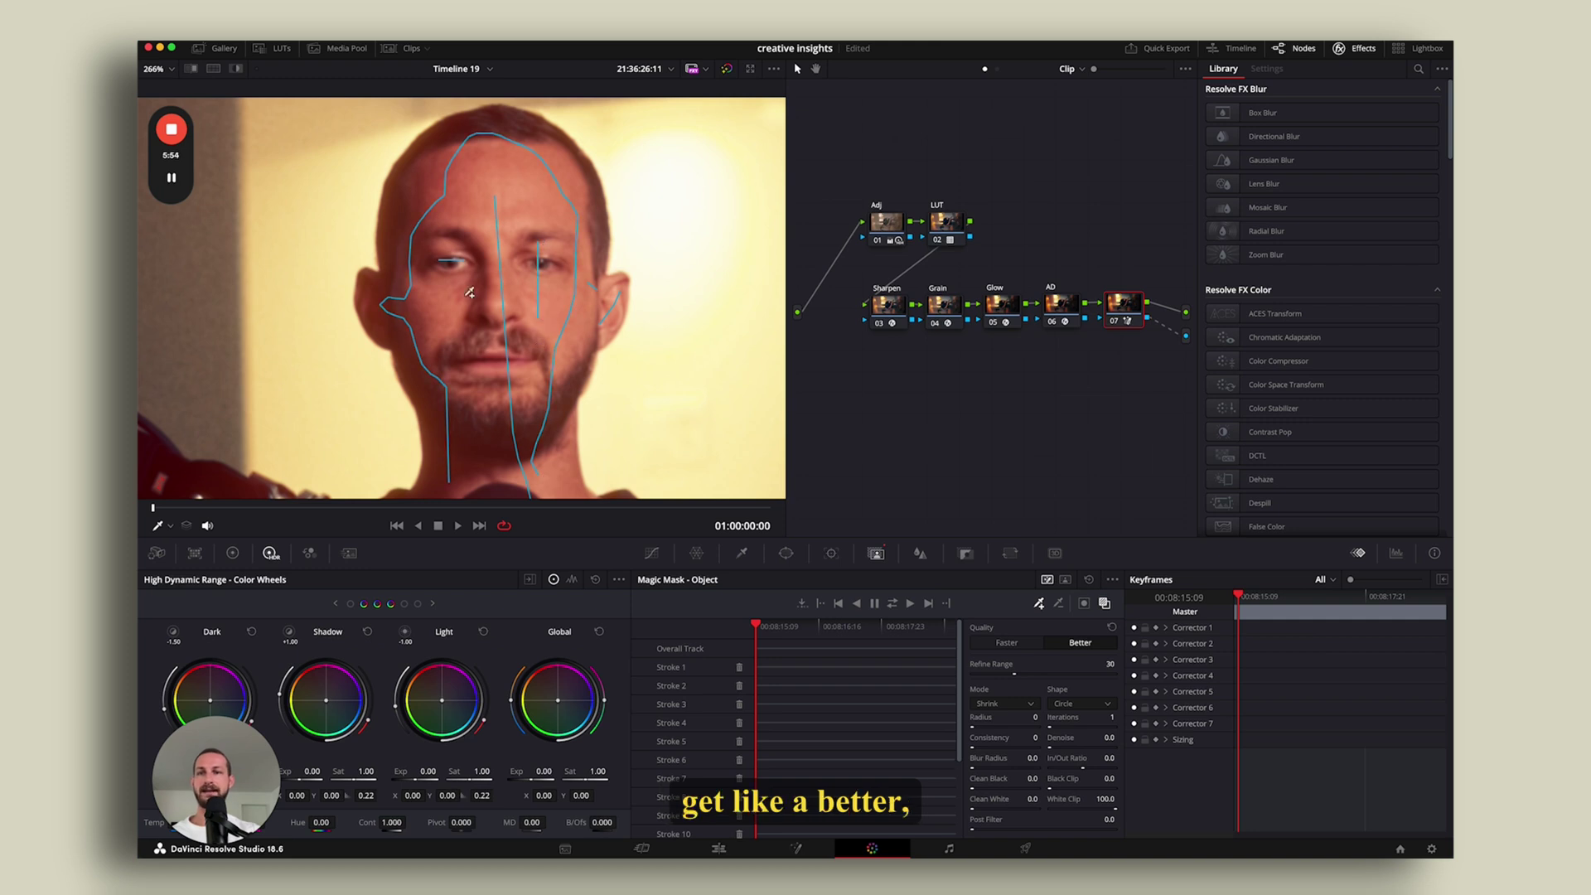
{"action": "scroll", "coordinate": [470, 292], "scroll_direction": "down", "scroll_amount": 3}
{"action": "scroll", "coordinate": [470, 293], "scroll_direction": "down", "scroll_amount": 2}
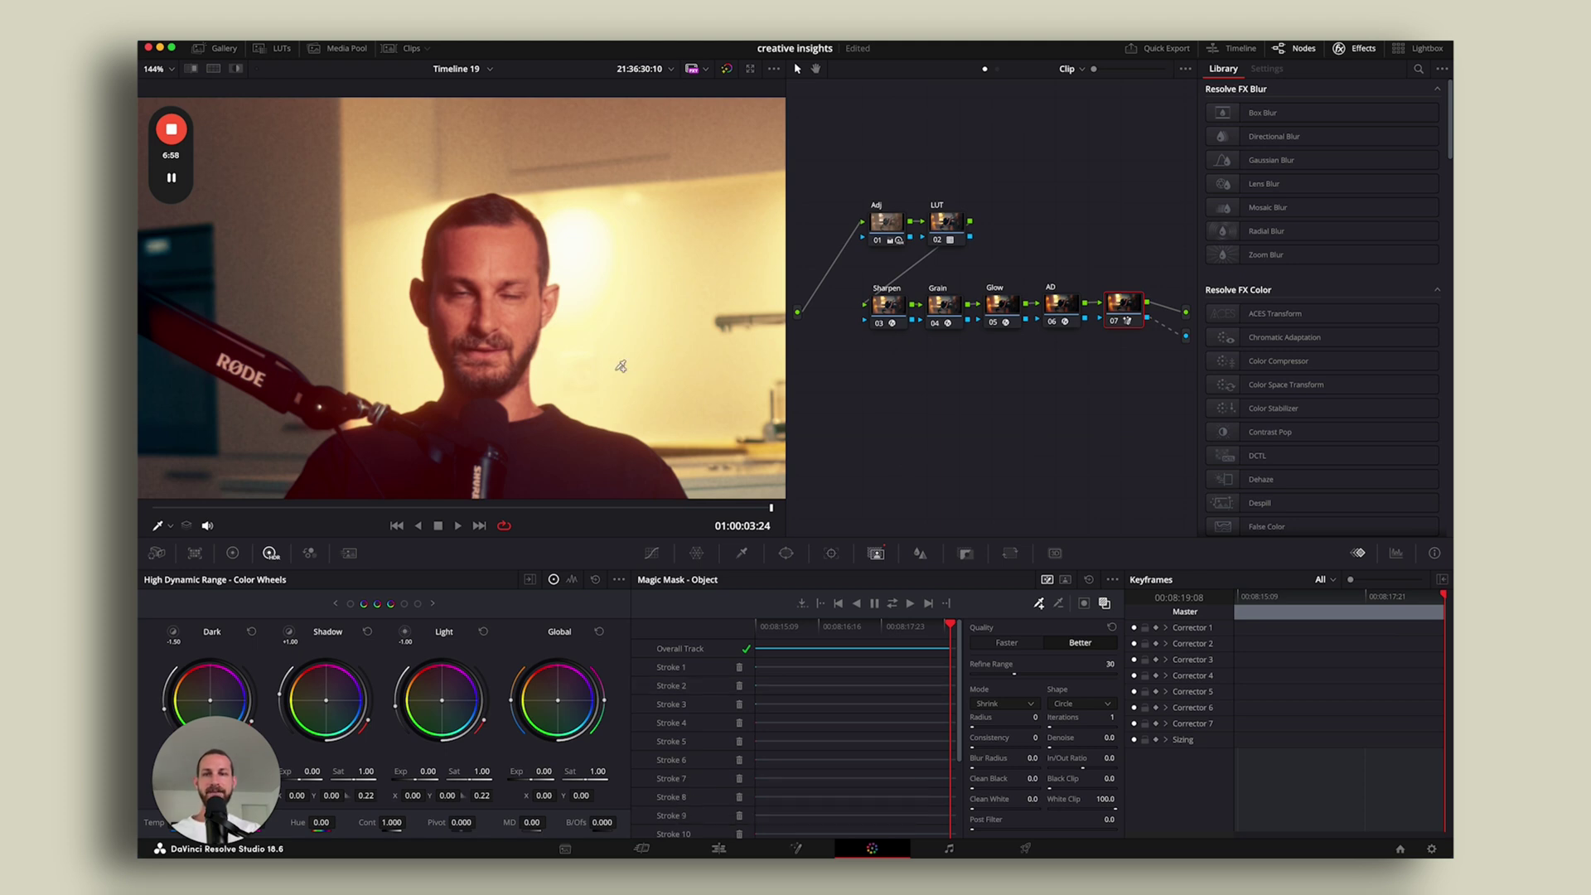
Switch back to the Edit page, where the title now appears behind the subject.
{"action": "scroll", "coordinate": [500, 276], "scroll_direction": "down", "scroll_amount": 3}
{"action": "scroll", "coordinate": [500, 276], "scroll_direction": "down", "scroll_amount": 4}
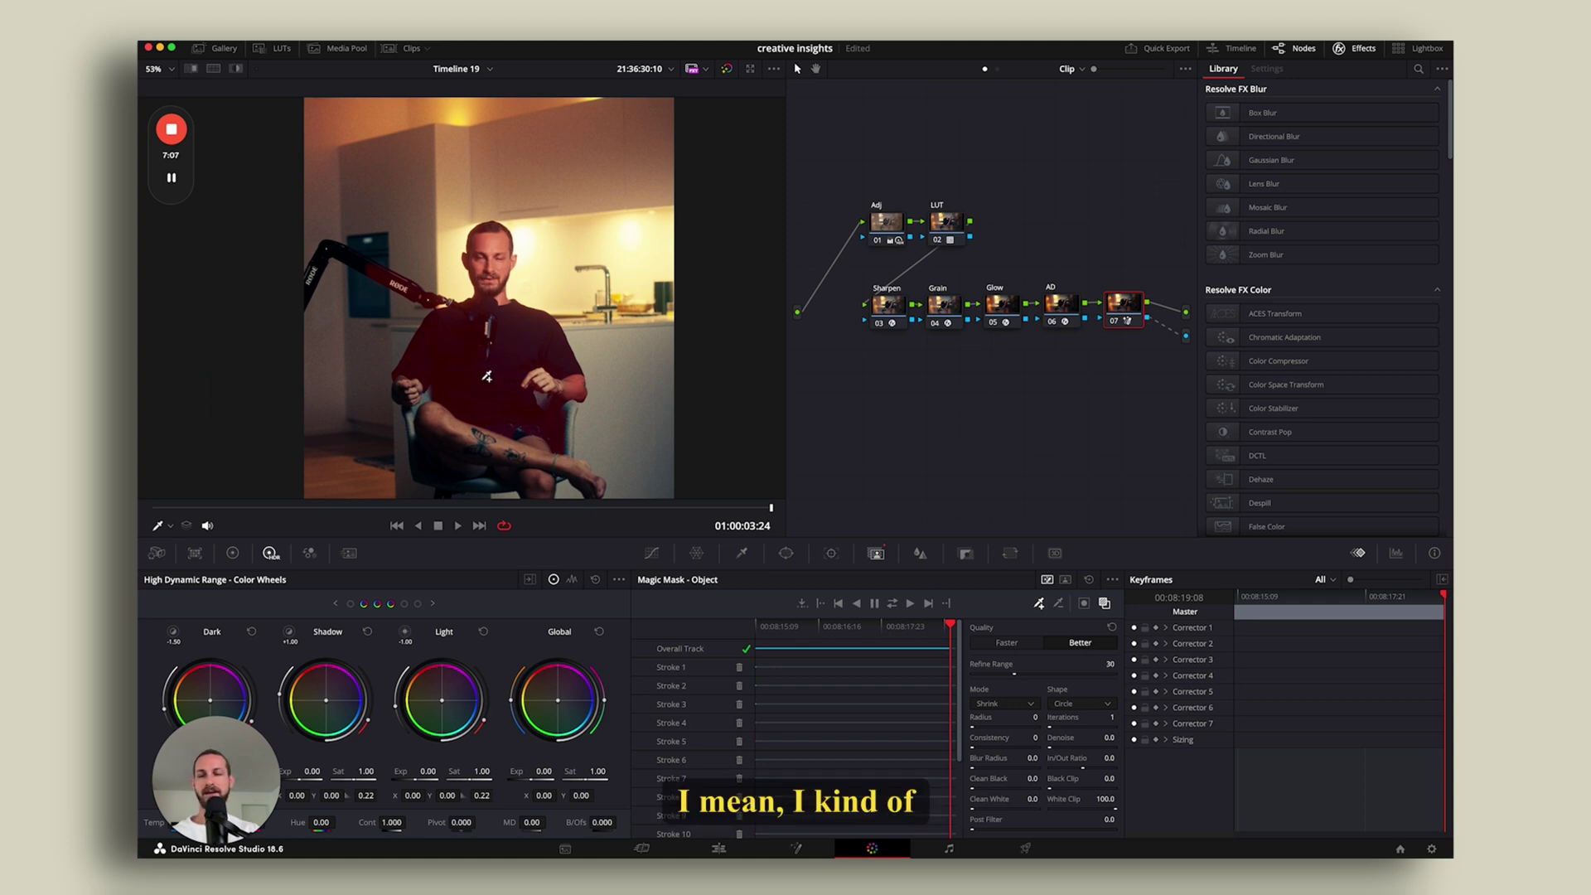
{"action": "scroll", "coordinate": [474, 356], "scroll_direction": "up", "scroll_amount": 2}
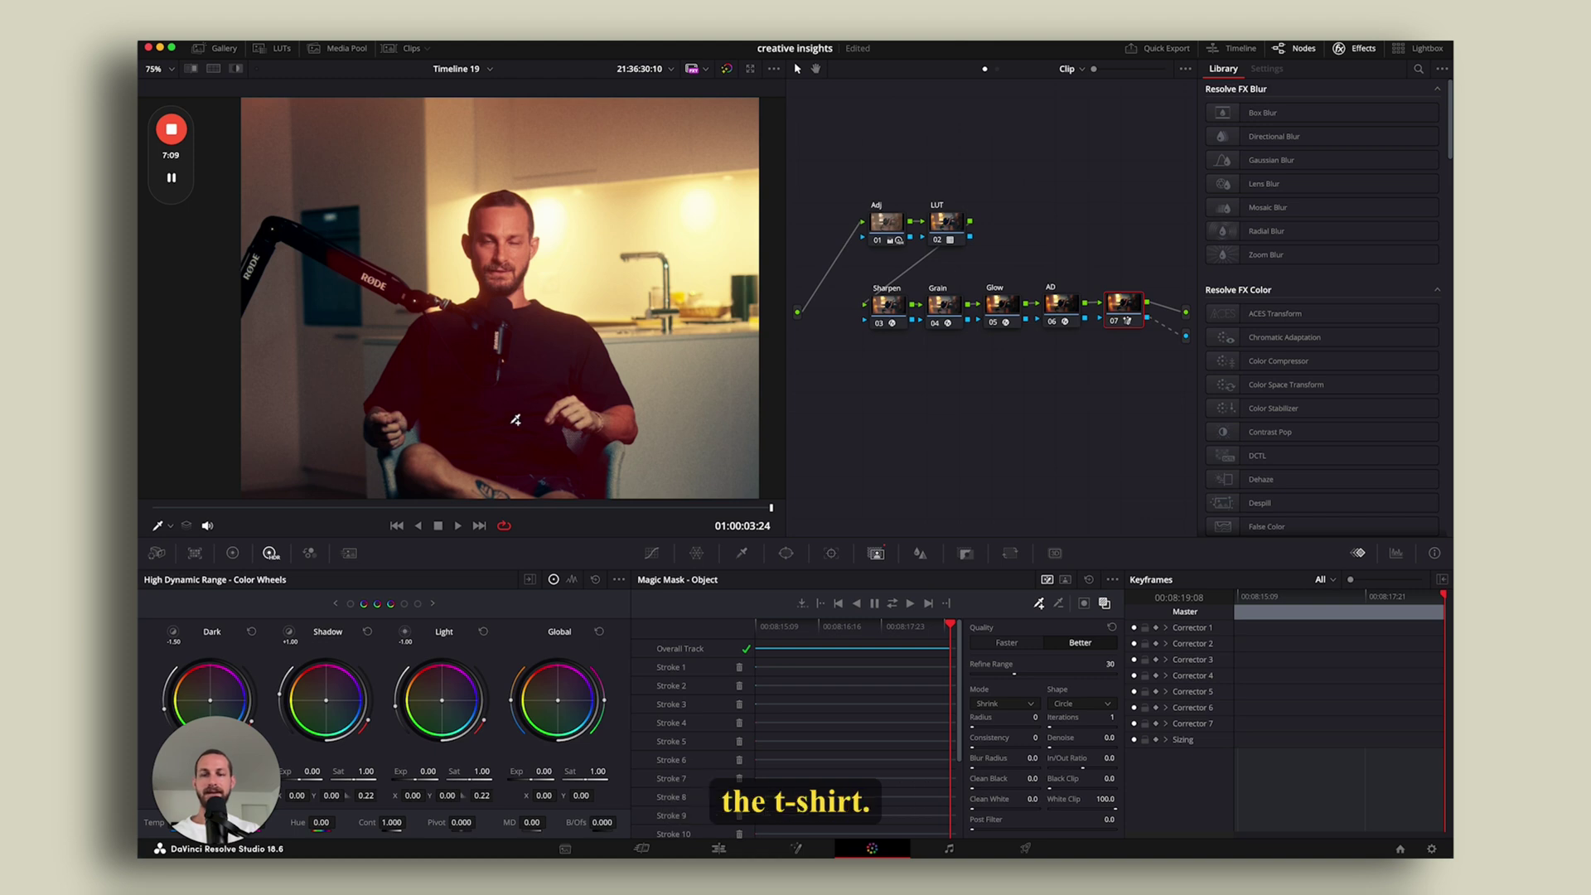
{"action": "left_click", "coordinate": [718, 848]}
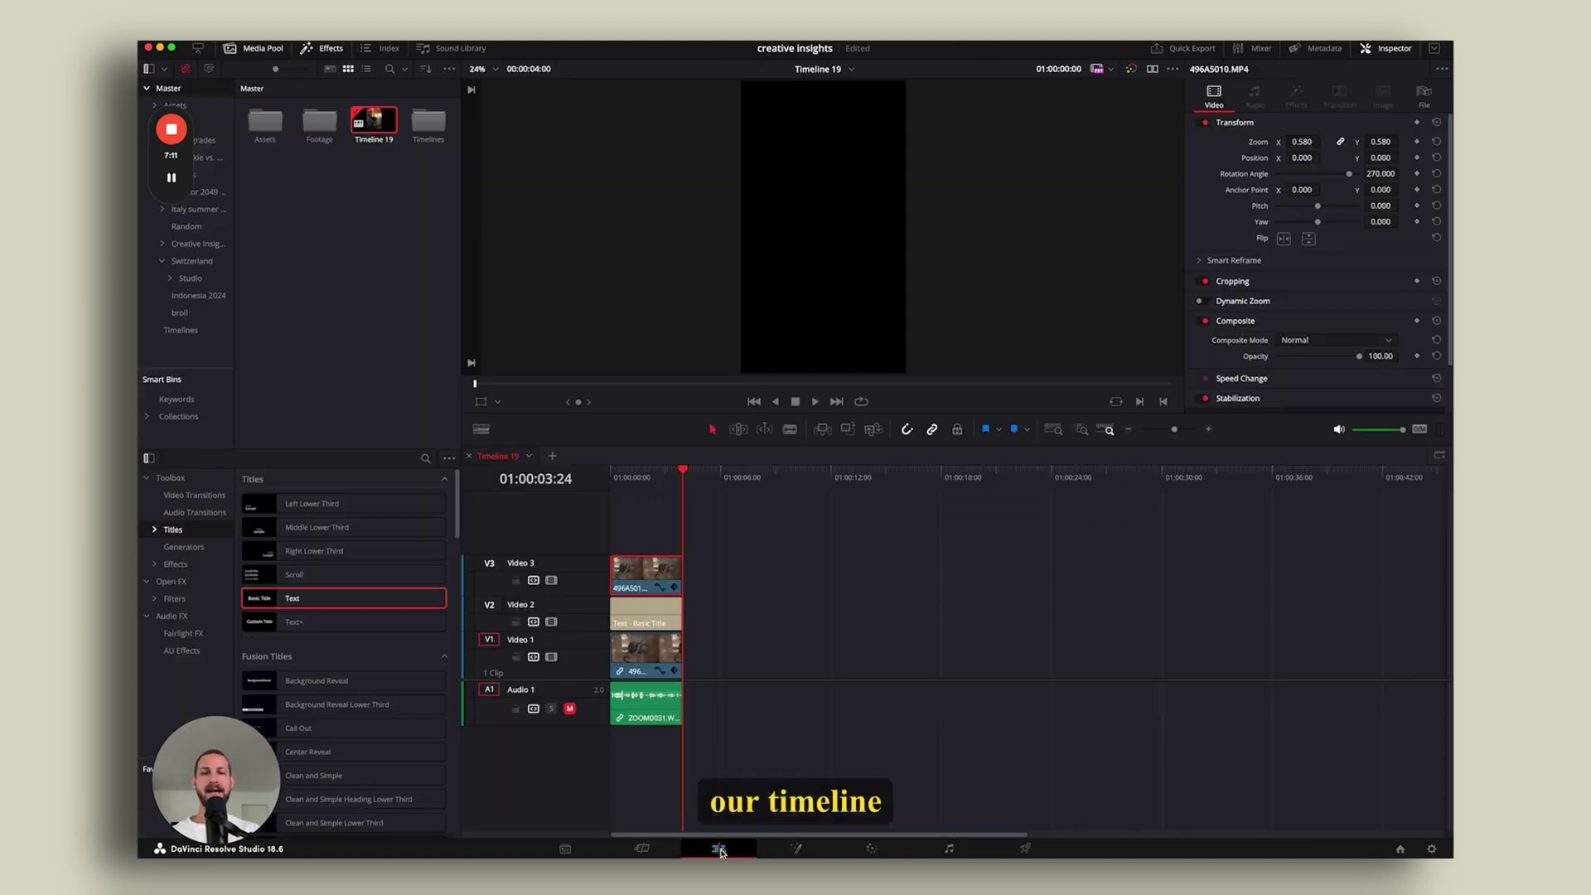
Move to 01:00:01:16, enlarge the preview, and select the Basic Title clip on Video 2.
{"action": "left_click", "coordinate": [641, 481]}
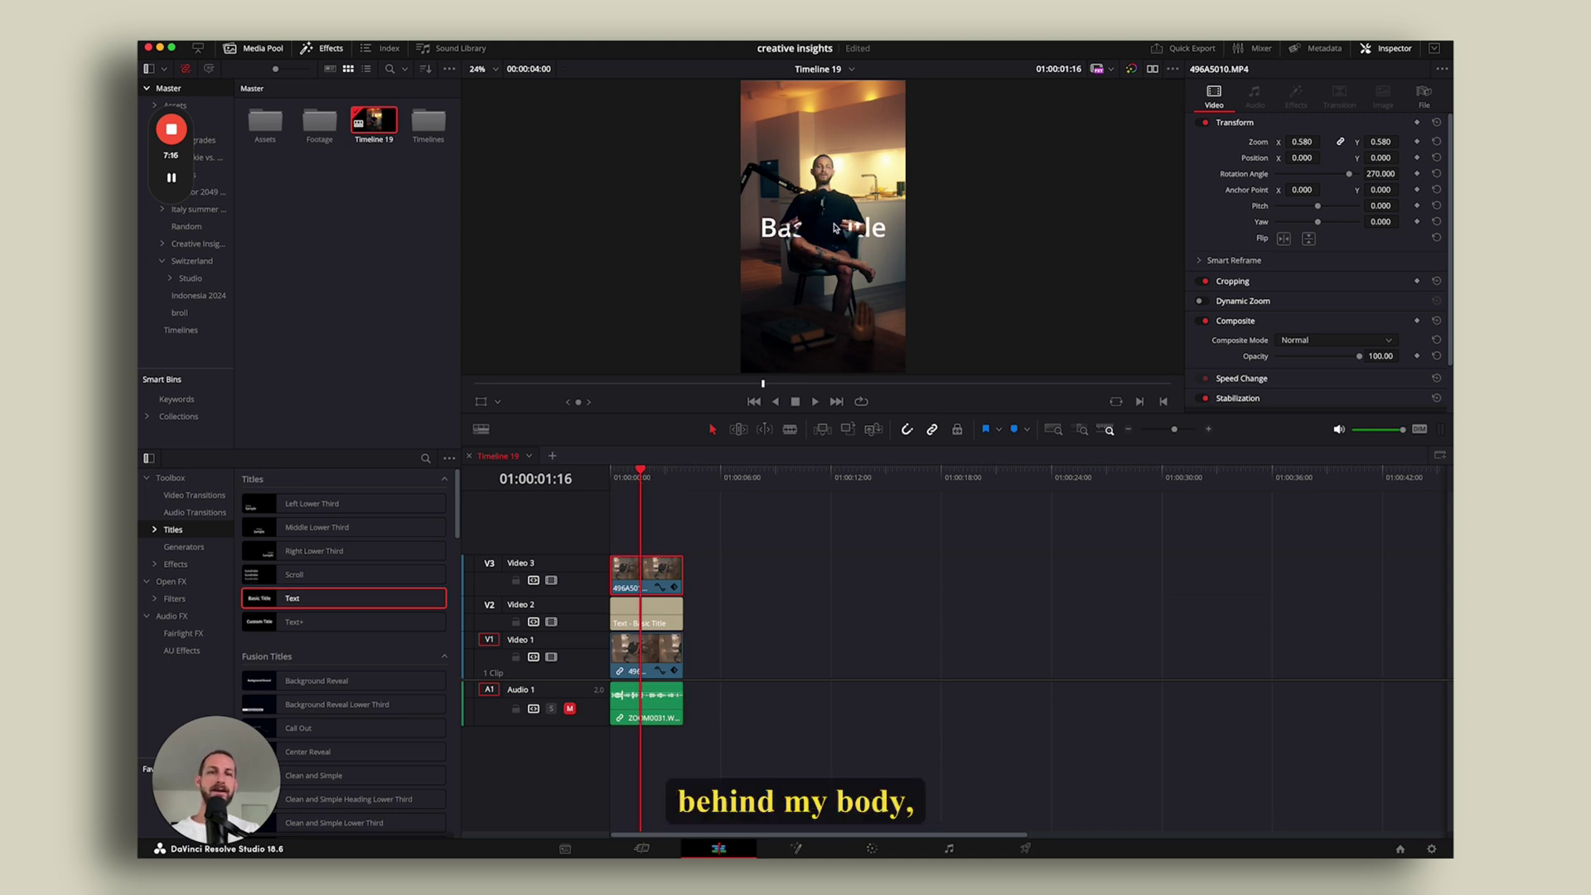
{"action": "scroll", "coordinate": [836, 227], "scroll_direction": "up", "scroll_amount": 2}
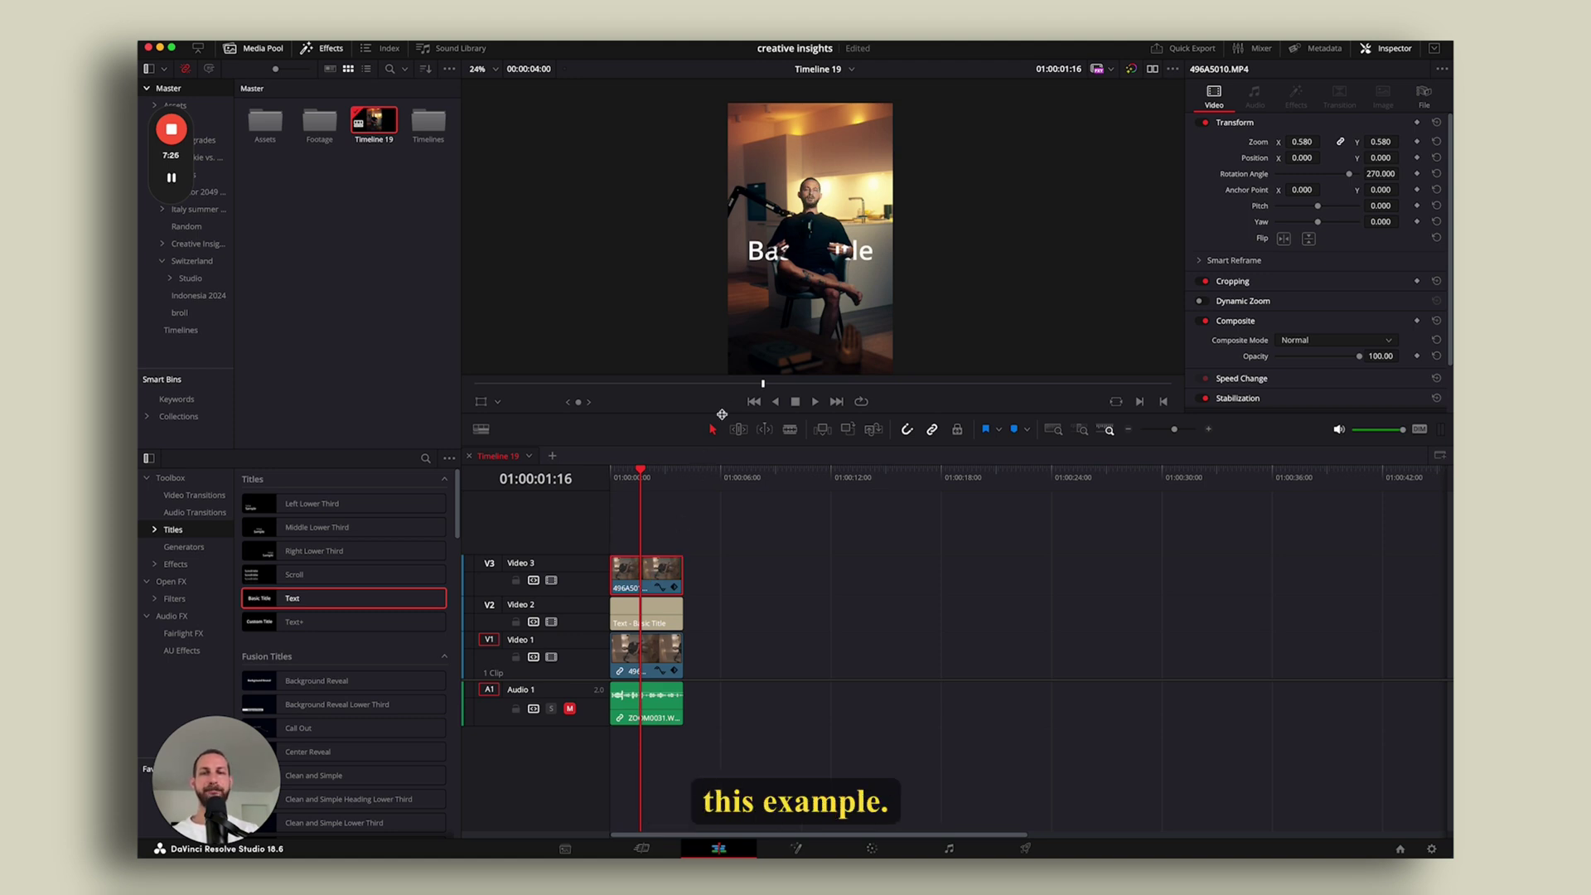
{"action": "left_click_drag", "start_coordinate": [722, 414], "coordinate": [722, 471]}
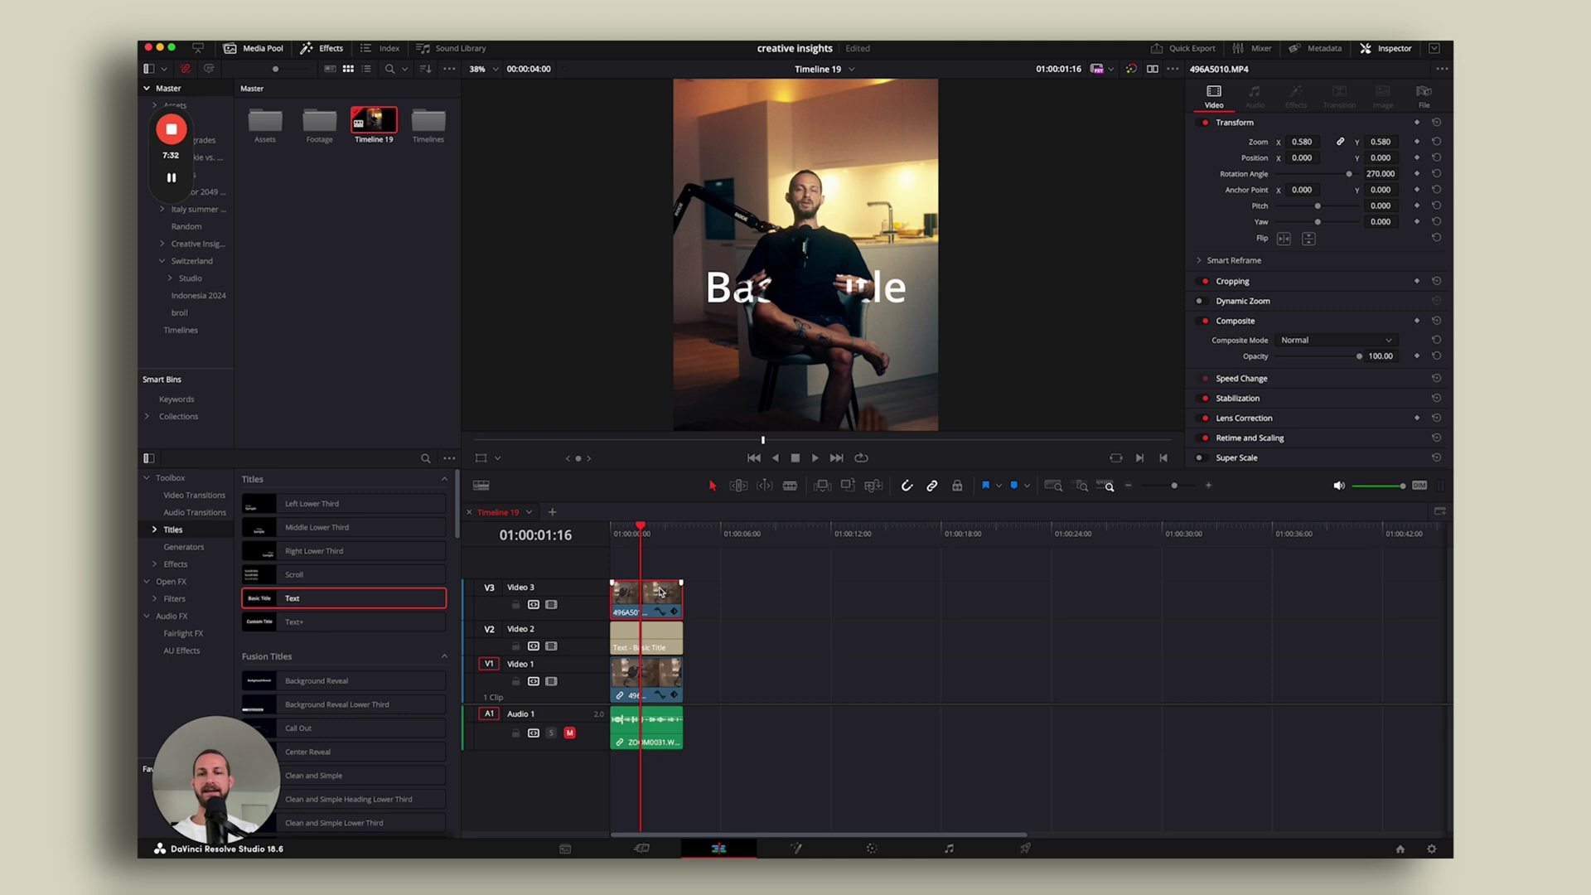
{"action": "left_click", "coordinate": [653, 639]}
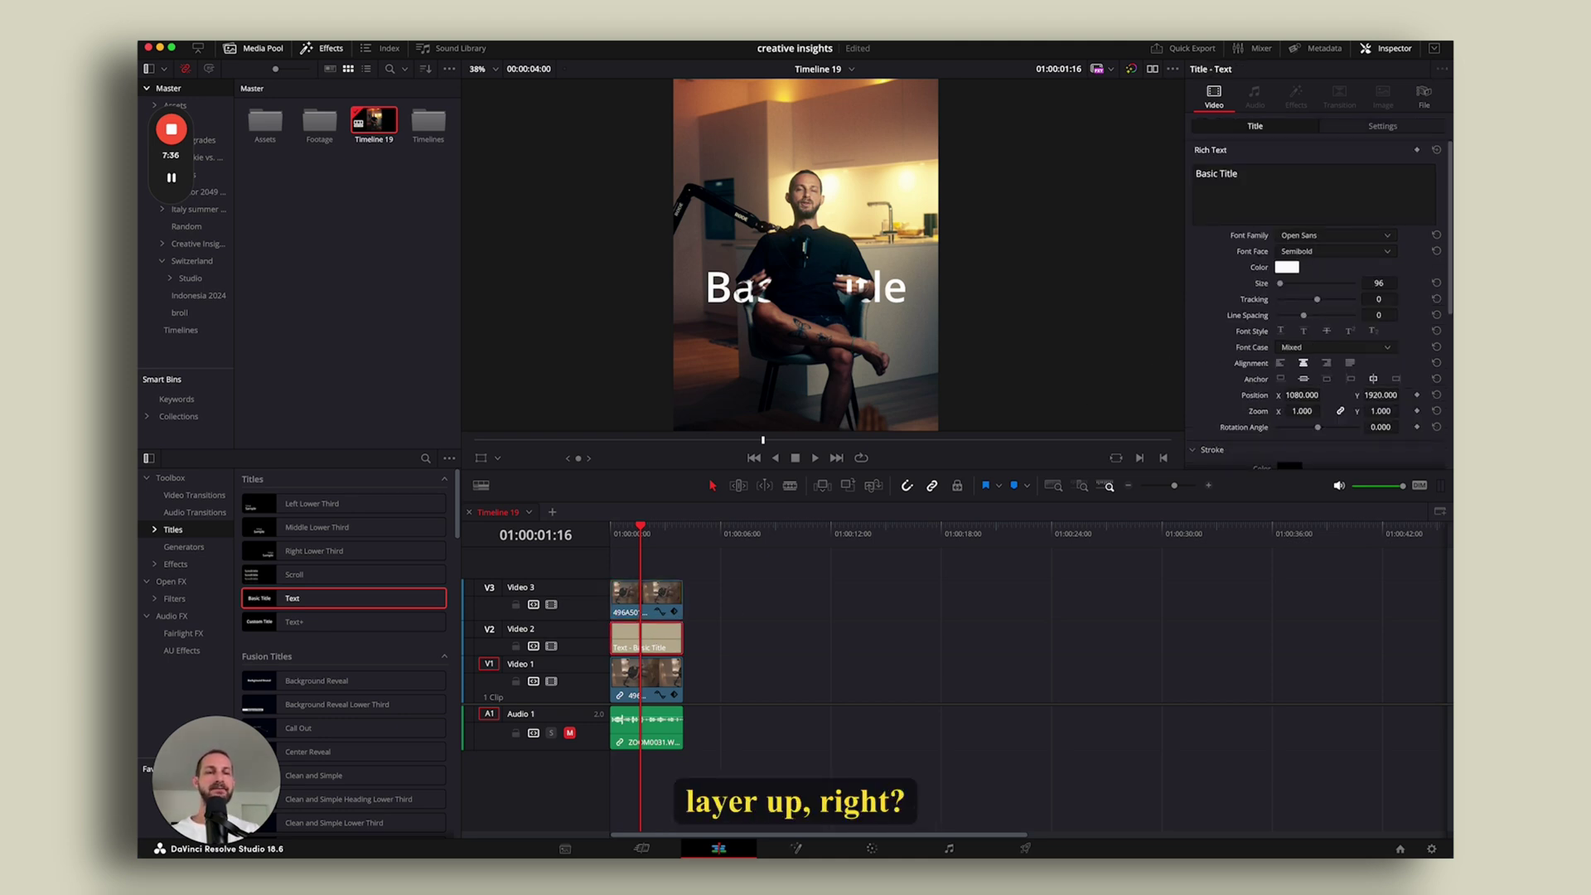
Raise the title to Position Y 2740 and shrink its size from 96 to 80.
{"action": "left_click_drag", "start_coordinate": [1403, 394], "coordinate": [1403, 395]}
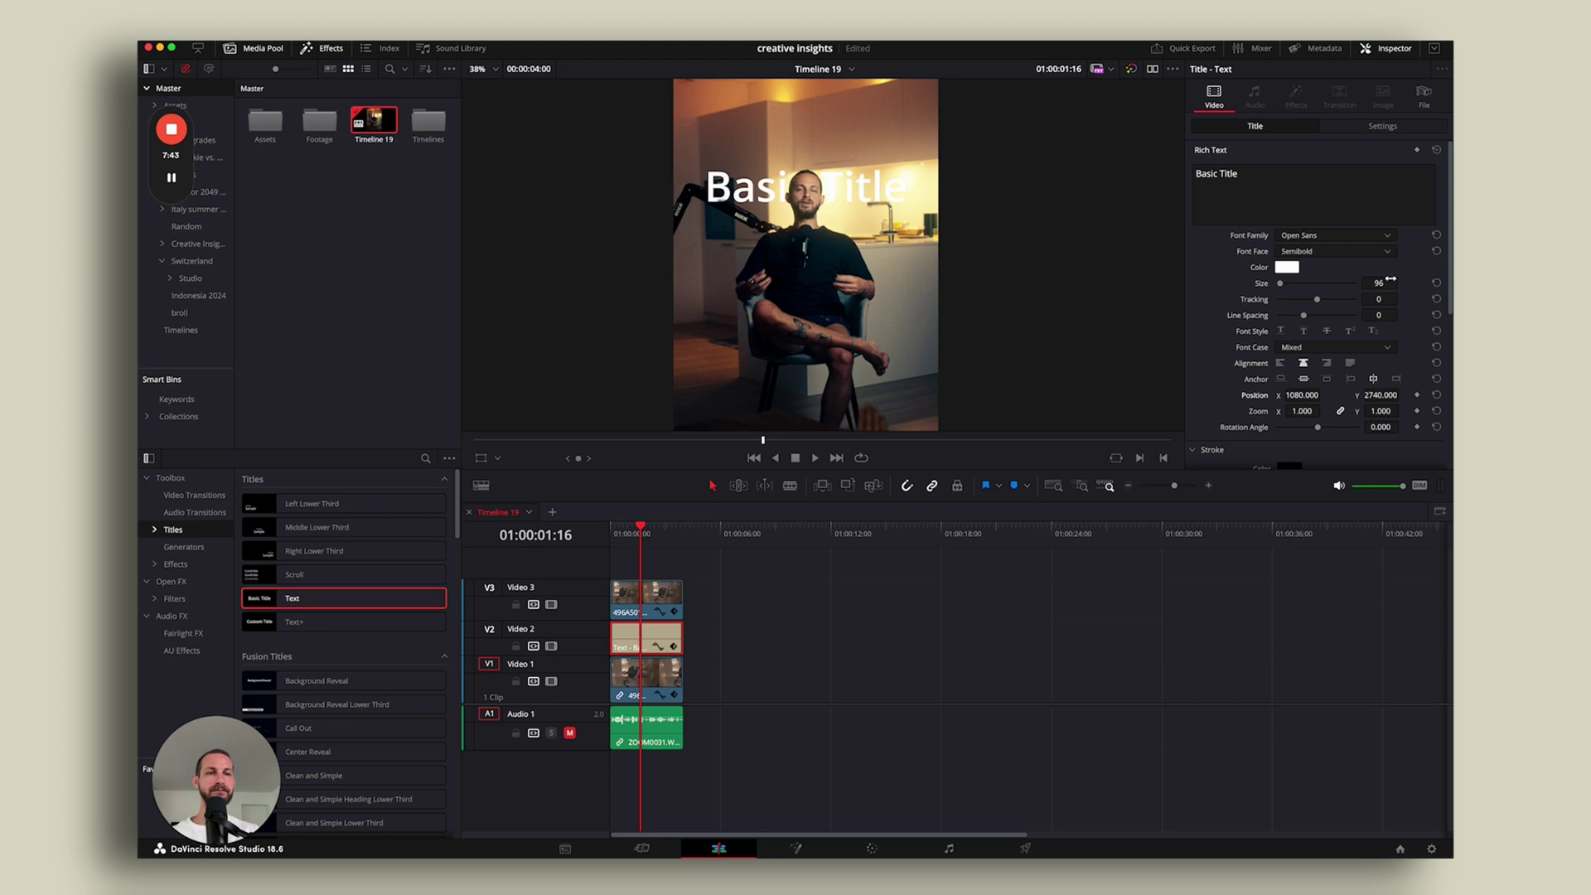
{"action": "left_click_drag", "start_coordinate": [1391, 280], "coordinate": [1367, 280]}
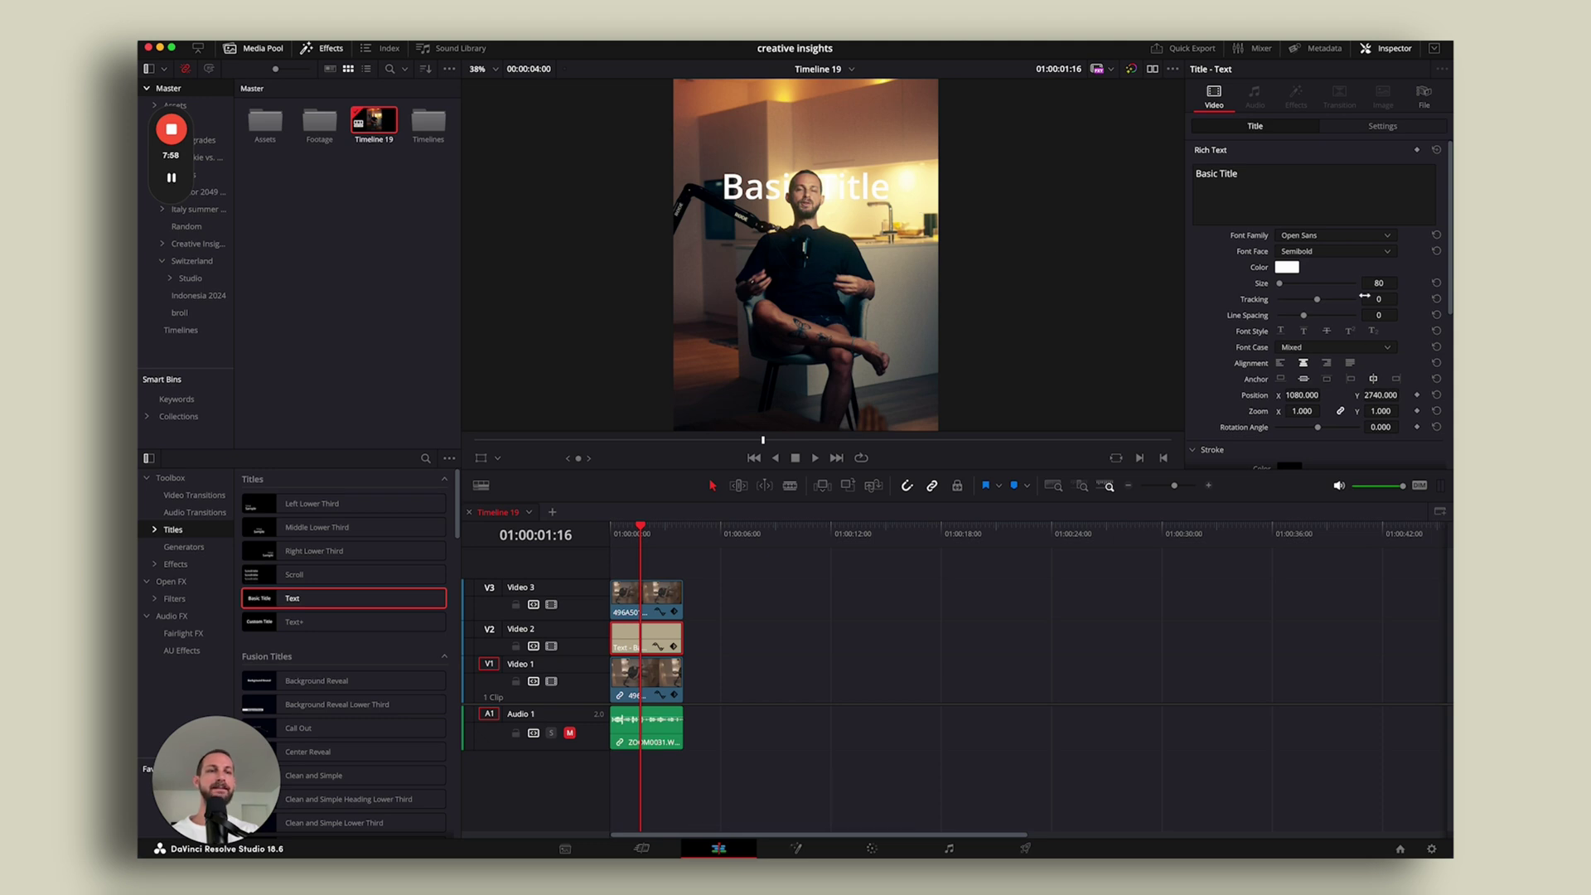
Shrink the Basic Title text to size 66.
{"action": "left_click", "coordinate": [1195, 174]}
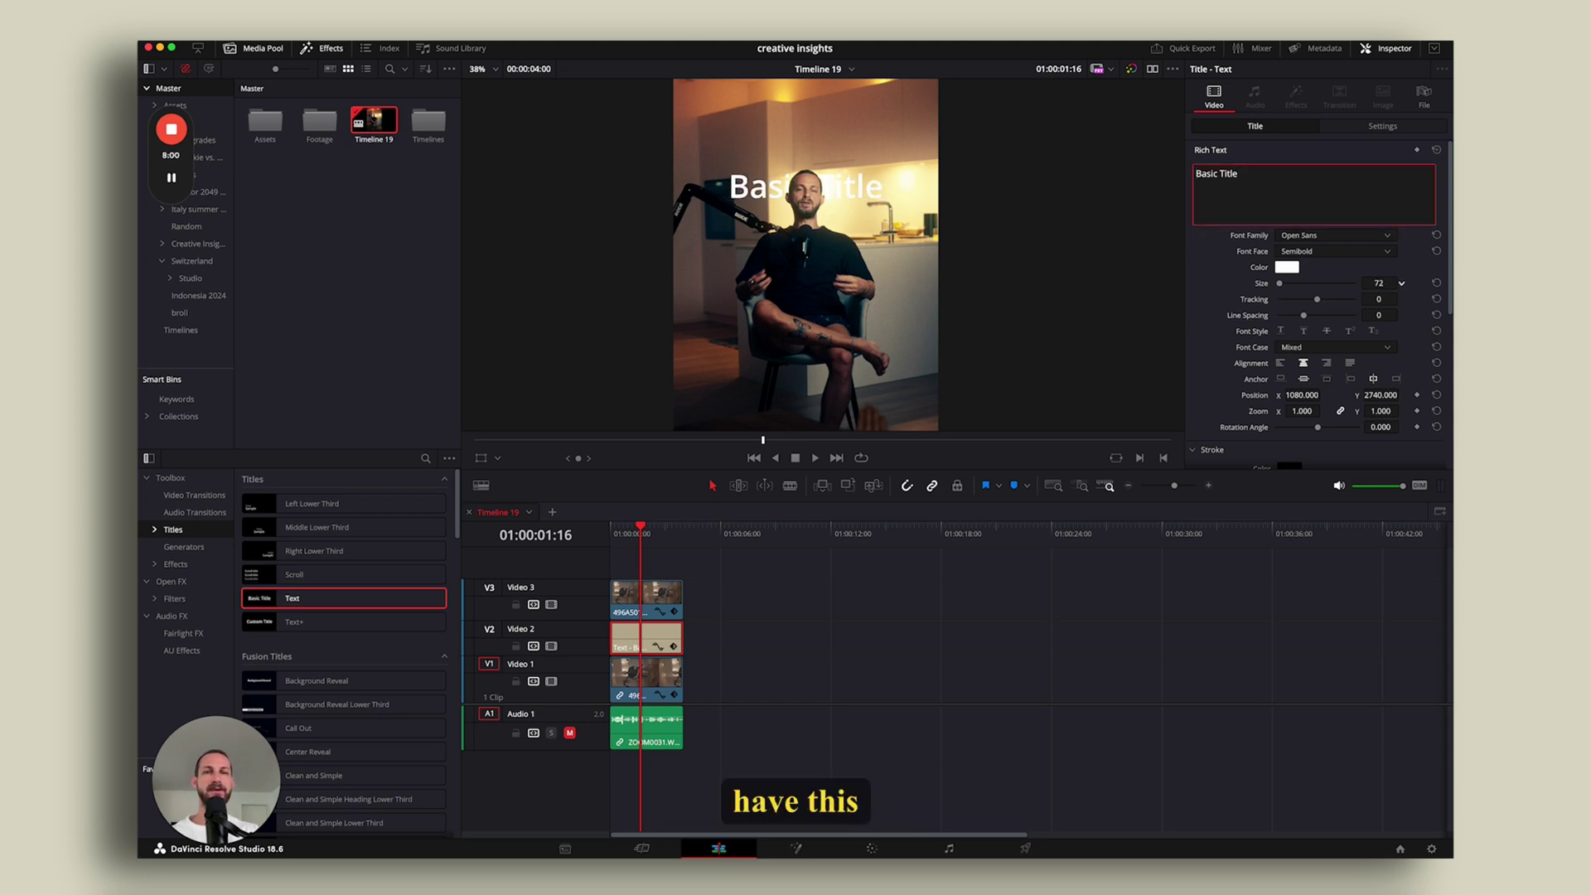
{"action": "left_click_drag", "start_coordinate": [1392, 283], "coordinate": [1383, 283]}
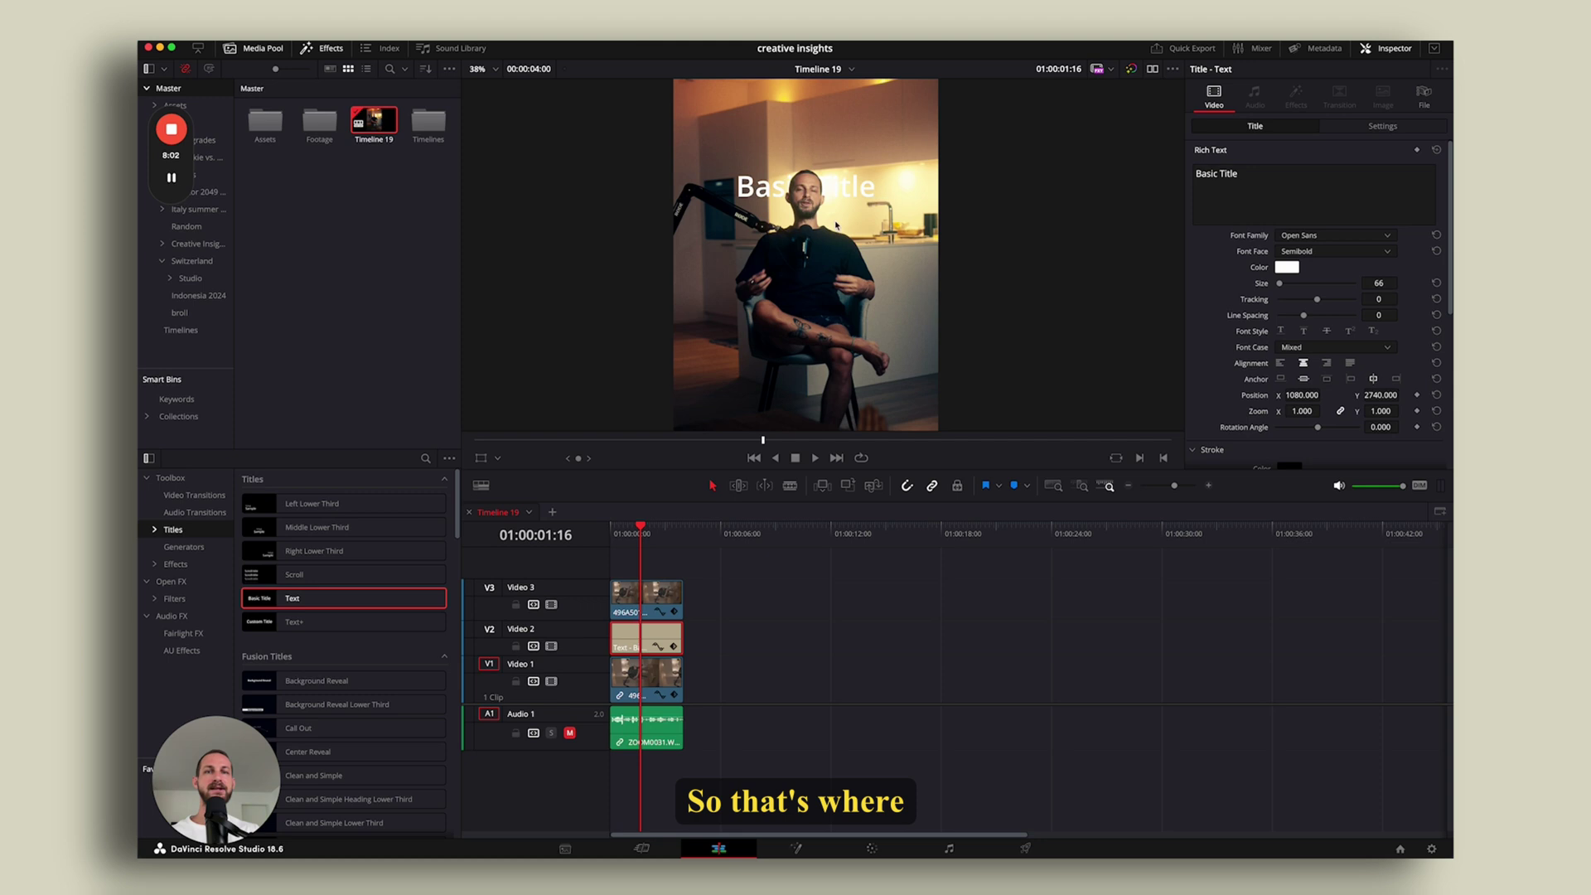
{"action": "scroll", "coordinate": [794, 228], "scroll_direction": "up", "scroll_amount": 5}
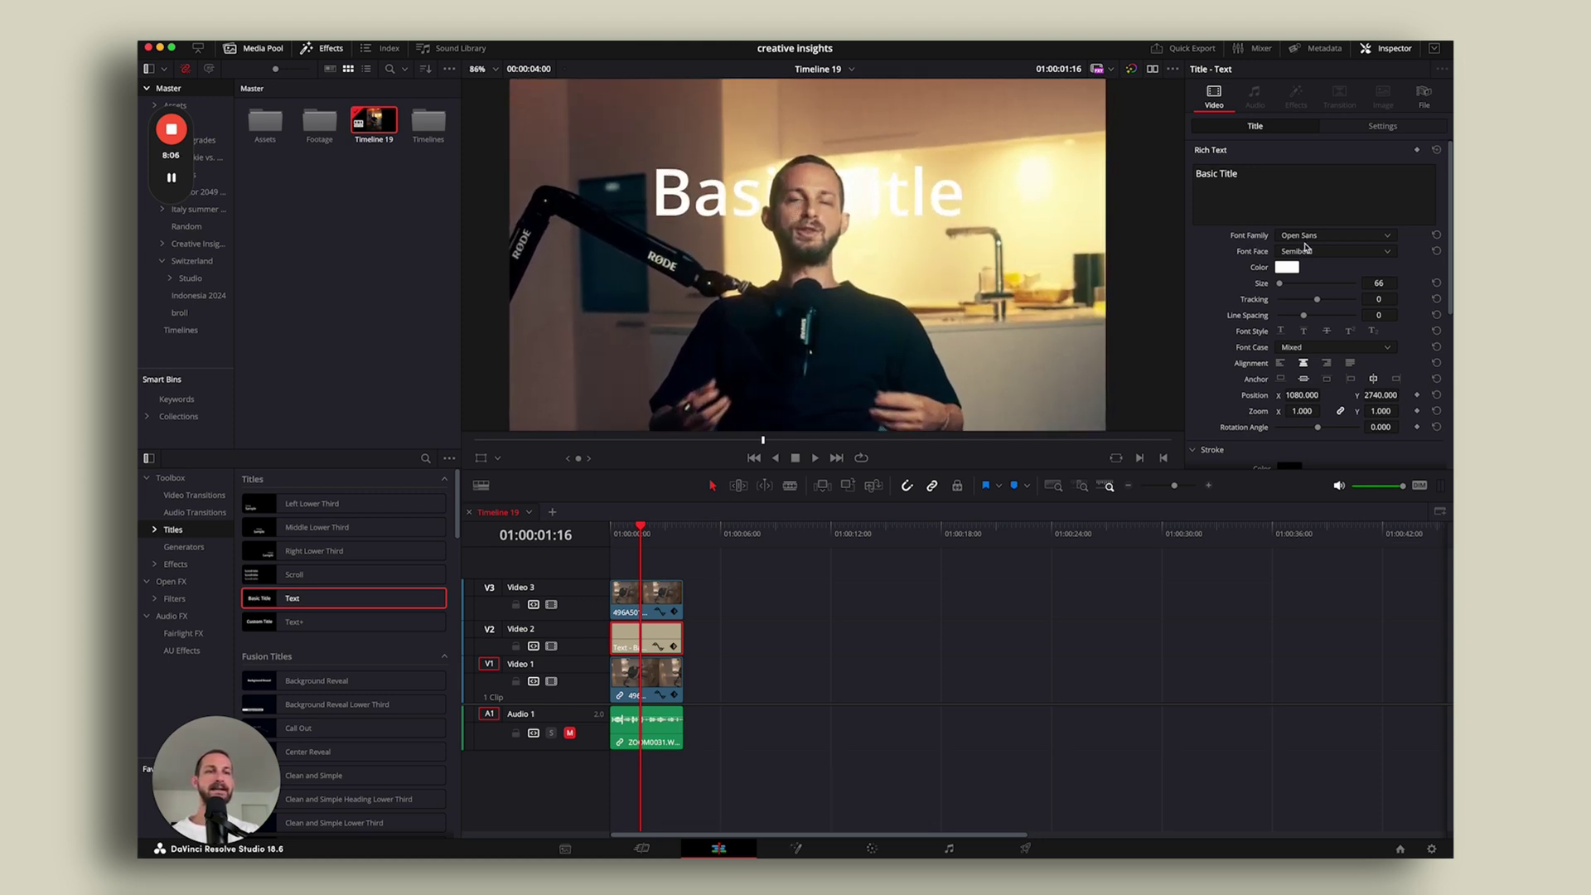
Change the title text colour to black using the colour wheel and brightness.
{"action": "left_click", "coordinate": [1288, 268]}
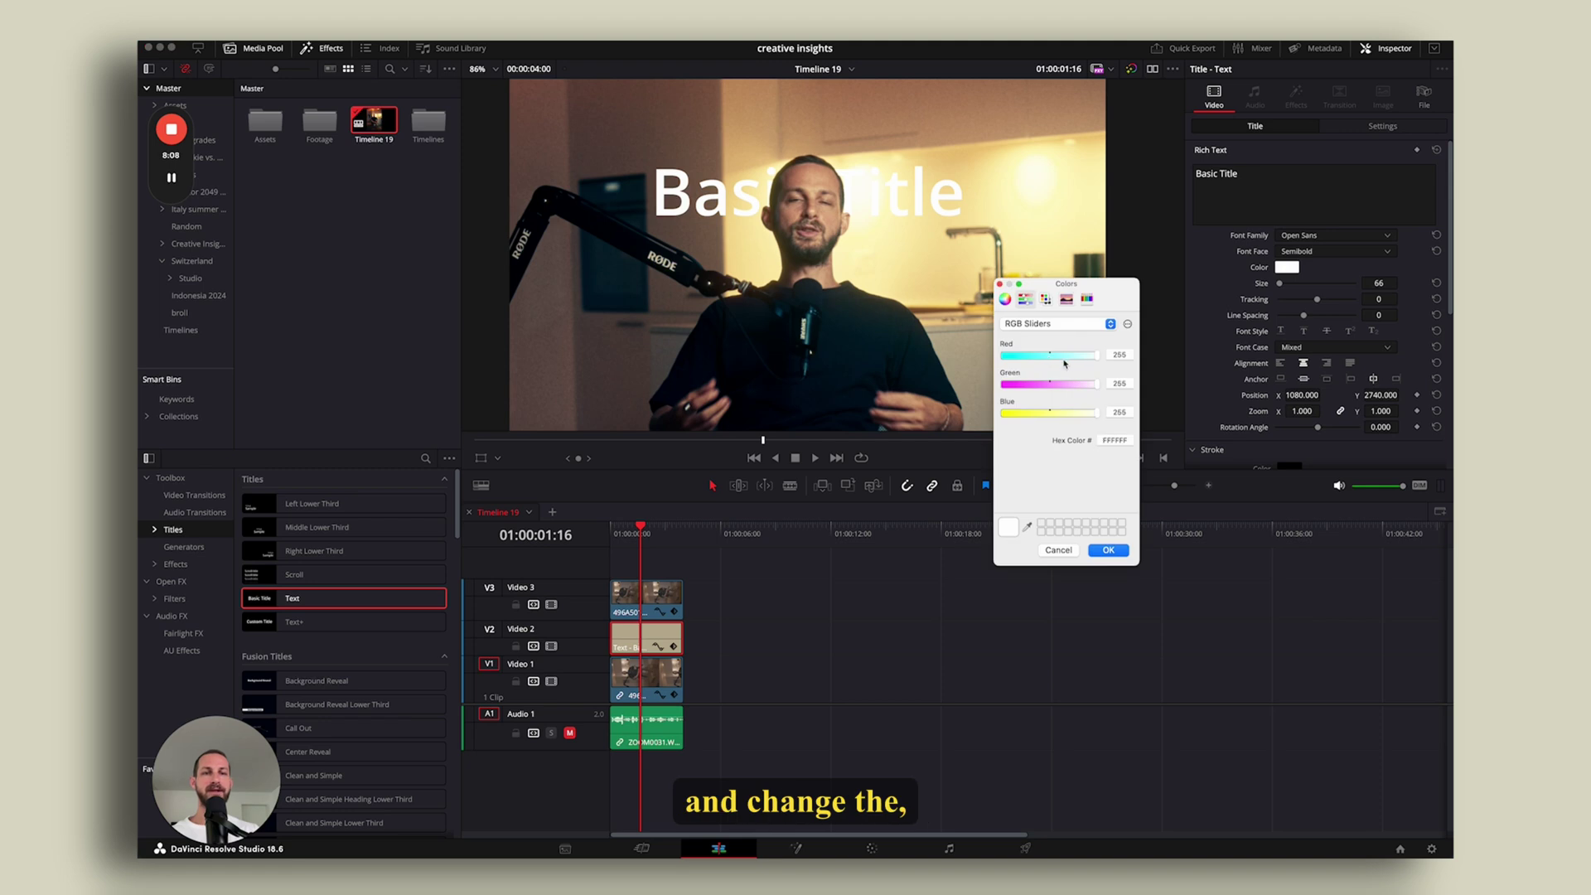
{"action": "left_click", "coordinate": [1057, 323]}
{"action": "left_click", "coordinate": [1046, 324]}
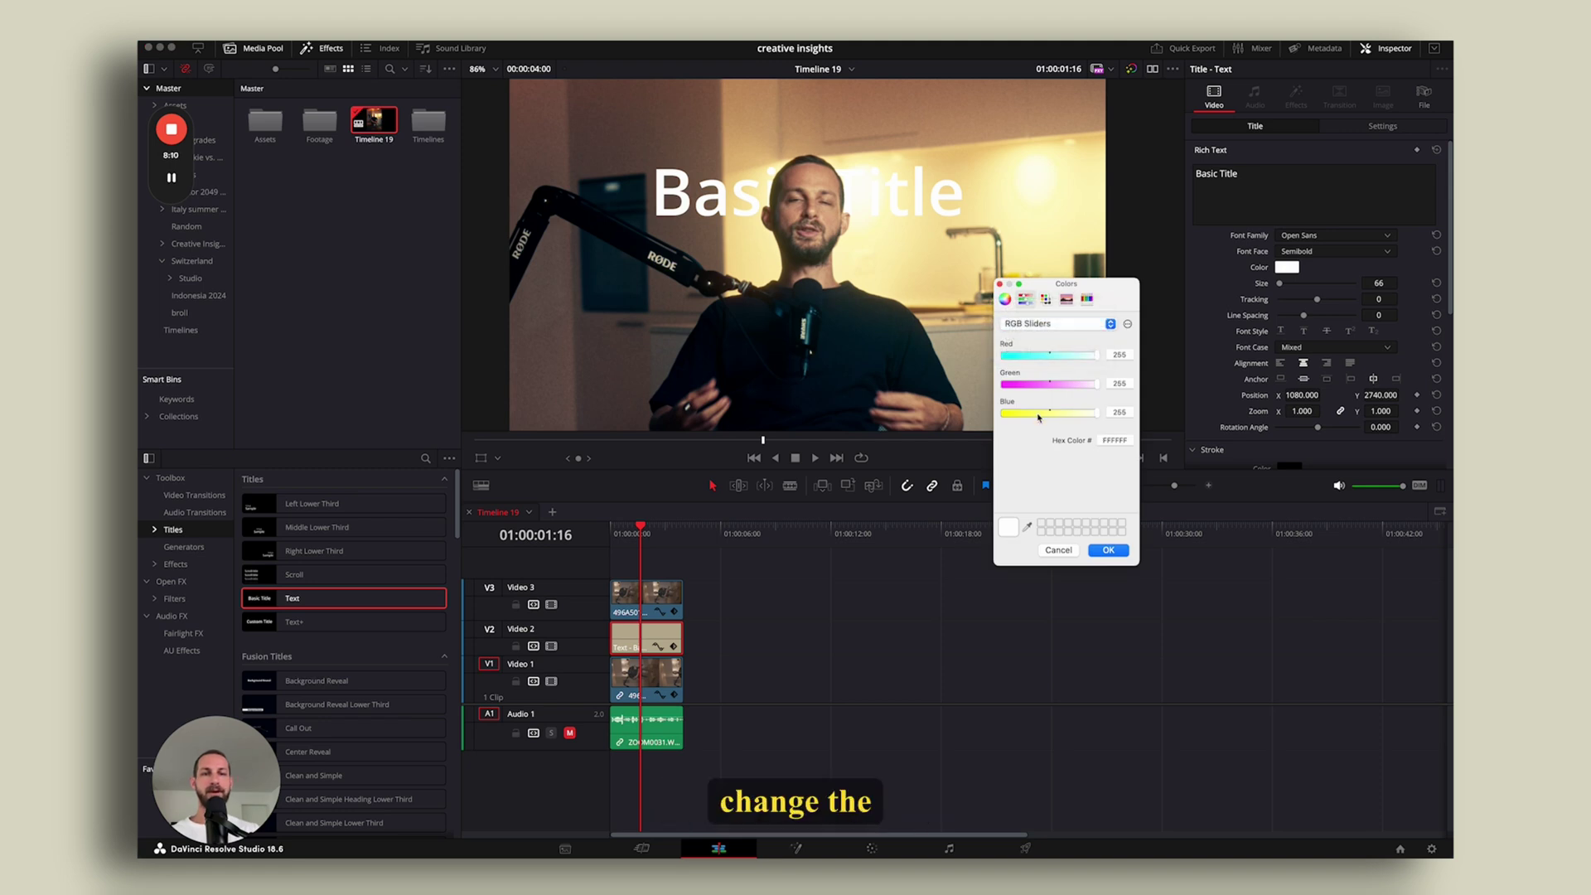
{"action": "left_click", "coordinate": [1004, 299]}
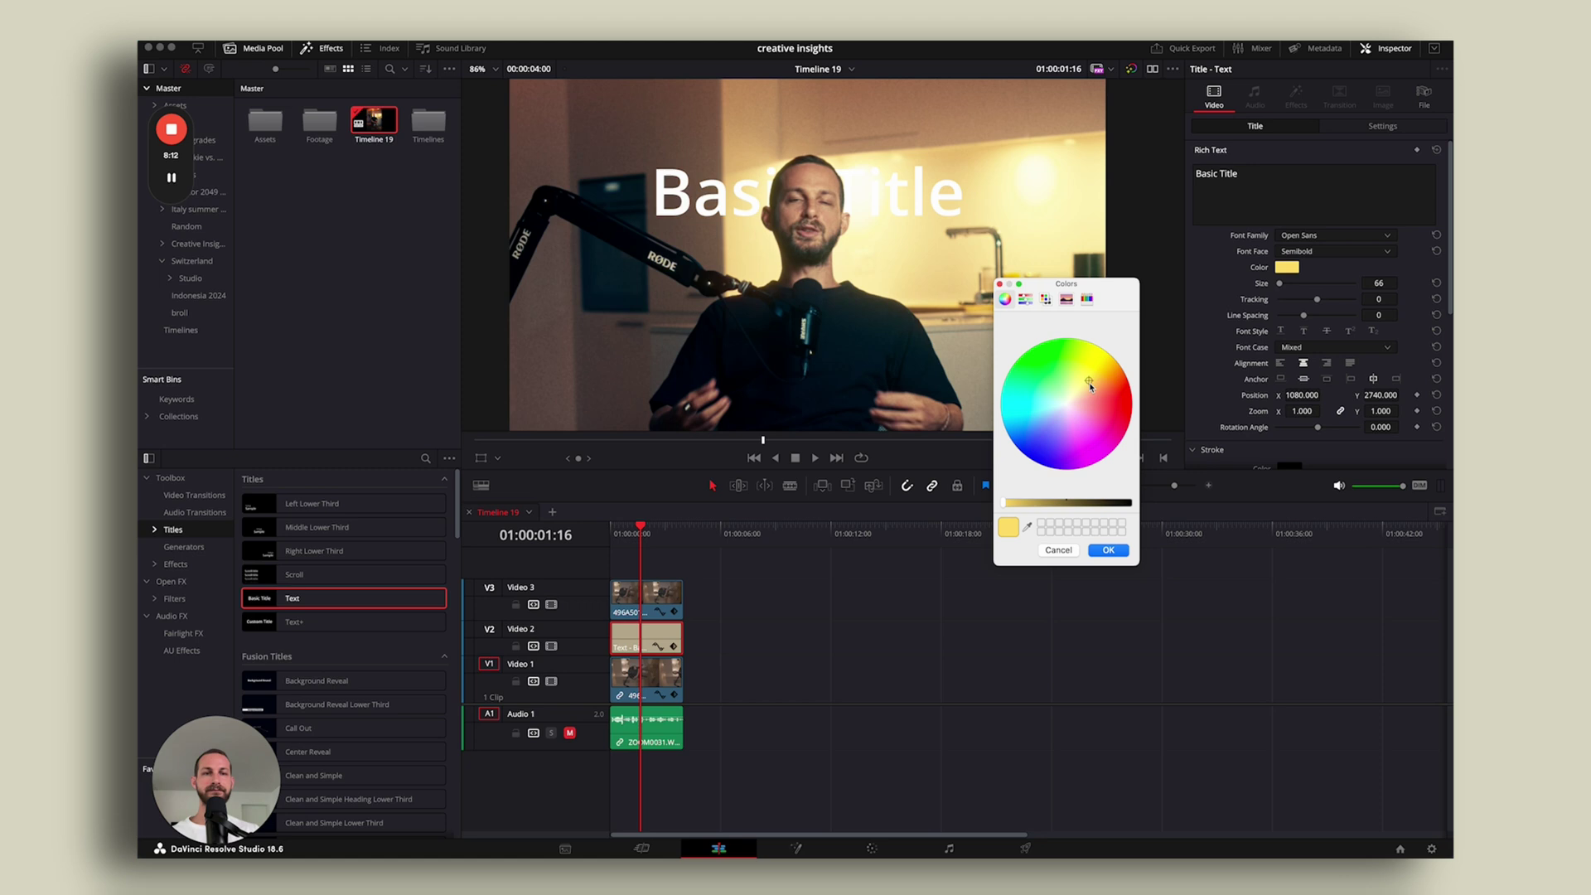
{"action": "left_click_drag", "start_coordinate": [1090, 386], "coordinate": [1081, 390]}
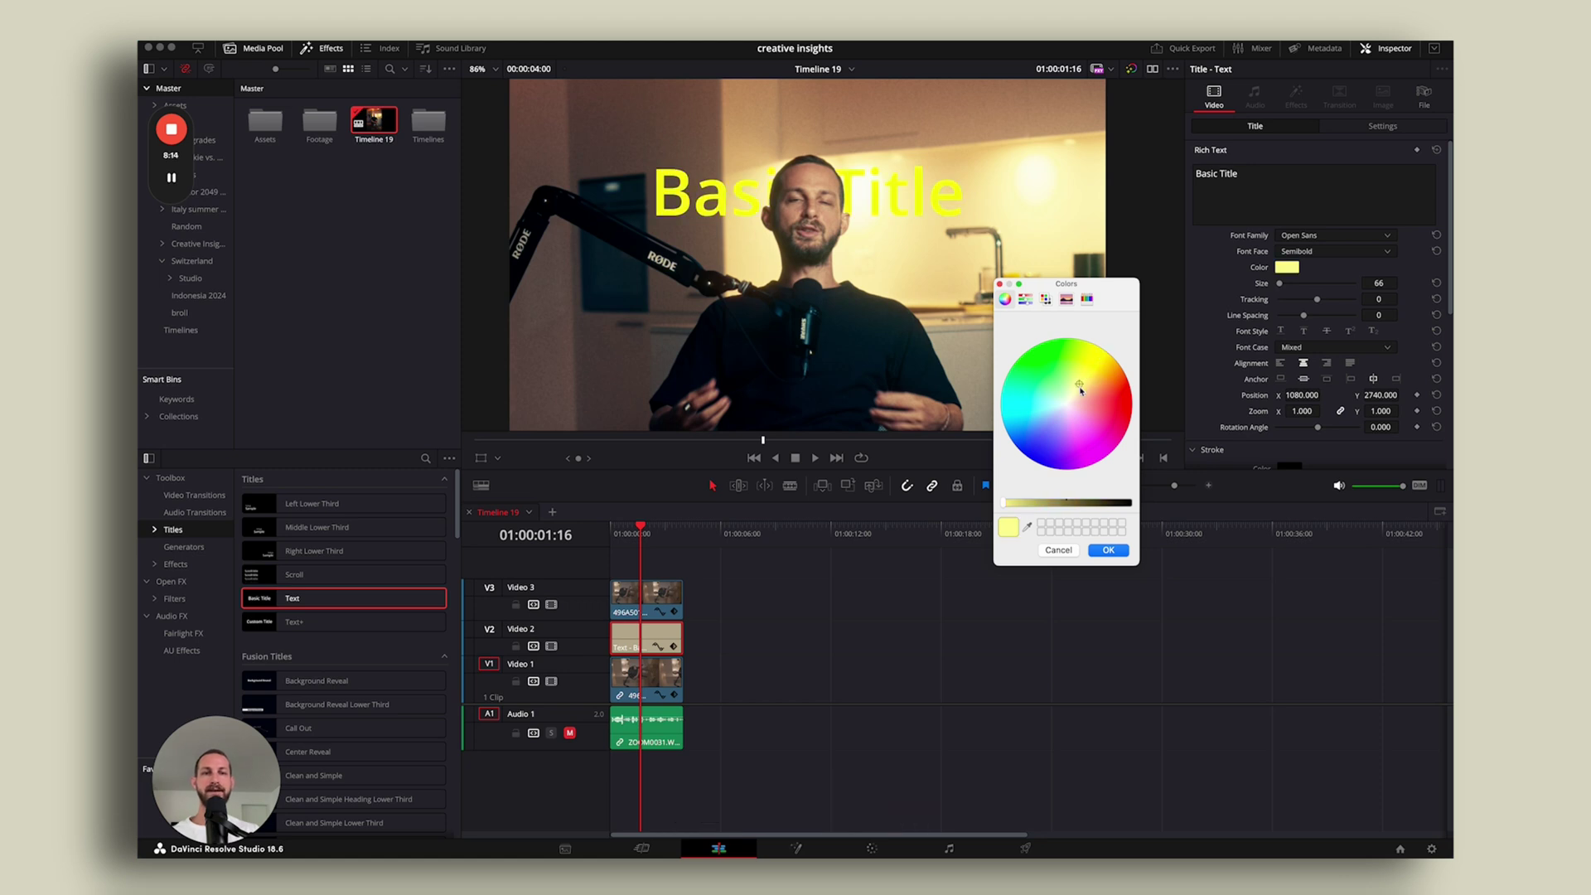
{"action": "left_click_drag", "start_coordinate": [1067, 503], "coordinate": [1131, 503]}
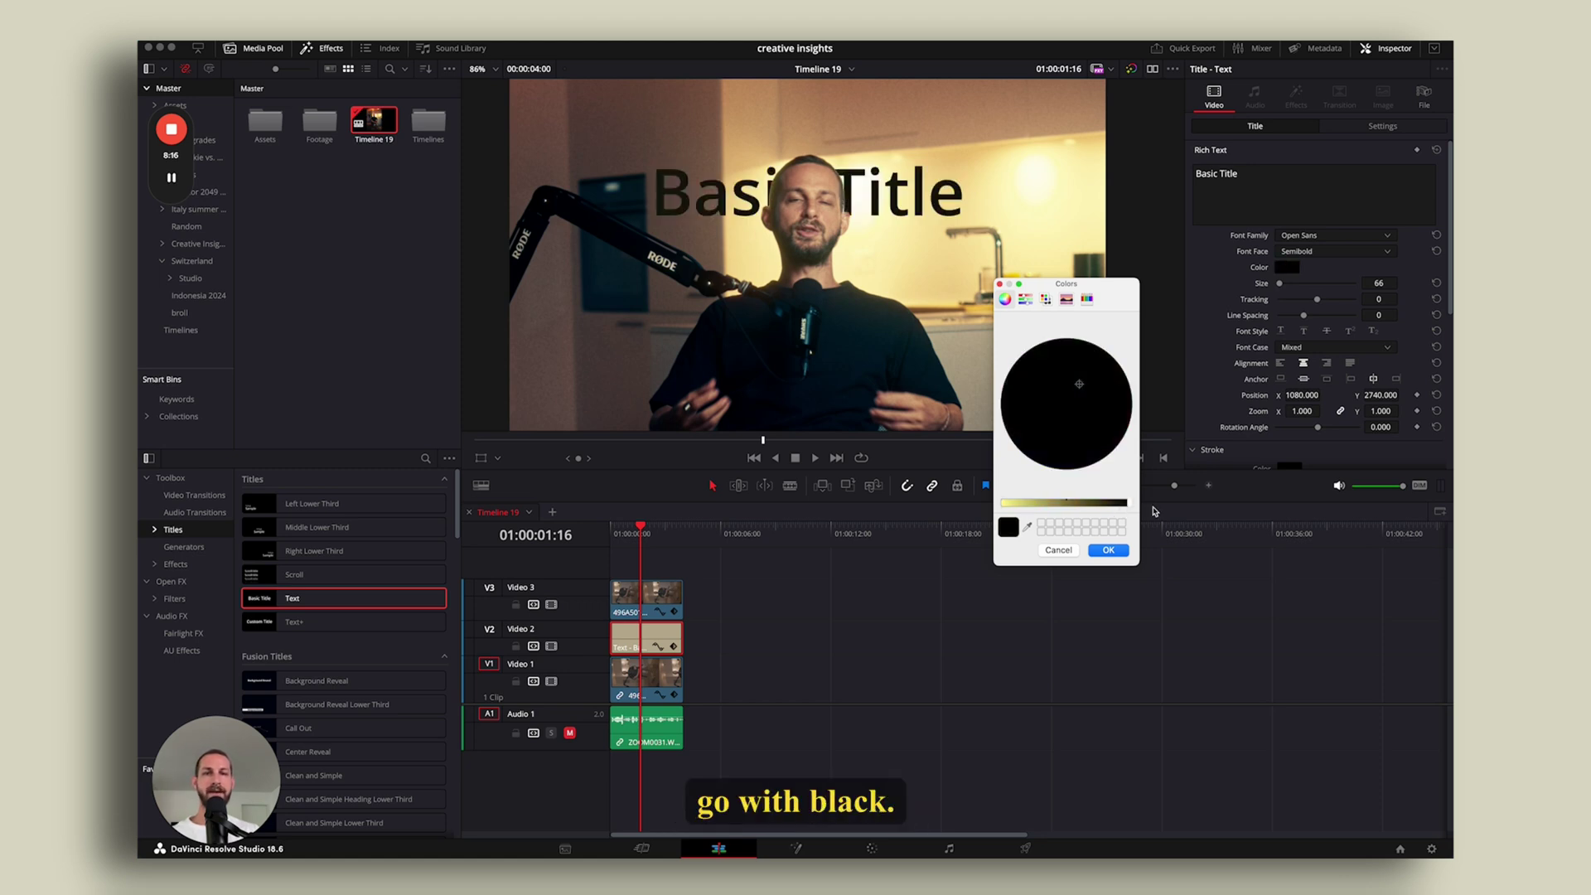
{"action": "left_click", "coordinate": [1107, 550]}
Switch the title font to Bowlby One SC and zoom the timeline out.
{"action": "left_click", "coordinate": [1304, 237]}
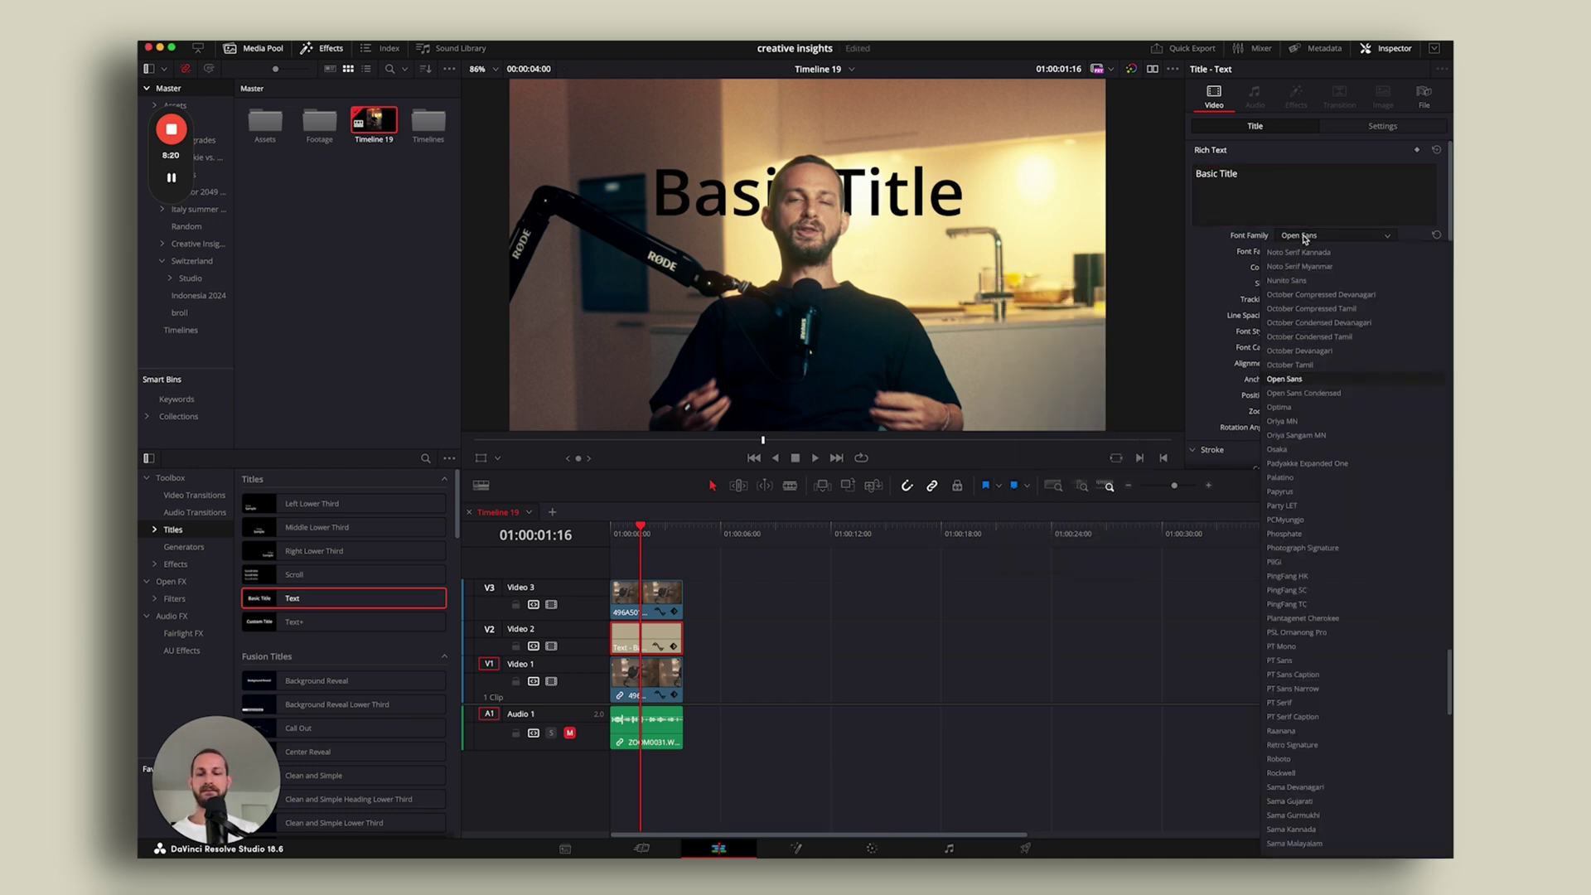
{"action": "scroll", "coordinate": [1297, 580], "scroll_direction": "up", "scroll_amount": 15}
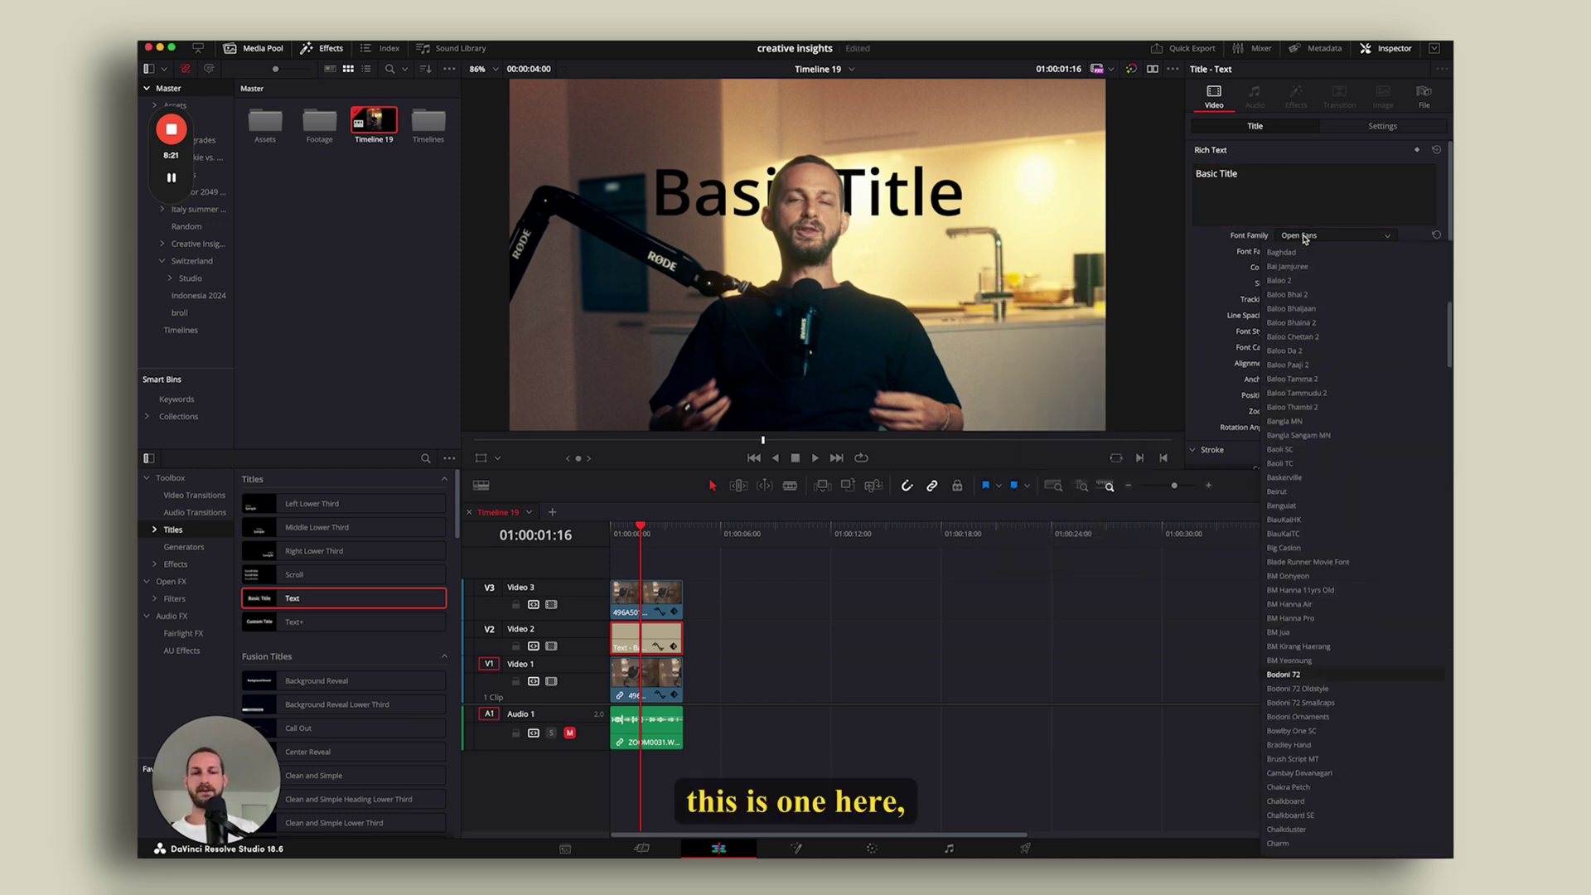
{"action": "left_click", "coordinate": [1295, 732]}
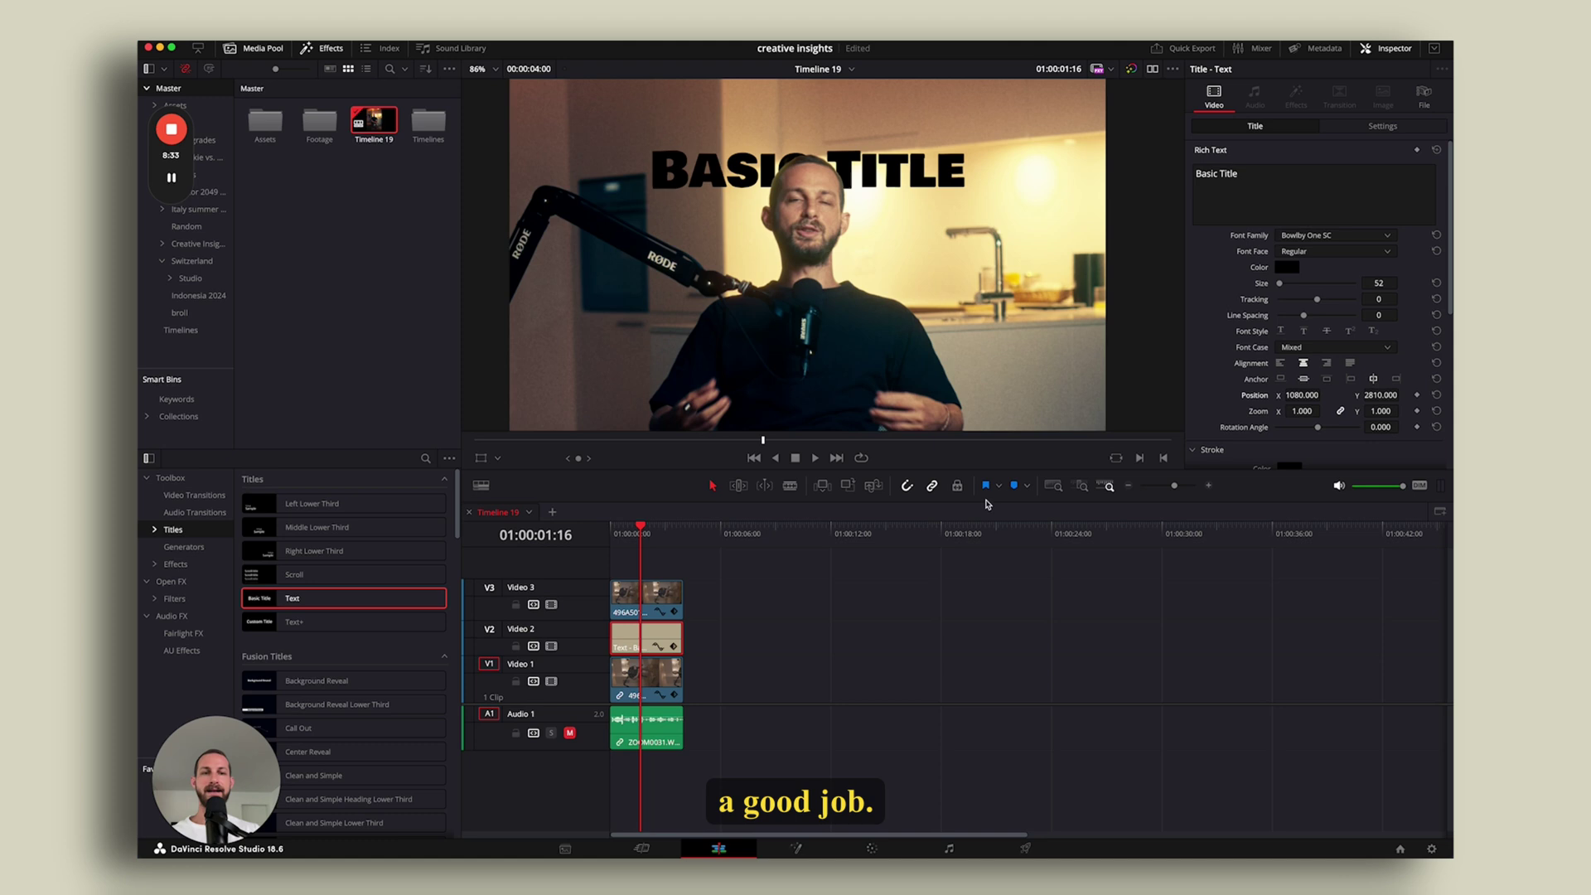
{"action": "left_click", "coordinate": [1130, 488]}
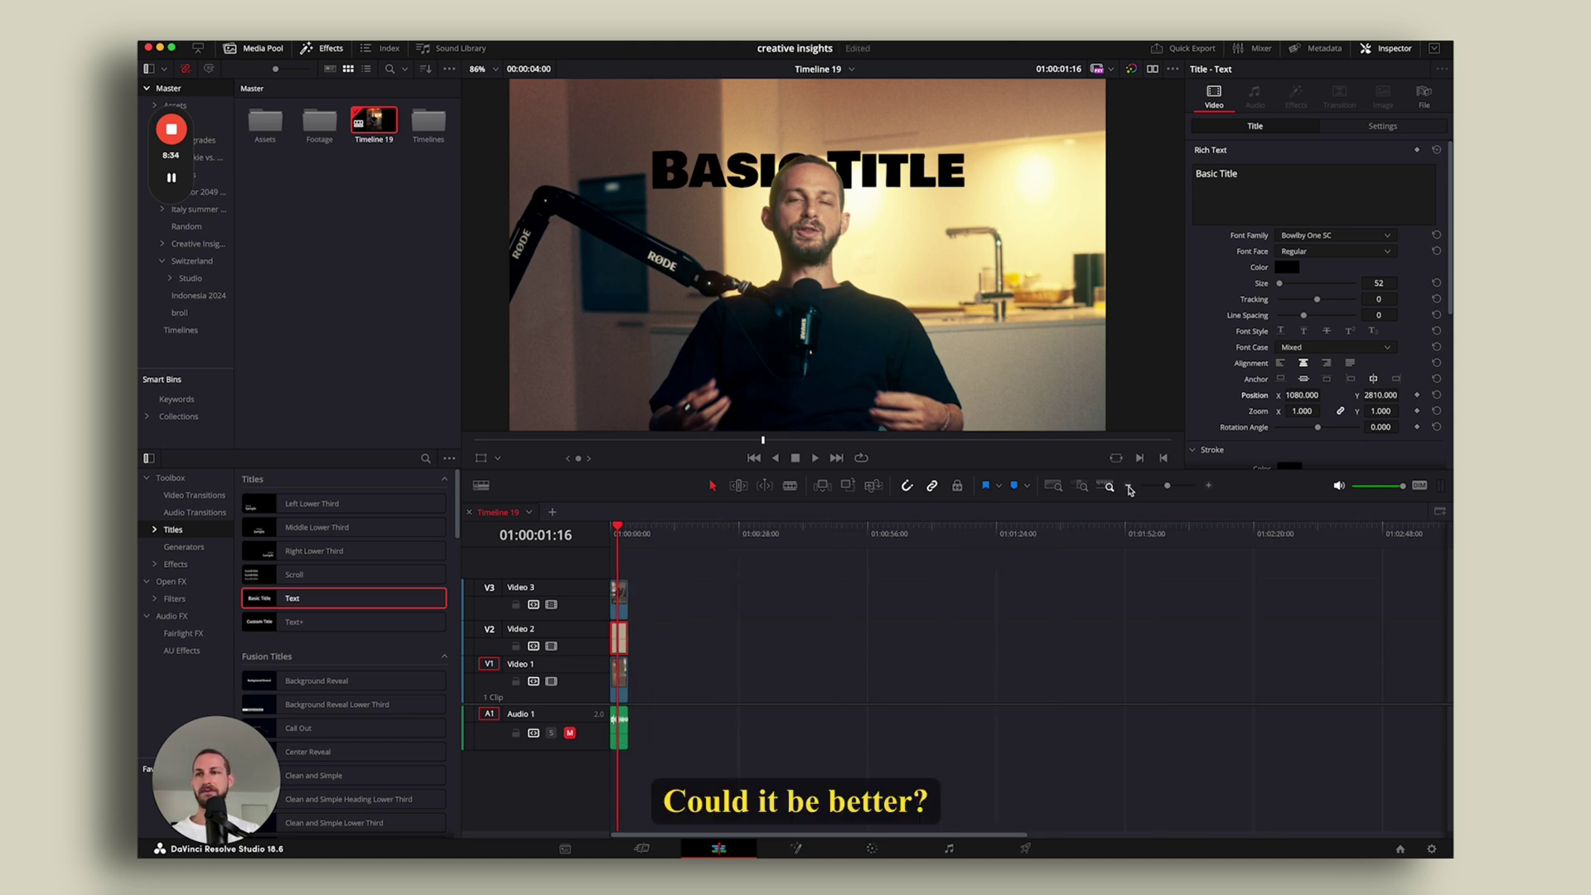
Zoom the timeline out further, then back in twice to spread the clips out.
{"action": "left_click", "coordinate": [1130, 488]}
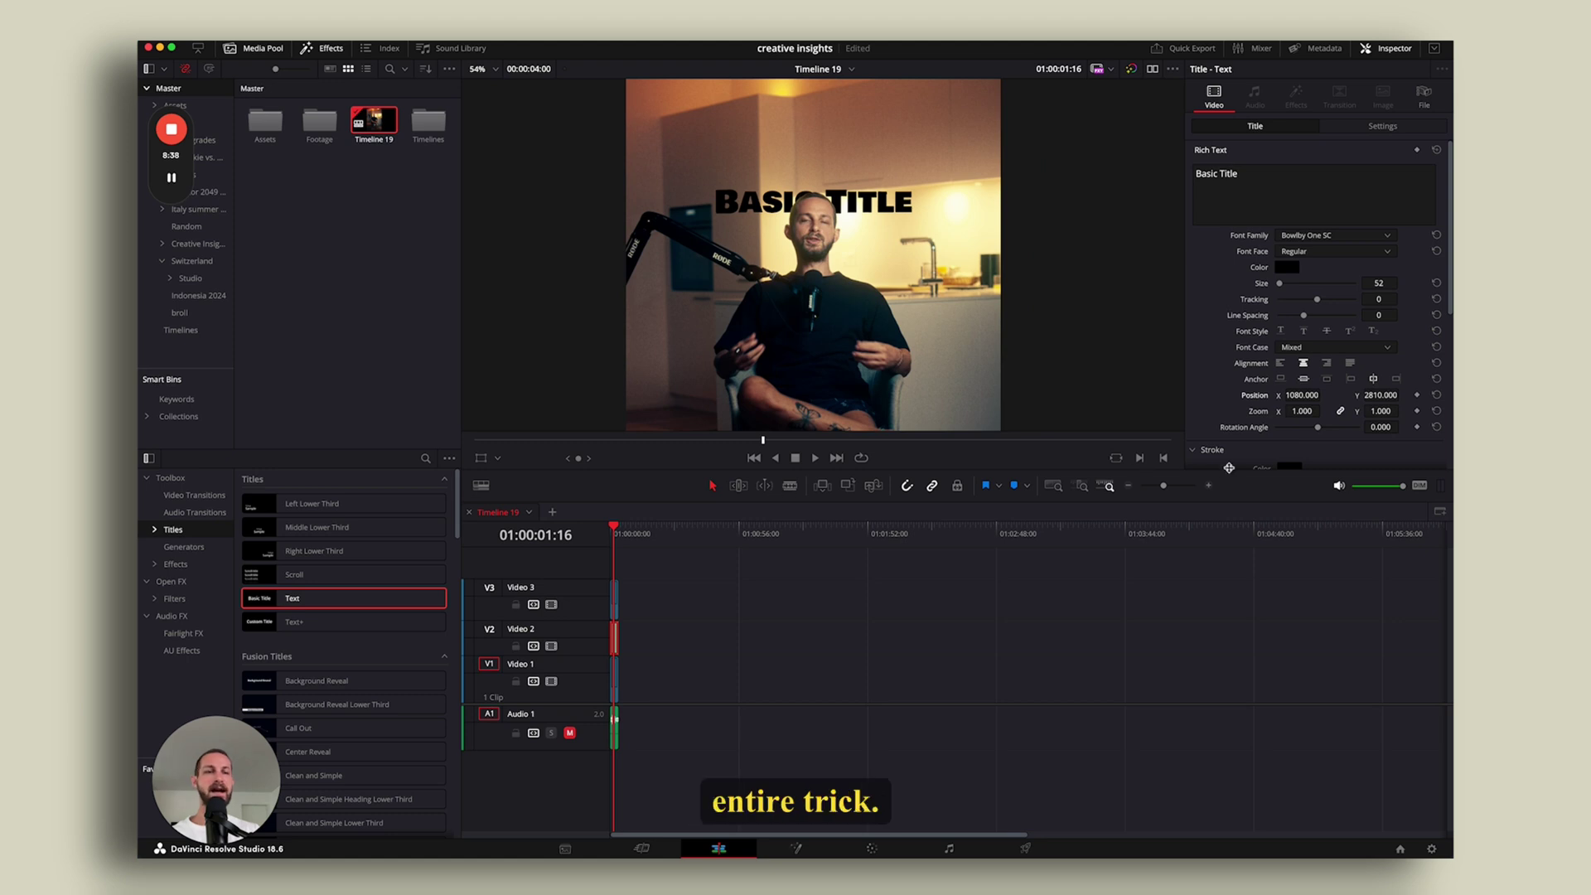
{"action": "left_click", "coordinate": [1209, 488]}
{"action": "left_click", "coordinate": [1209, 488]}
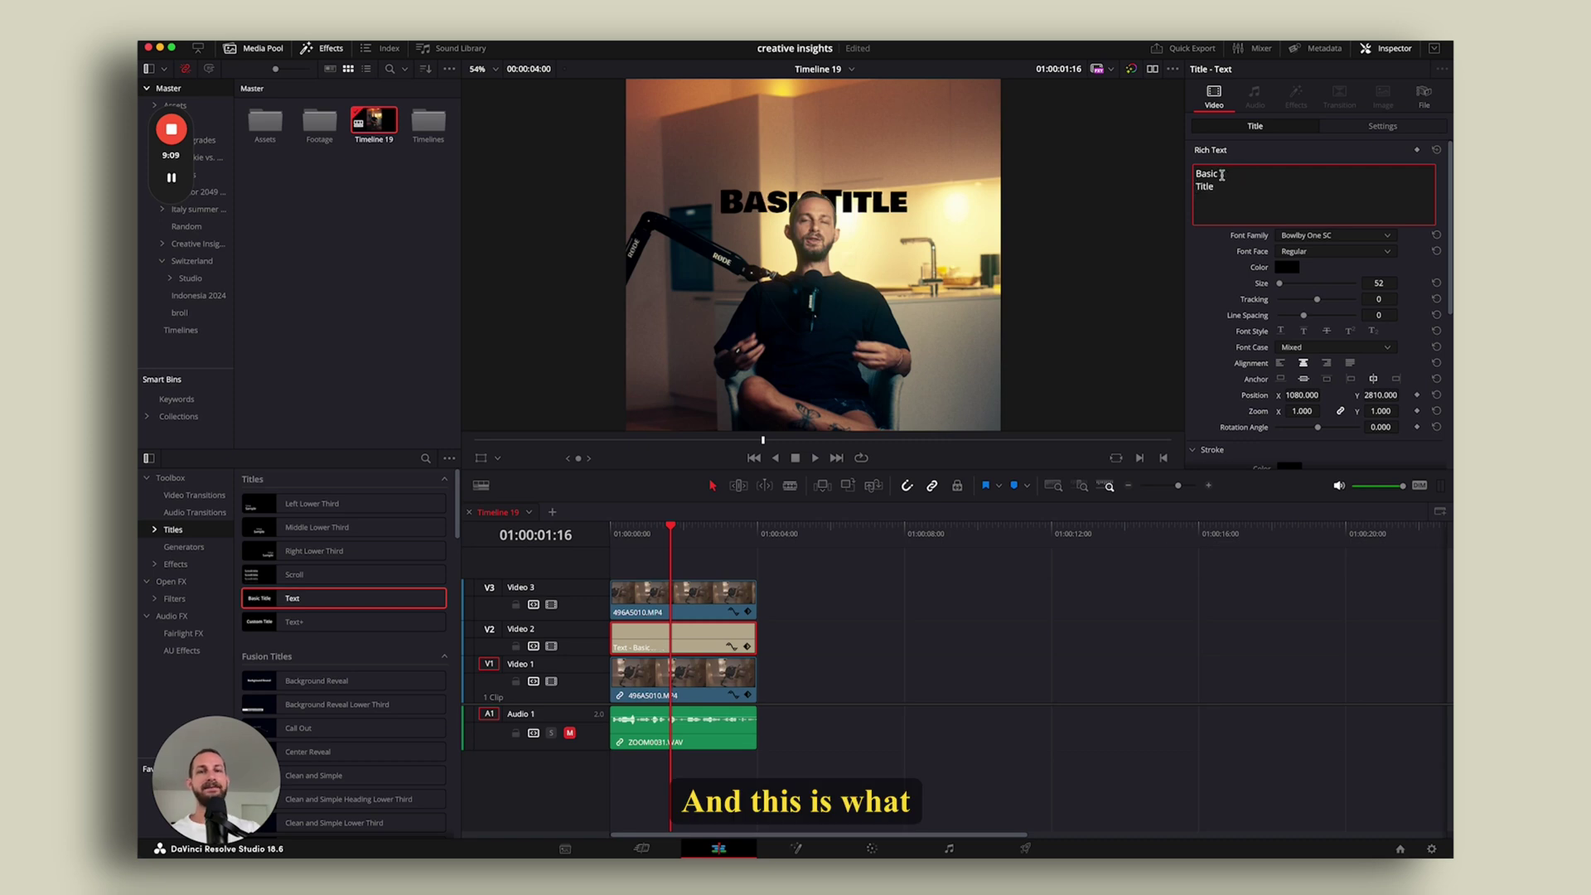
Put the title back on one line and colour it Yellow from the named palette.
{"action": "key", "text": "BackSpace"}
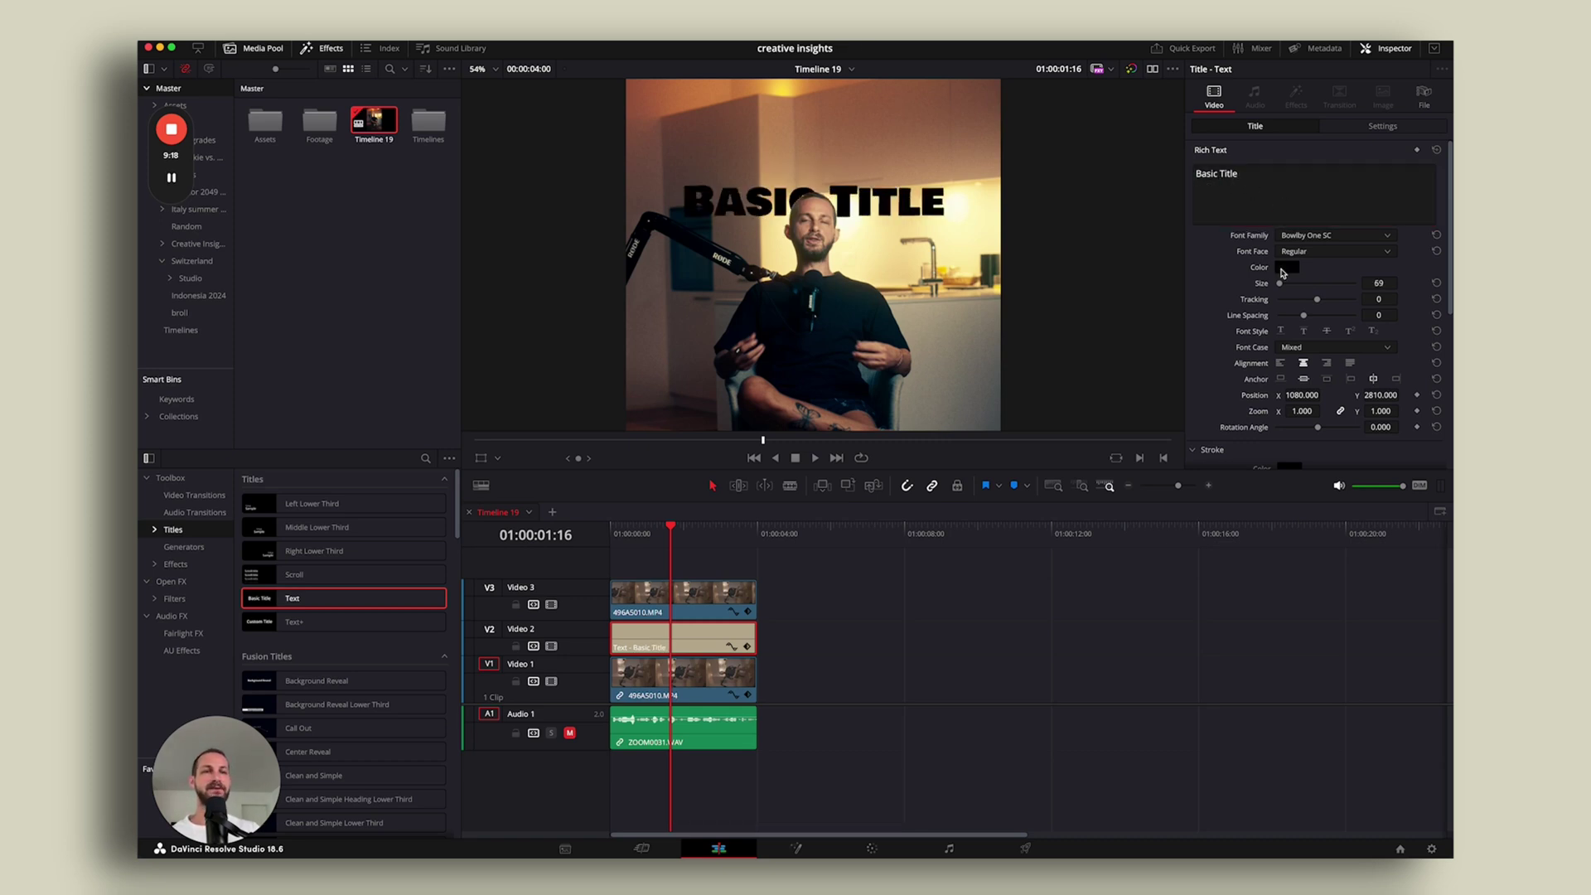
{"action": "left_click", "coordinate": [1287, 267]}
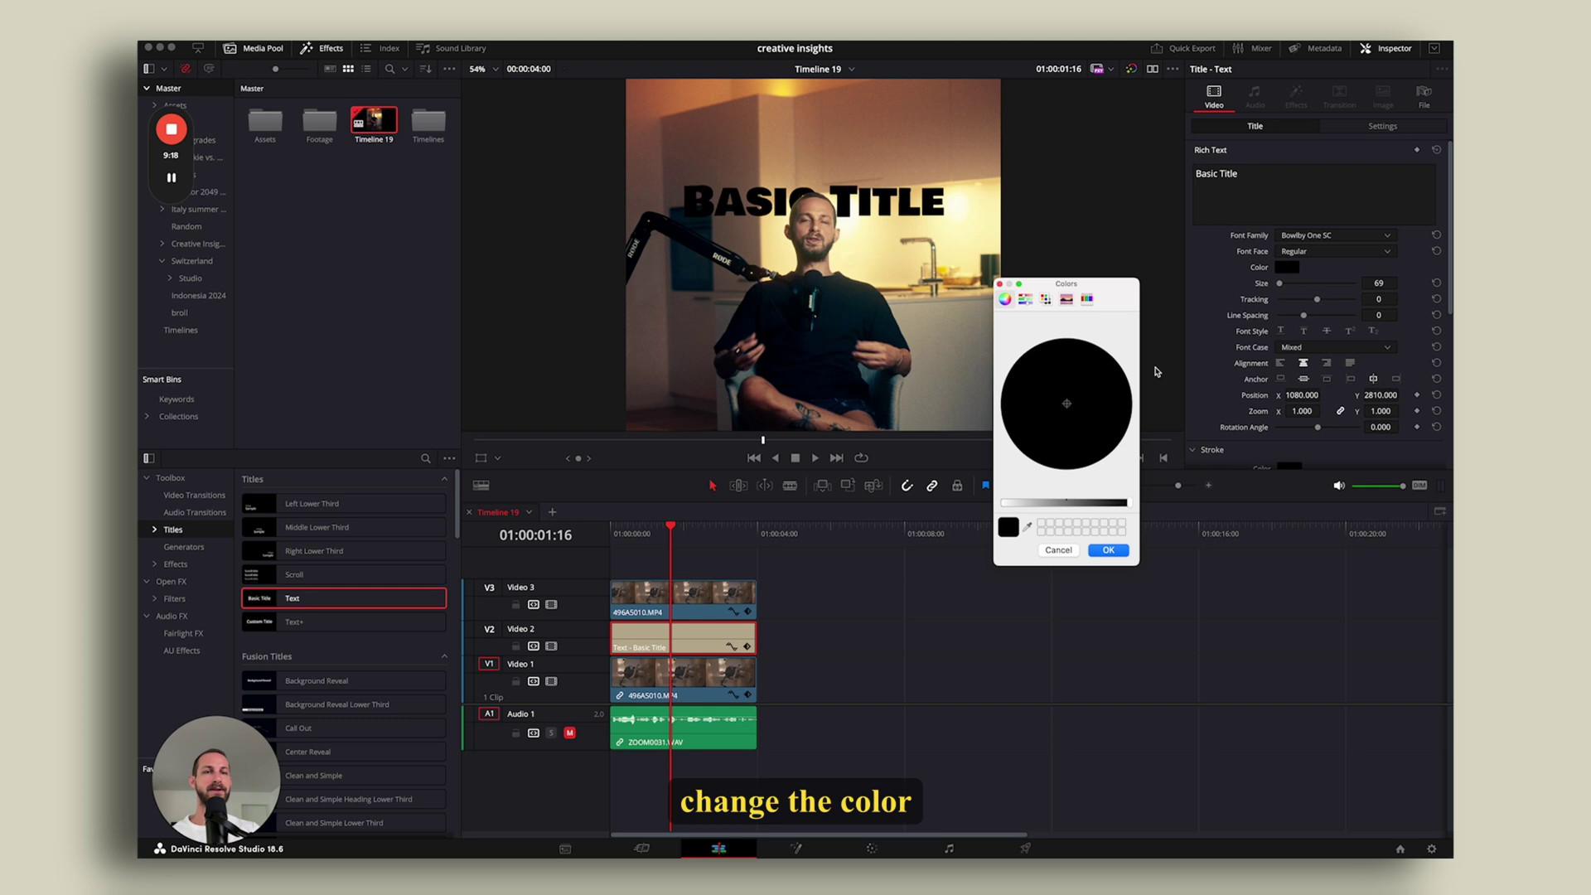
{"action": "left_click", "coordinate": [1025, 298]}
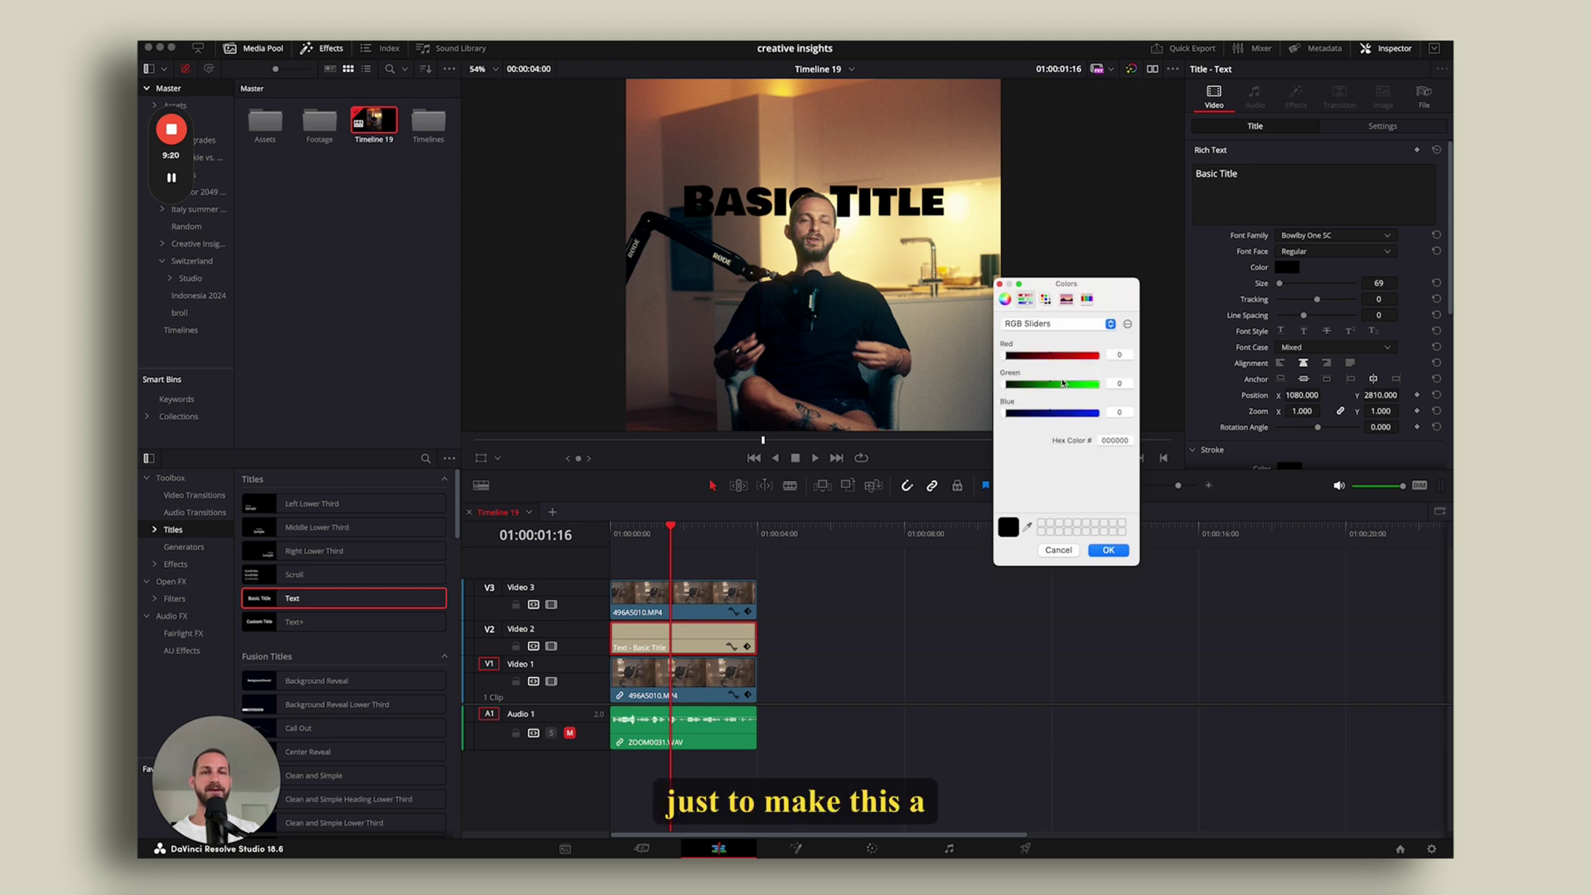
{"action": "left_click", "coordinate": [1069, 324]}
{"action": "left_click", "coordinate": [1069, 324]}
{"action": "left_click", "coordinate": [1045, 299]}
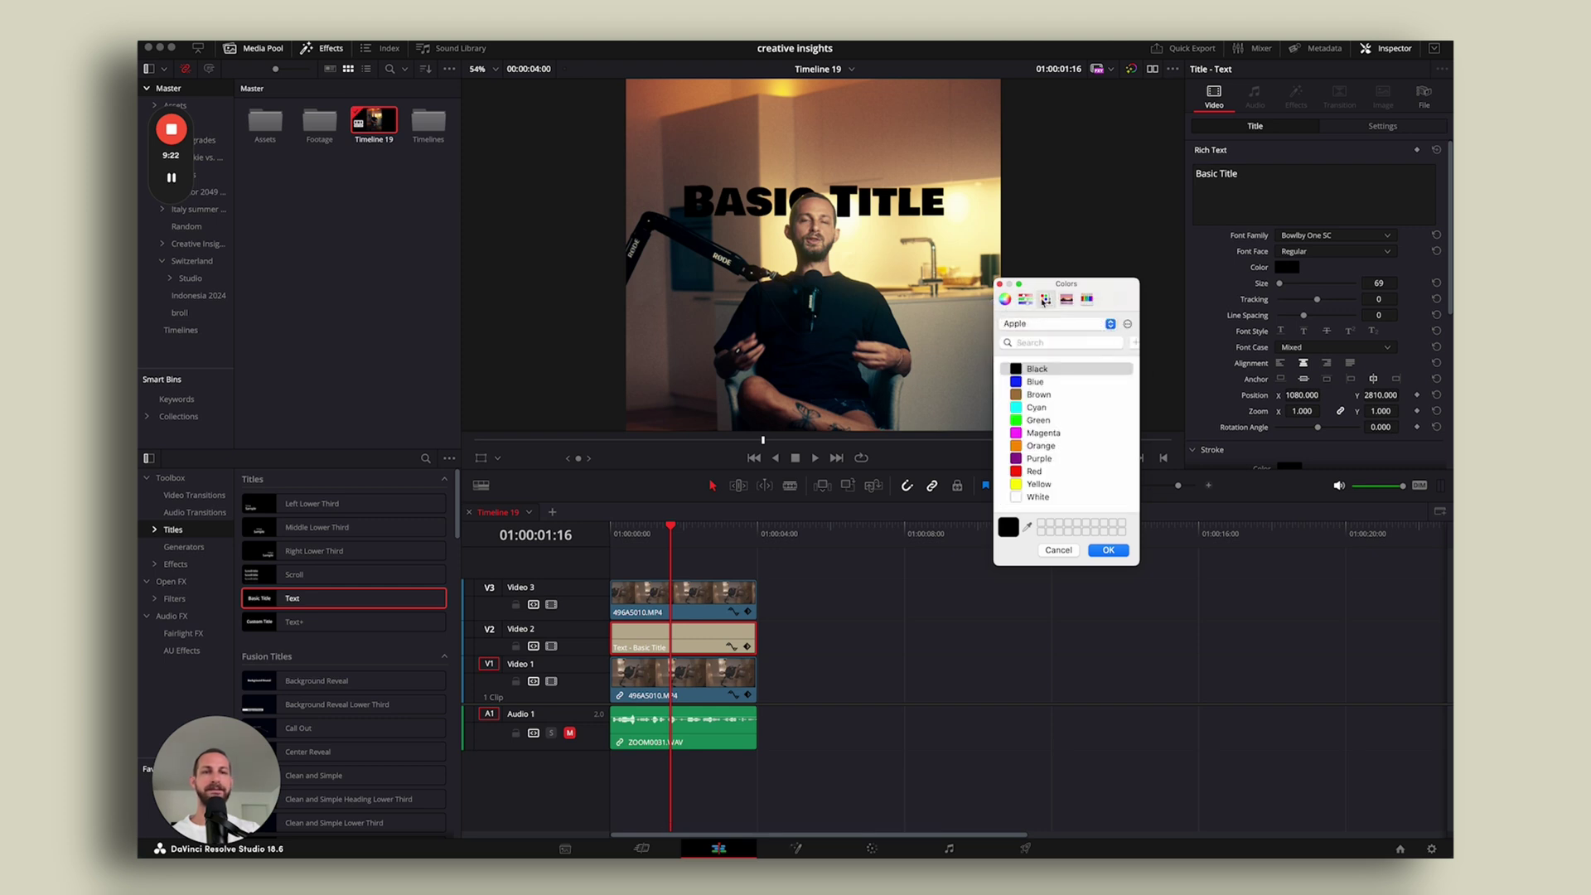
{"action": "left_click", "coordinate": [1028, 484]}
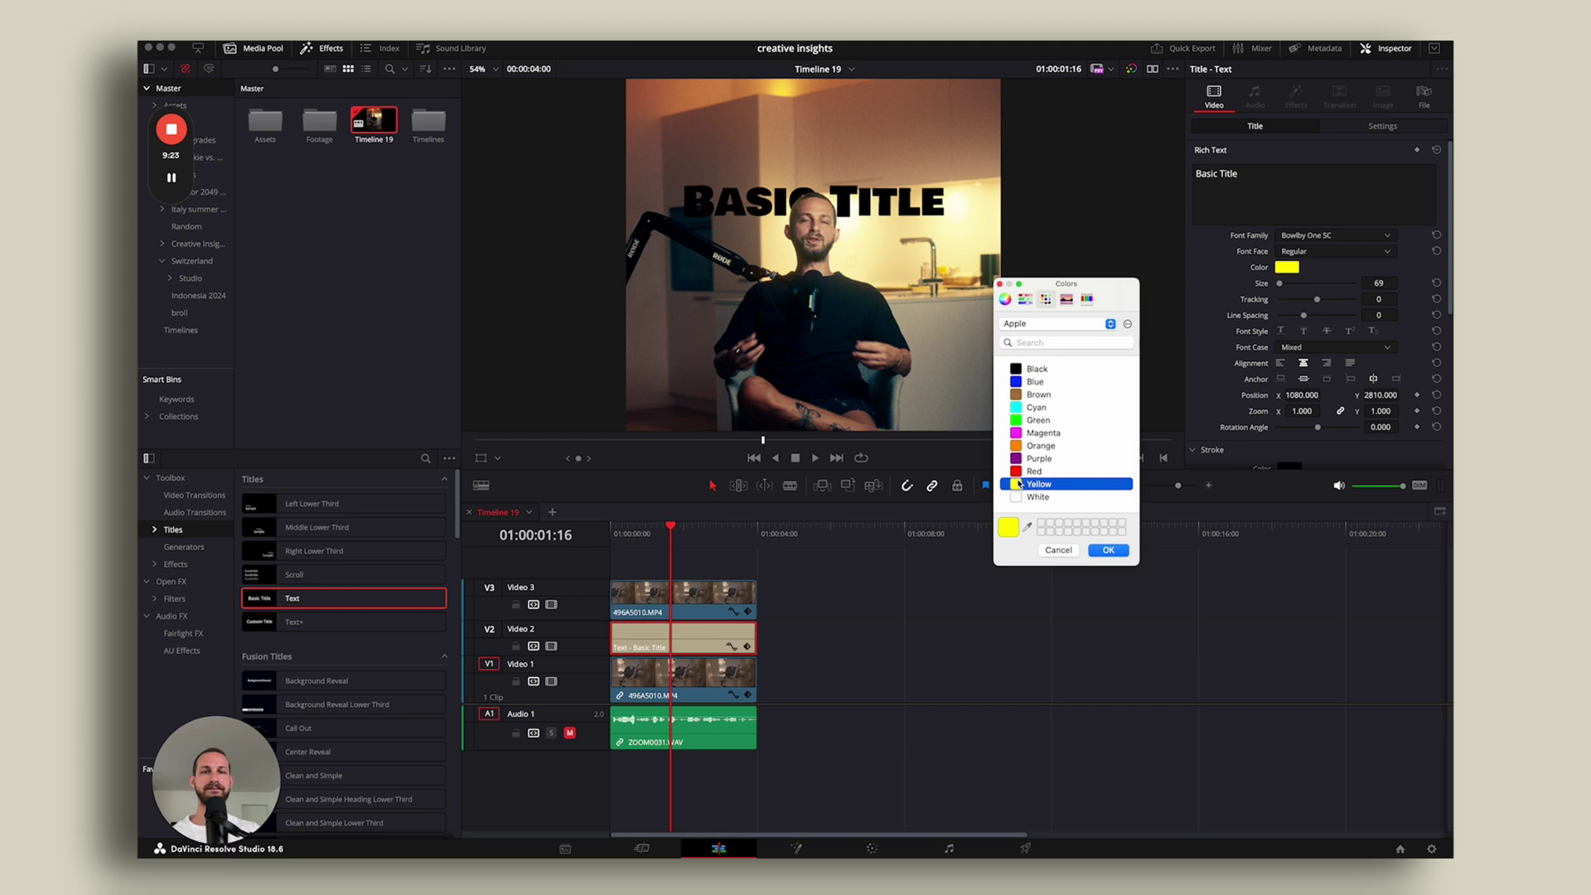
{"action": "left_click", "coordinate": [1108, 550]}
Set the drop shadow Offset X to 10 and preview the title full screen.
{"action": "scroll", "coordinate": [1297, 387], "scroll_direction": "down", "scroll_amount": 5}
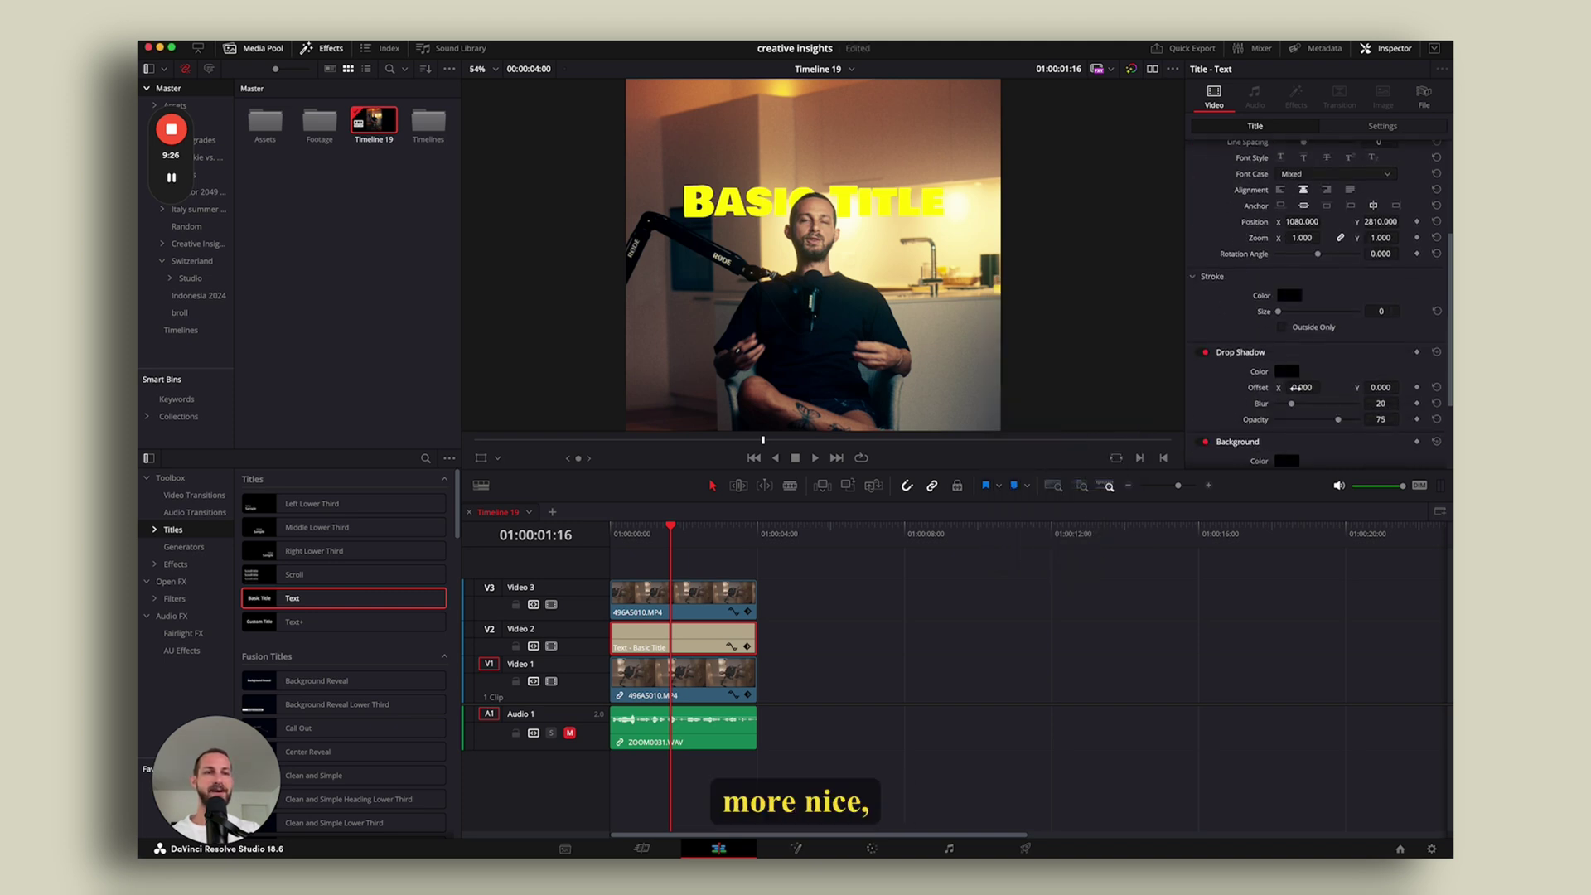
{"action": "left_click_drag", "start_coordinate": [1296, 387], "coordinate": [1317, 387]}
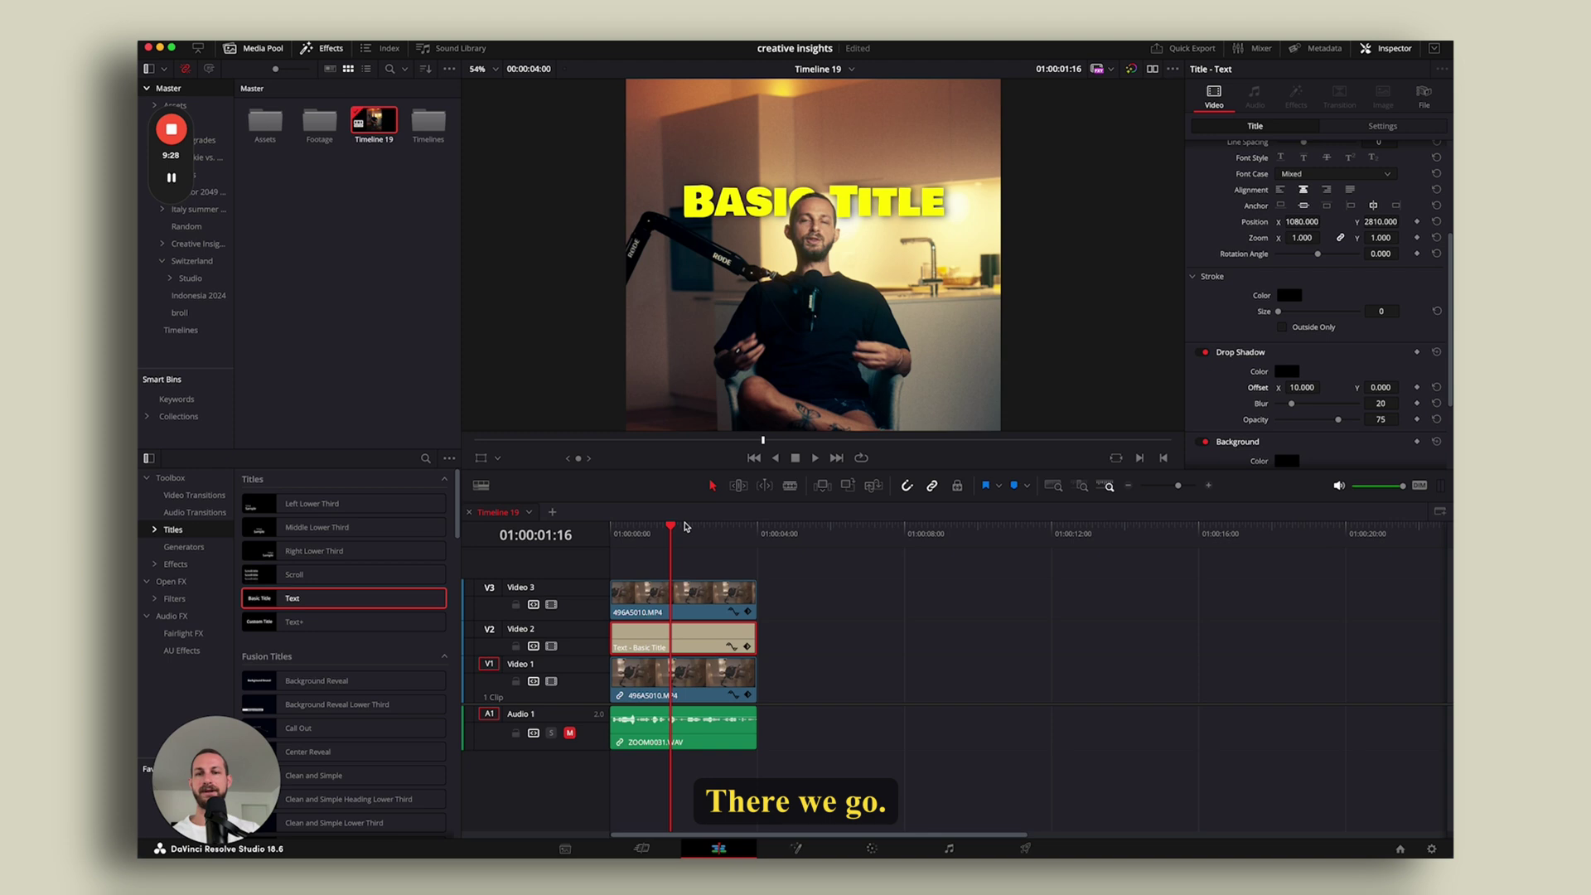
{"action": "key", "text": "super+f"}
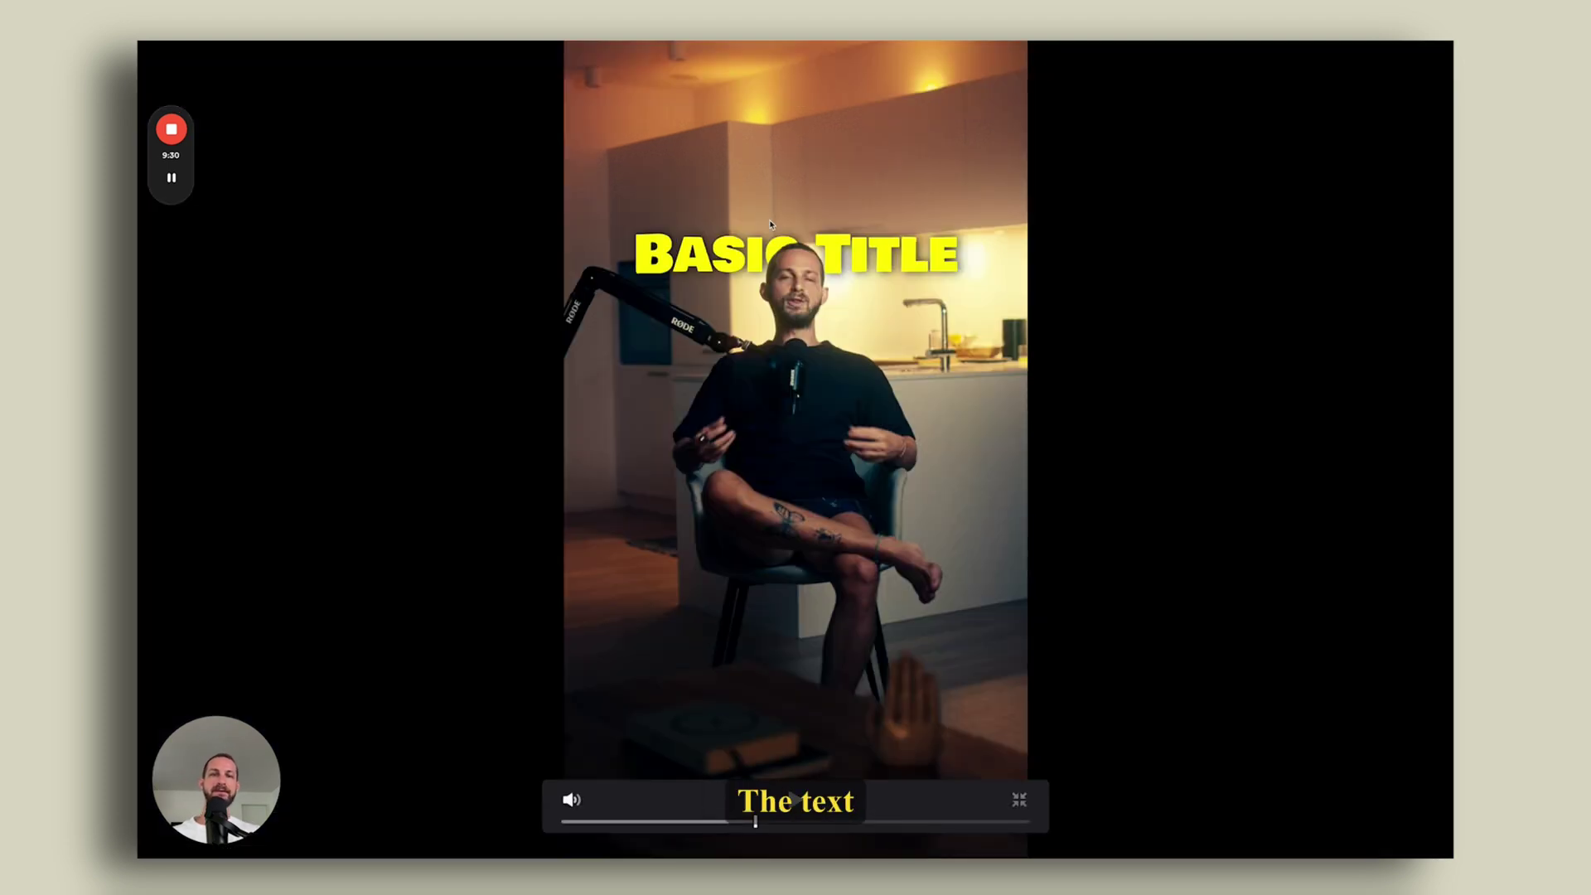
Exit the full-screen preview and play back the timeline.
{"action": "key", "text": "super+f"}
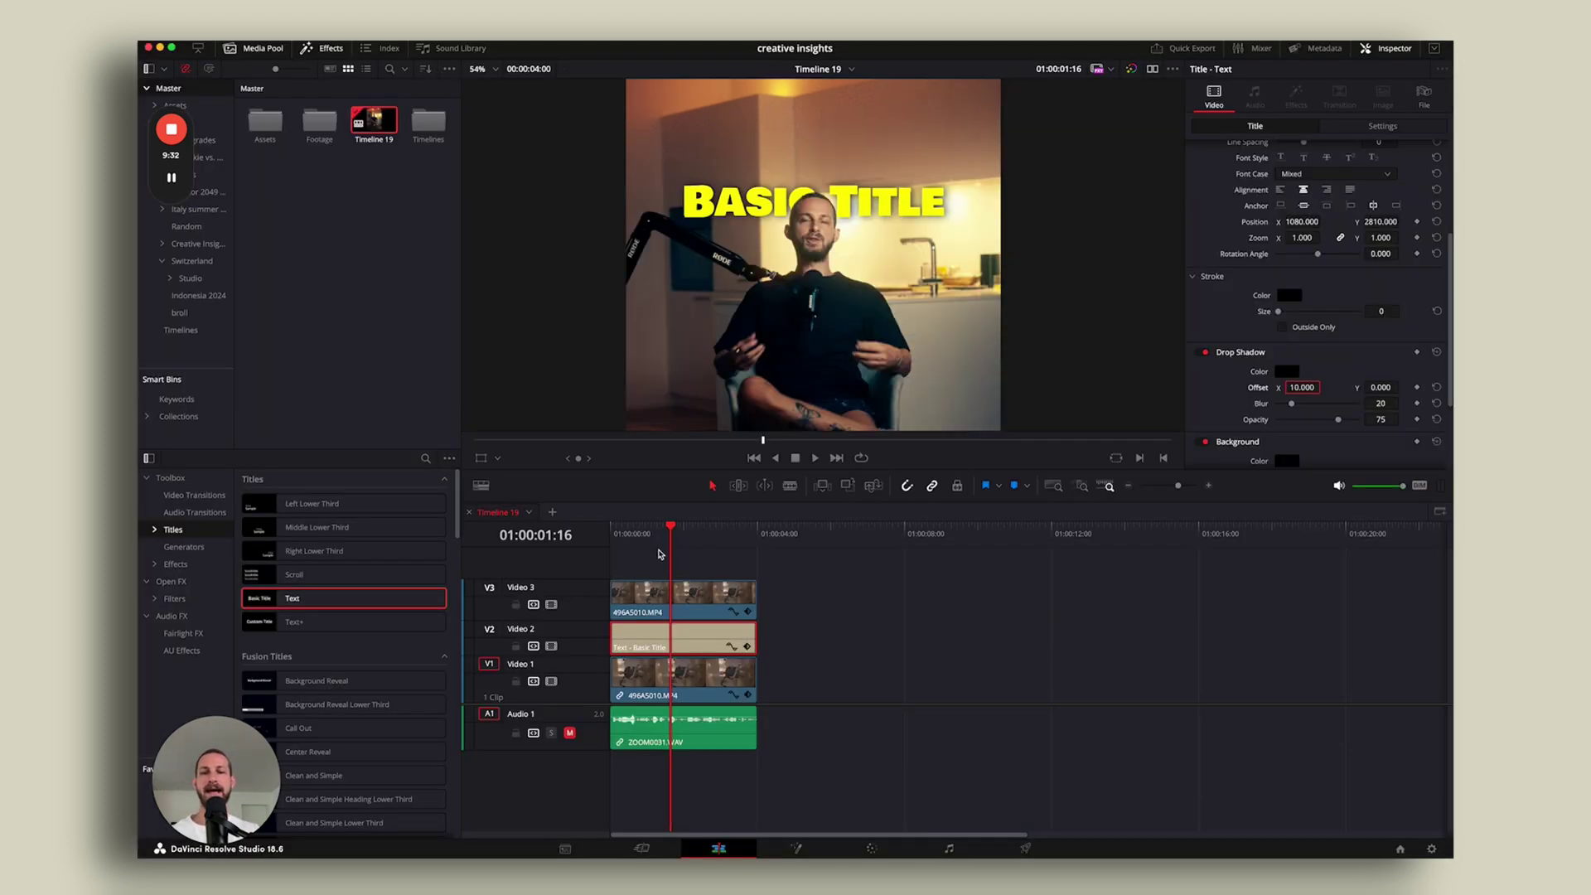
{"action": "key", "text": "space"}
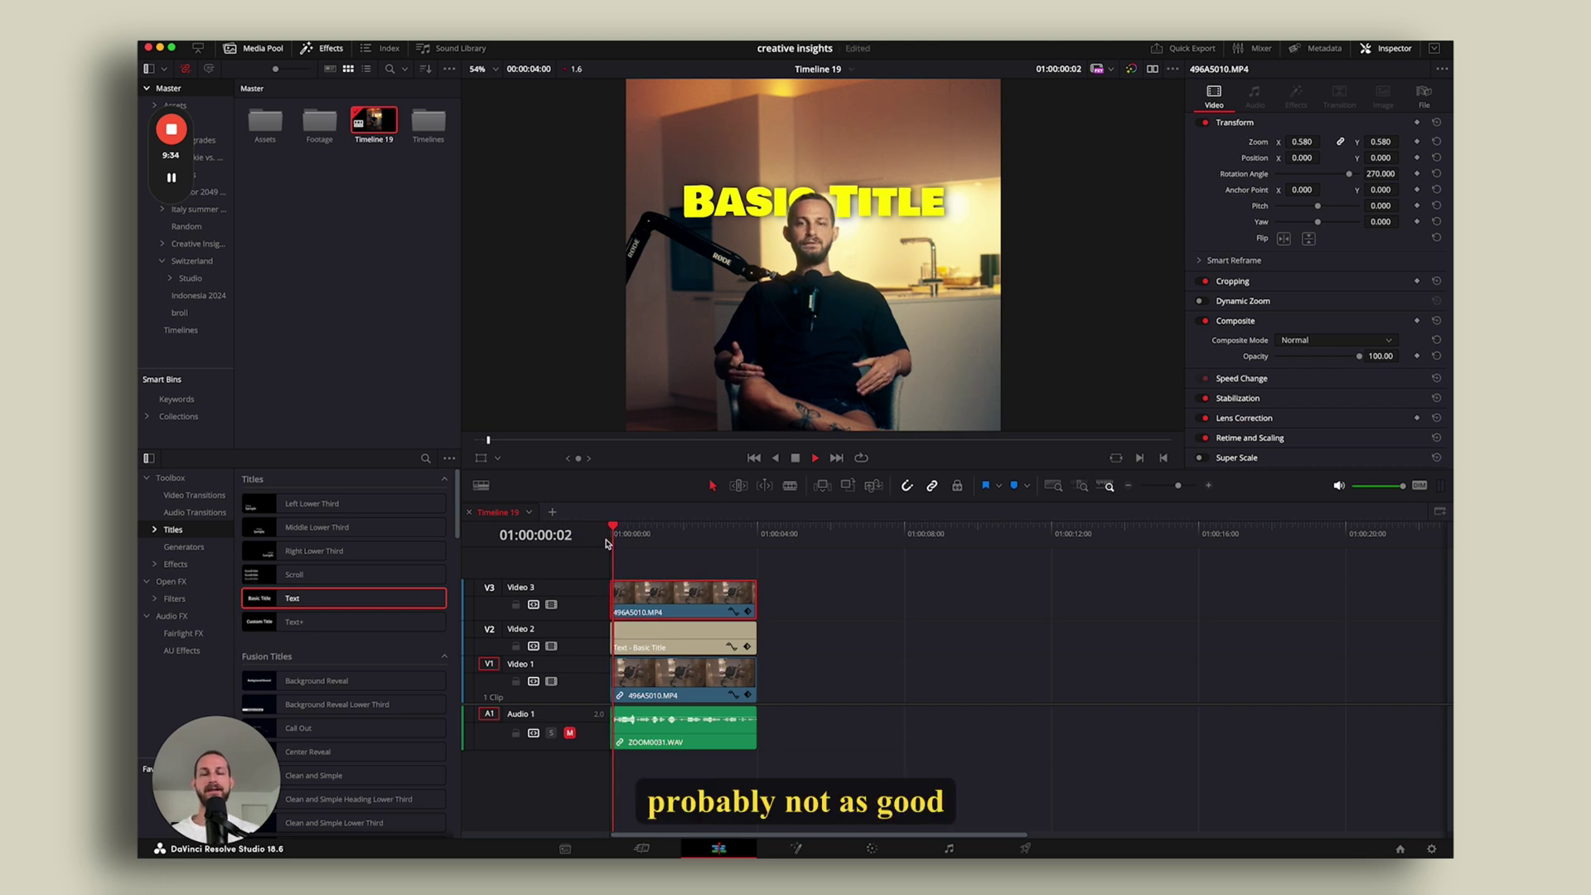